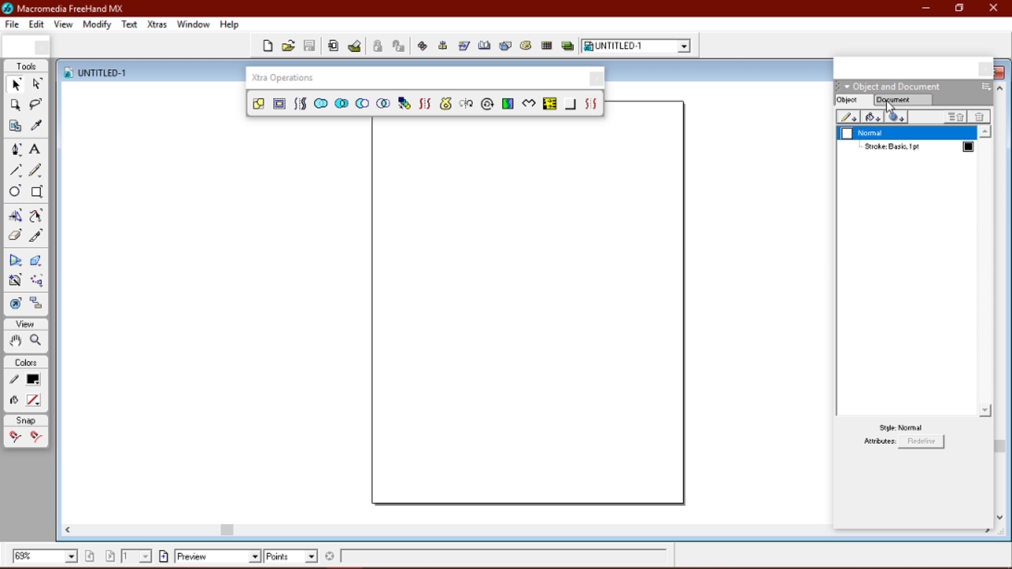
Step: Set the Letter page to landscape orientation and draw a rectangle about 650 by 331 points across its middle
{"action": "left_click", "coordinate": [893, 99]}
{"action": "left_click", "coordinate": [985, 142]}
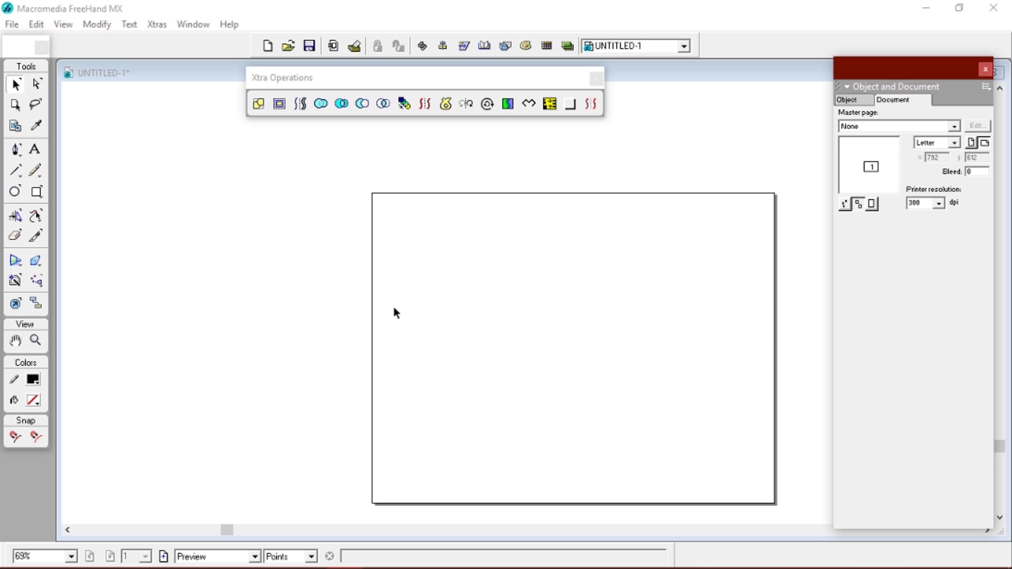
{"action": "left_click", "coordinate": [15, 340]}
{"action": "left_click_drag", "start_coordinate": [455, 314], "coordinate": [389, 287]}
{"action": "left_click", "coordinate": [37, 191]}
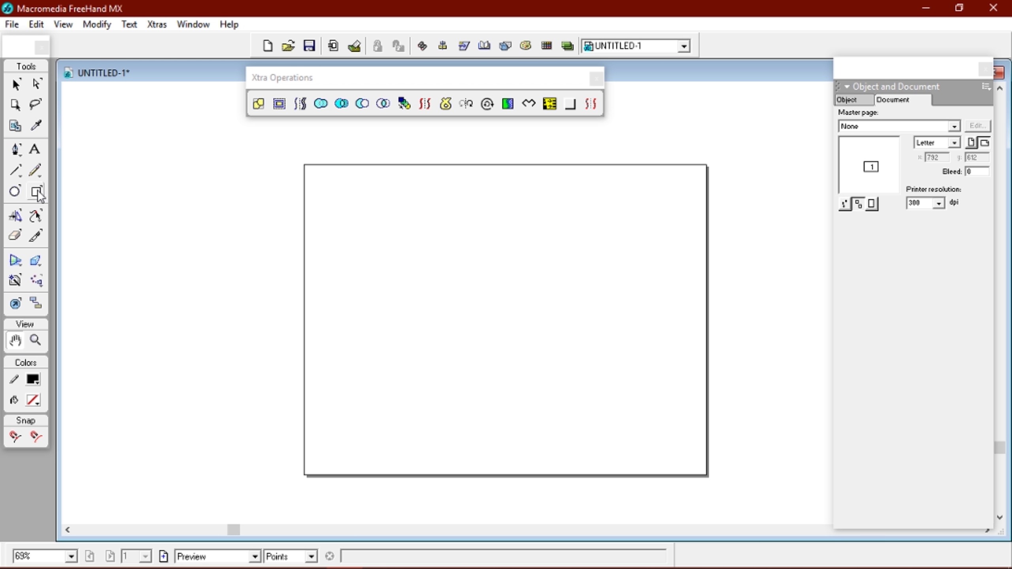
{"action": "left_click_drag", "start_coordinate": [337, 244], "coordinate": [667, 411]}
Step: Give the rectangle a linear gradient fill running from dark blue 000066 to a bright blue
{"action": "left_click", "coordinate": [868, 102]}
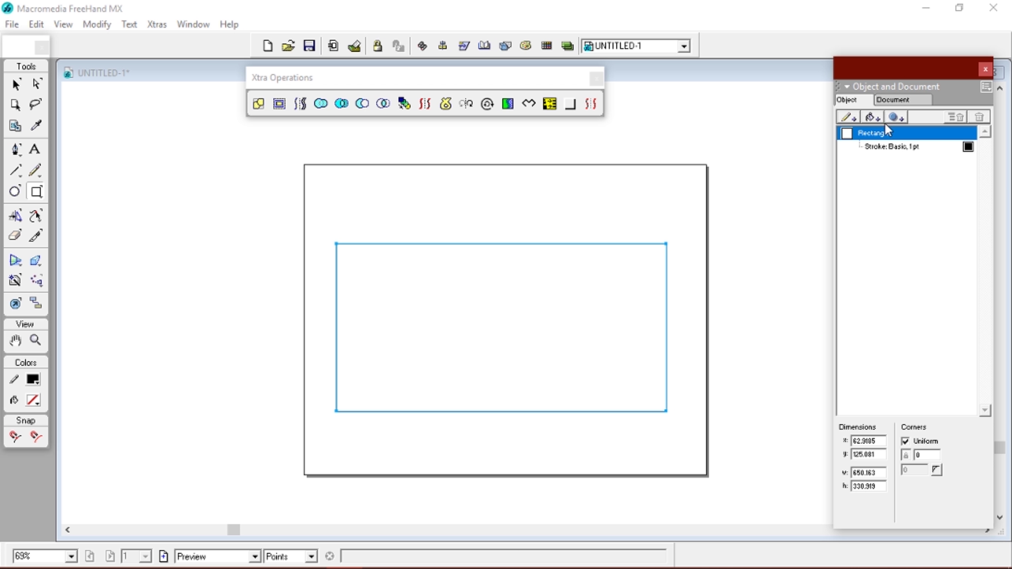
{"action": "left_click", "coordinate": [873, 117]}
{"action": "left_click", "coordinate": [911, 427]}
{"action": "left_click", "coordinate": [912, 455]}
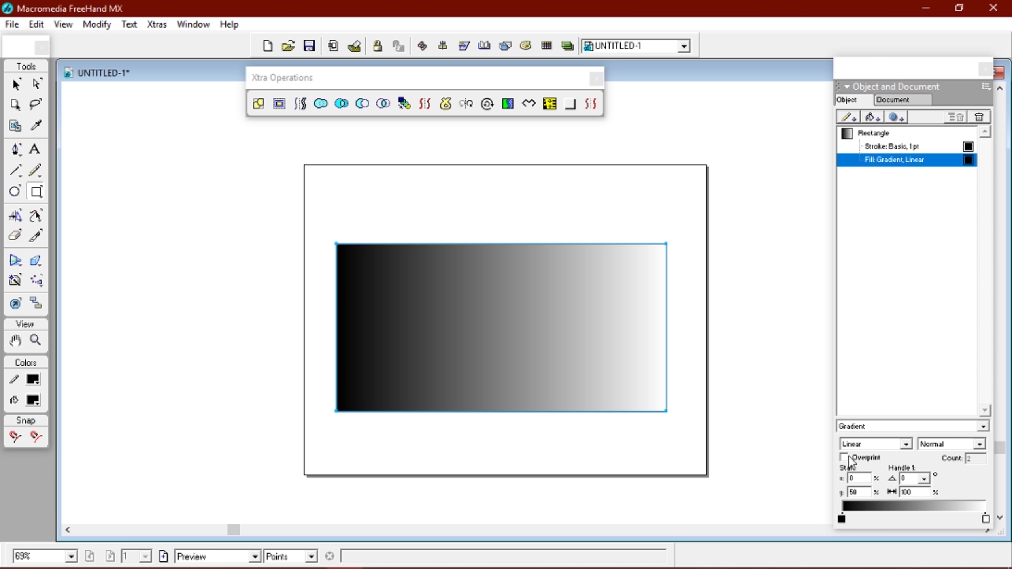
{"action": "left_click", "coordinate": [843, 519]}
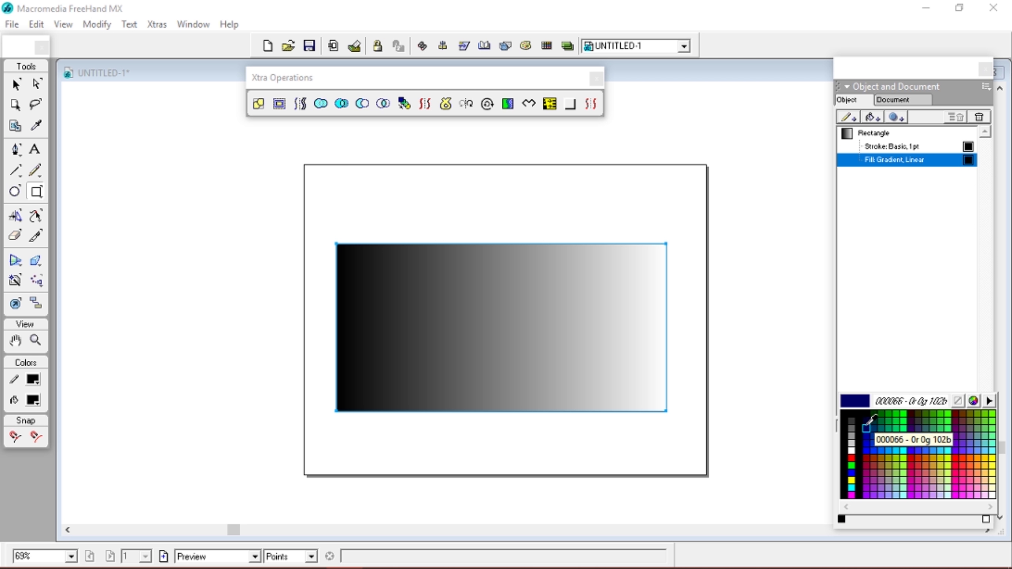
{"action": "left_click", "coordinate": [866, 428]}
{"action": "left_click", "coordinate": [986, 520]}
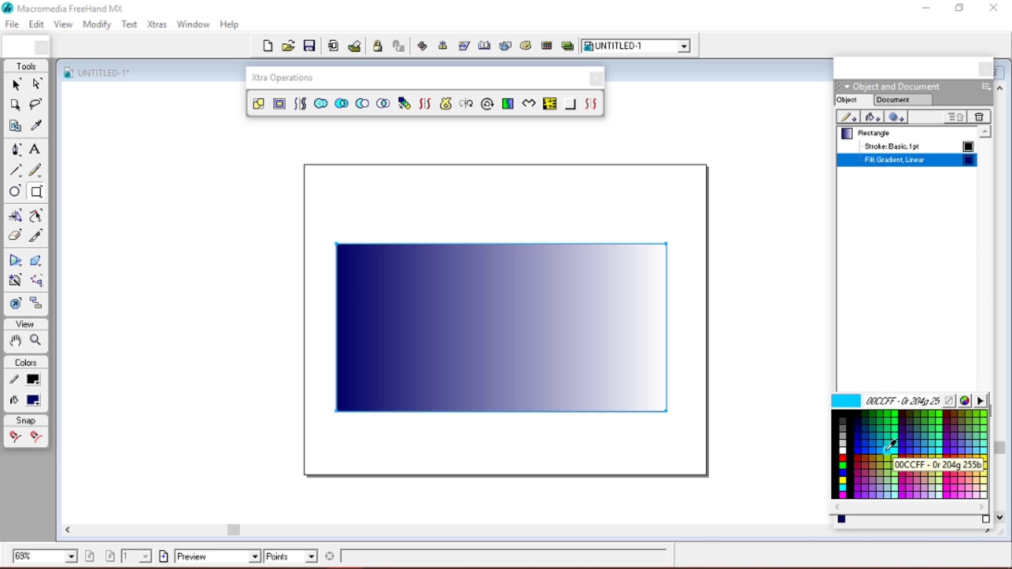
{"action": "left_click", "coordinate": [880, 455]}
Step: Clone the gradient rectangle and narrow the copy to a strip about 15 points wide at its left edge
{"action": "left_click", "coordinate": [16, 84]}
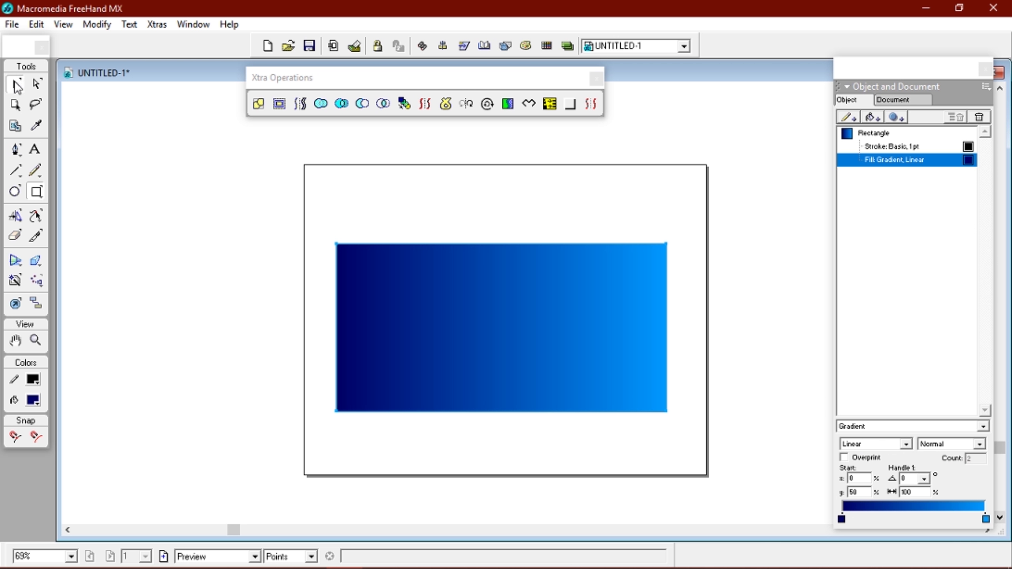
{"action": "left_click", "coordinate": [445, 274]}
{"action": "double_click", "coordinate": [586, 303]}
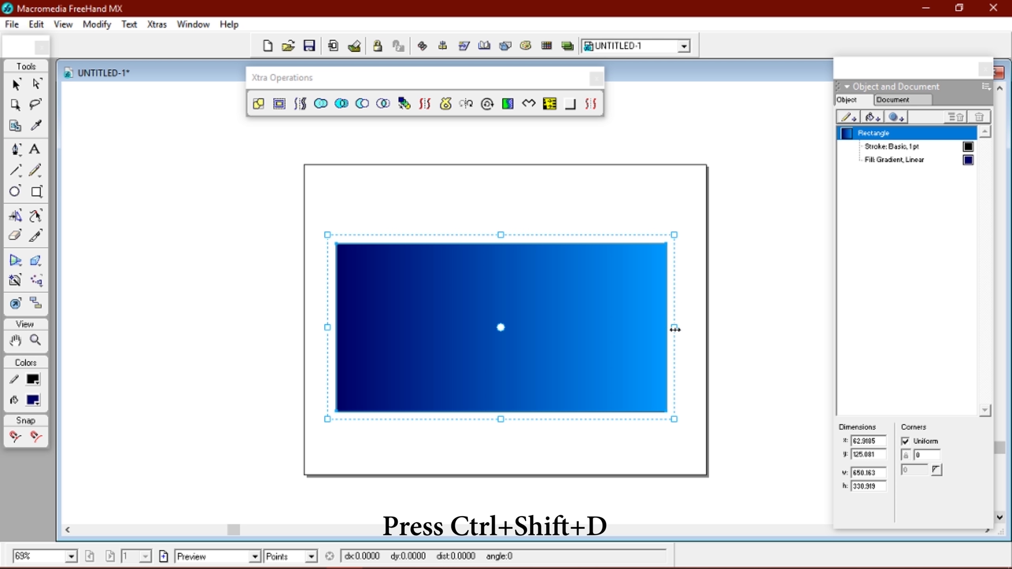
{"action": "left_click_drag", "start_coordinate": [674, 329], "coordinate": [345, 339]}
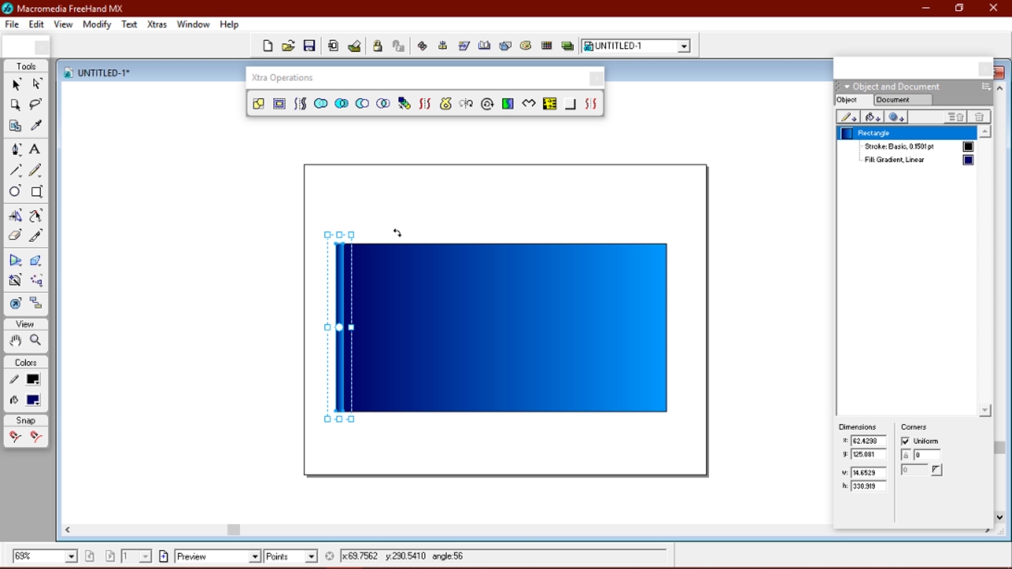
Step: Clone the strip about 27 points to the right and repeat the duplication until strips cover the rectangle's full width
{"action": "key", "text": "ctrl+shift+d"}
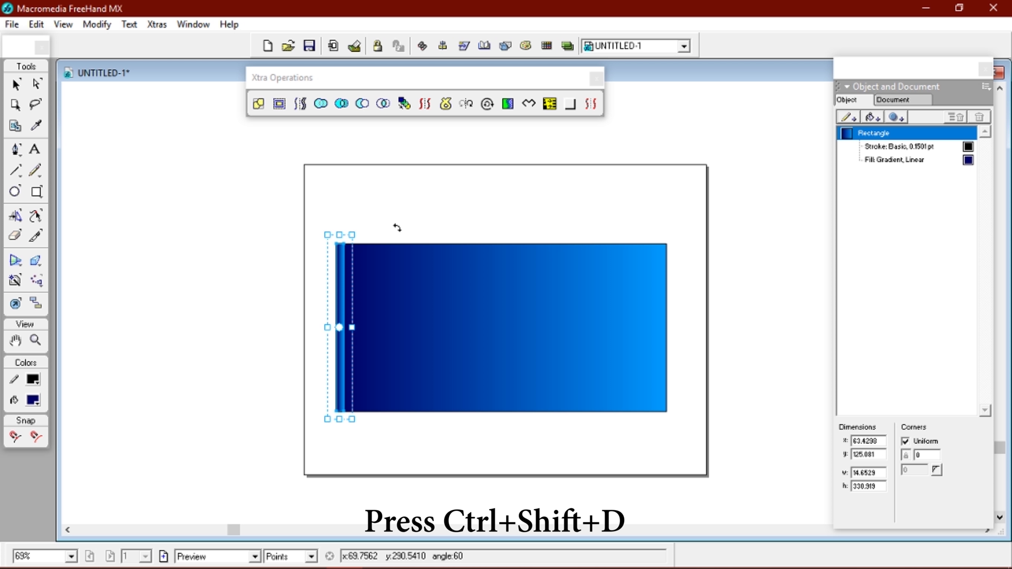
{"action": "key", "text": "ctrl+shift+d"}
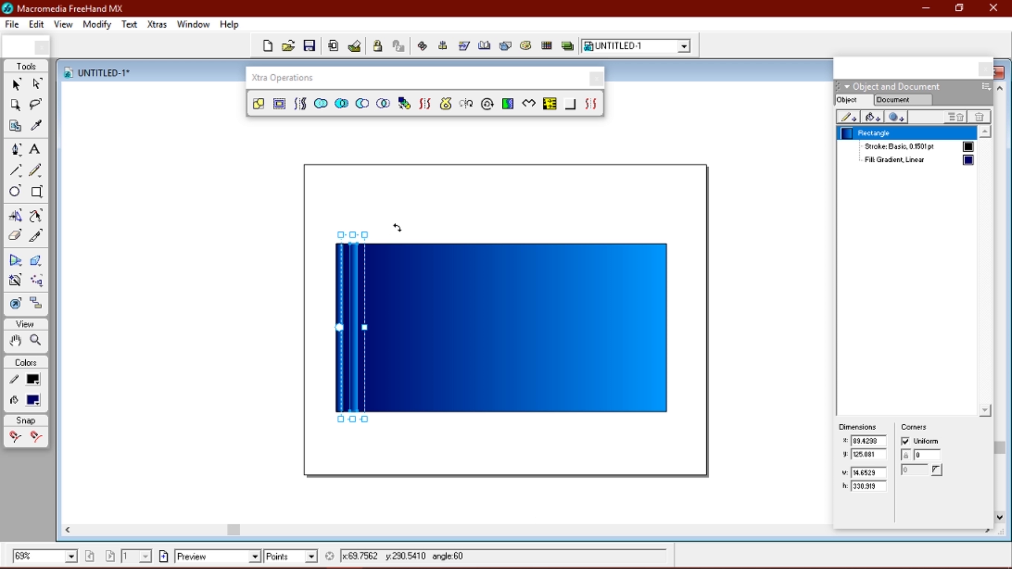
{"action": "key", "text": "ctrl+alt+d"}
{"action": "key", "text": "ctrl+alt+d"}
{"action": "key", "text": "ctrl+alt+d"}
{"action": "key", "text": "ctrl+alt+d"}
{"action": "key", "text": "ctrl+alt+d"}
{"action": "key", "text": "ctrl+alt+d"}
{"action": "key", "text": "ctrl+alt+d"}
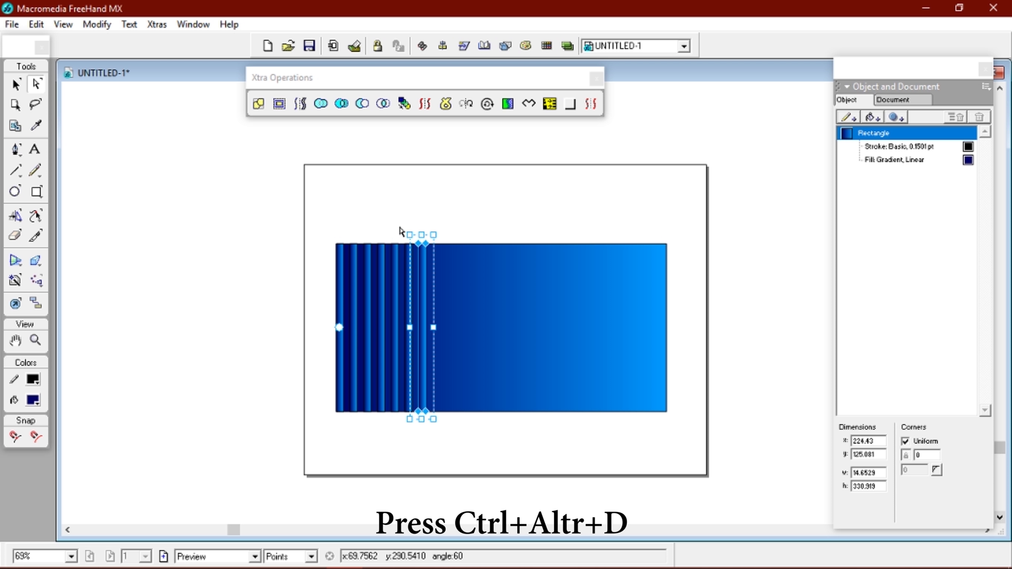
{"action": "key", "text": "ctrl+alt+d"}
{"action": "key", "text": "ctrl+alt+d"}
{"action": "key", "text": "ctrl+alt+d"}
{"action": "key", "text": "ctrl+alt+d"}
{"action": "key", "text": "ctrl+alt+d"}
{"action": "key", "text": "ctrl+alt+d"}
{"action": "key", "text": "ctrl+alt+d"}
{"action": "key", "text": "ctrl+alt+d"}
{"action": "key", "text": "ctrl+alt+d"}
{"action": "key", "text": "ctrl+alt+d"}
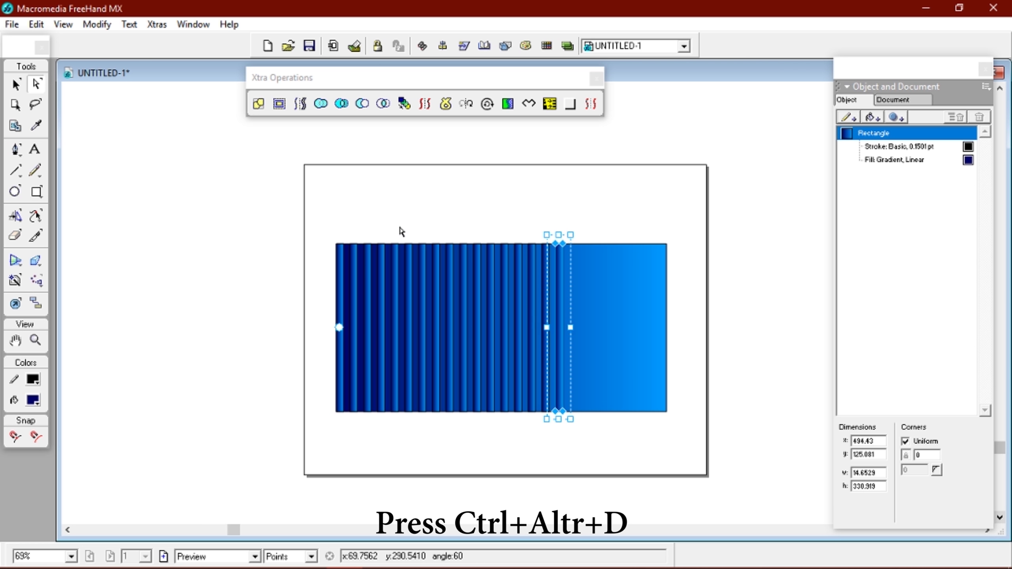
{"action": "key", "text": "ctrl+alt+d"}
{"action": "key", "text": "ctrl+alt+d"}
{"action": "key", "text": "ctrl+alt+d"}
{"action": "key", "text": "ctrl+alt+d"}
{"action": "key", "text": "ctrl+alt+d"}
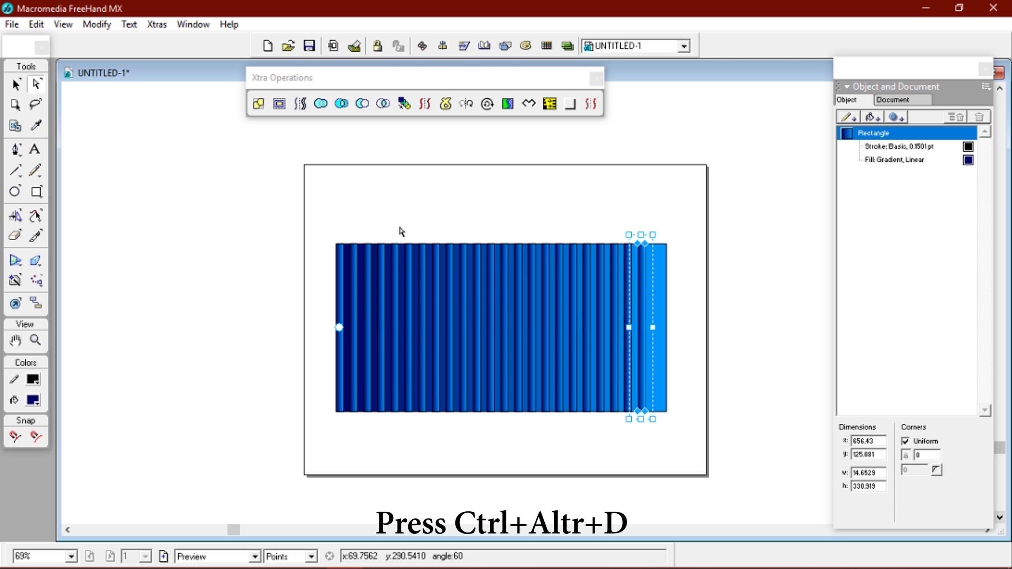
Step: Narrow the background rectangle to about 634 points wide so its right edge lines up with the last strip
{"action": "double_click", "coordinate": [520, 212]}
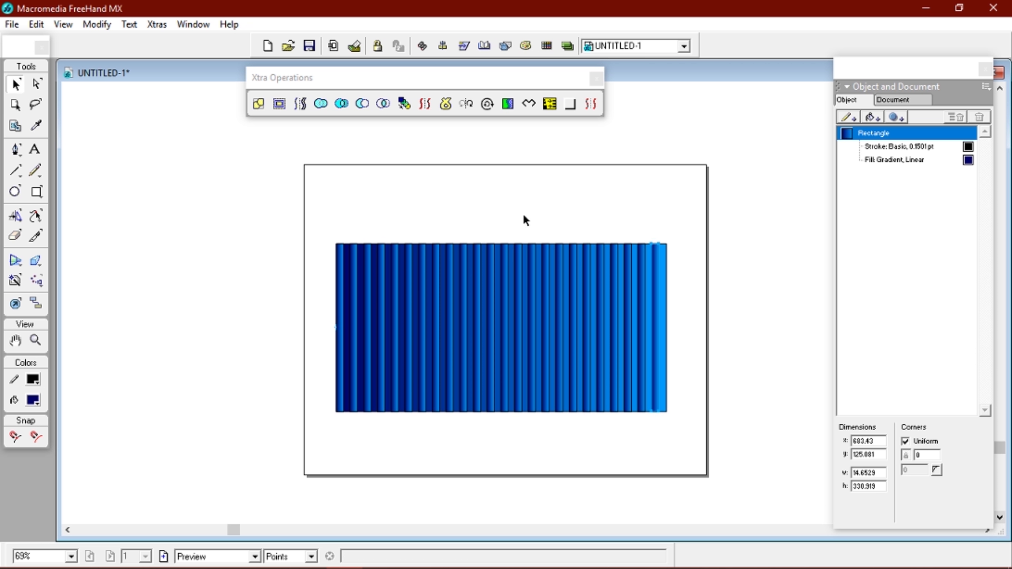
{"action": "left_click", "coordinate": [671, 301]}
{"action": "left_click_drag", "start_coordinate": [672, 329], "coordinate": [666, 327]}
{"action": "double_click", "coordinate": [685, 315]}
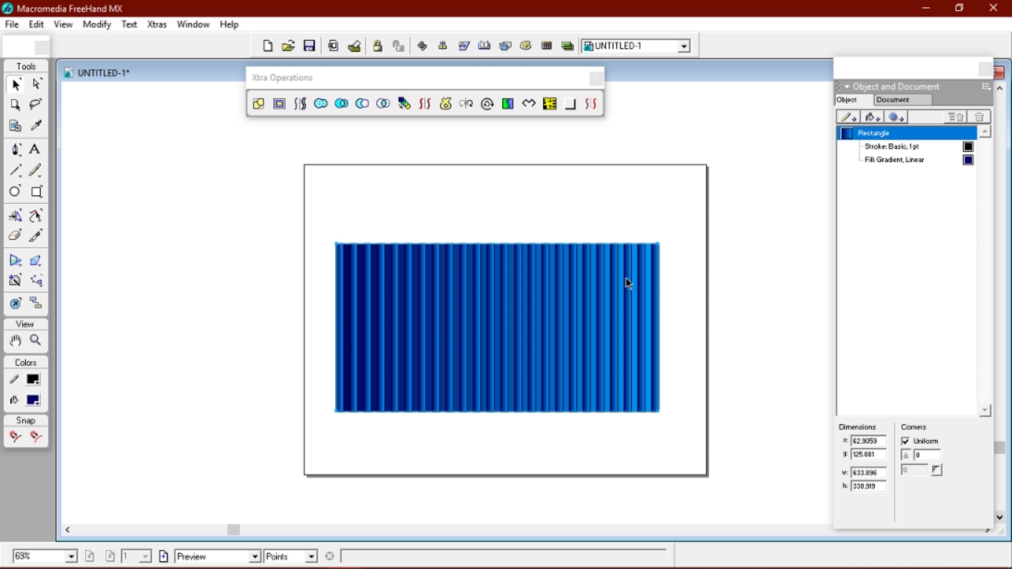
Step: Group the background rectangle together with all of its strips
{"action": "left_click", "coordinate": [395, 216]}
{"action": "left_click_drag", "start_coordinate": [302, 214], "coordinate": [677, 442]}
{"action": "right_click", "coordinate": [497, 309]}
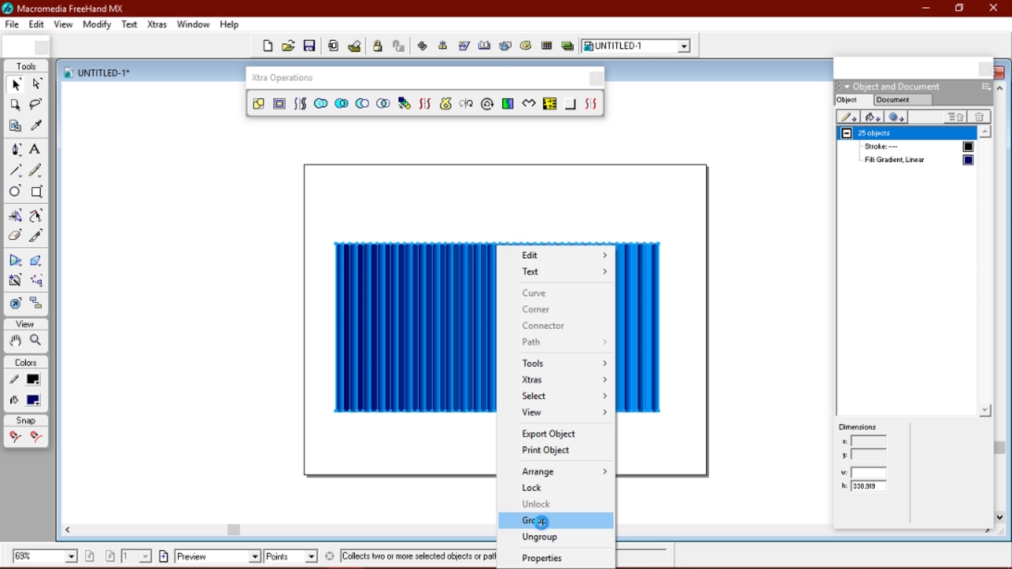
{"action": "left_click", "coordinate": [538, 520]}
Step: Draw a thin vertical bar about 6.5 by 101 points beside the page's left edge and fill it black
{"action": "left_click", "coordinate": [37, 192]}
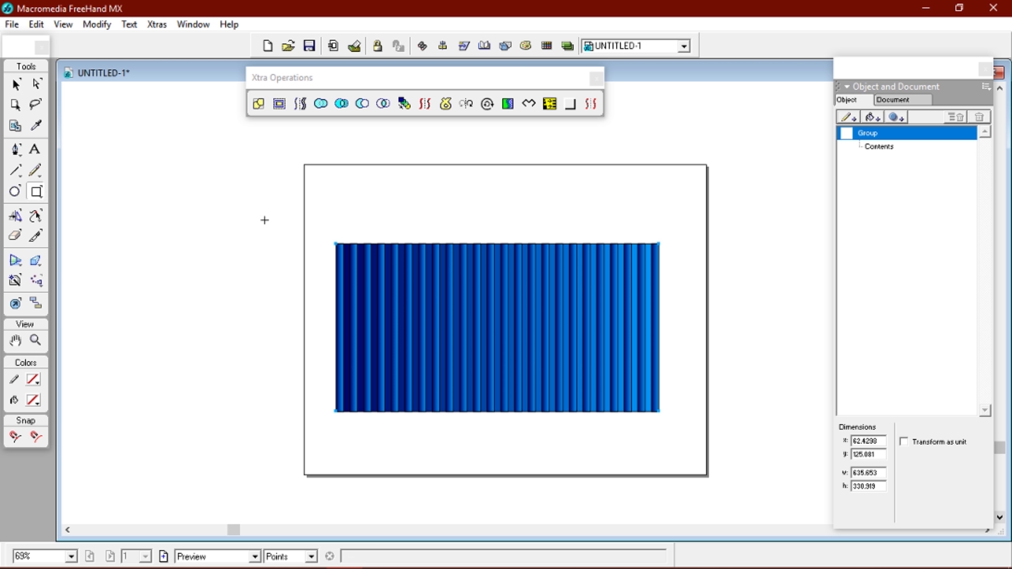
{"action": "left_click_drag", "start_coordinate": [276, 212], "coordinate": [279, 263]}
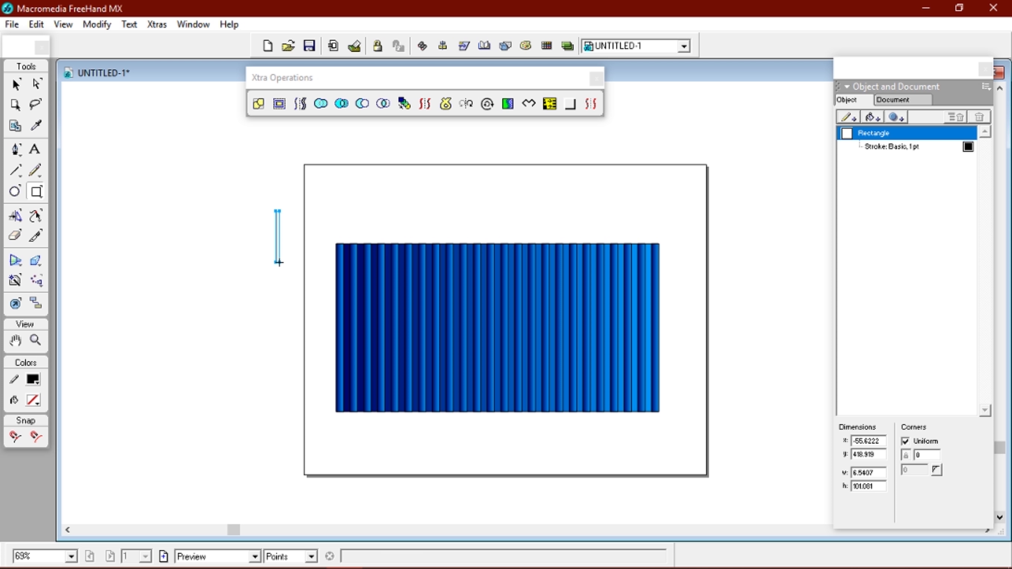
{"action": "left_click", "coordinate": [34, 400]}
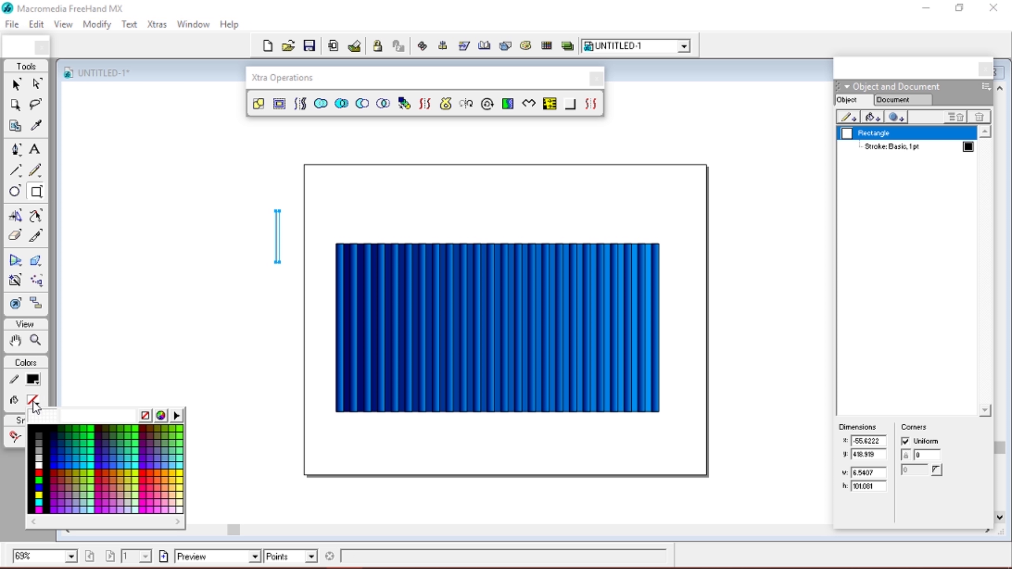
{"action": "left_click", "coordinate": [35, 432]}
{"action": "left_click", "coordinate": [16, 90]}
{"action": "left_click", "coordinate": [252, 186]}
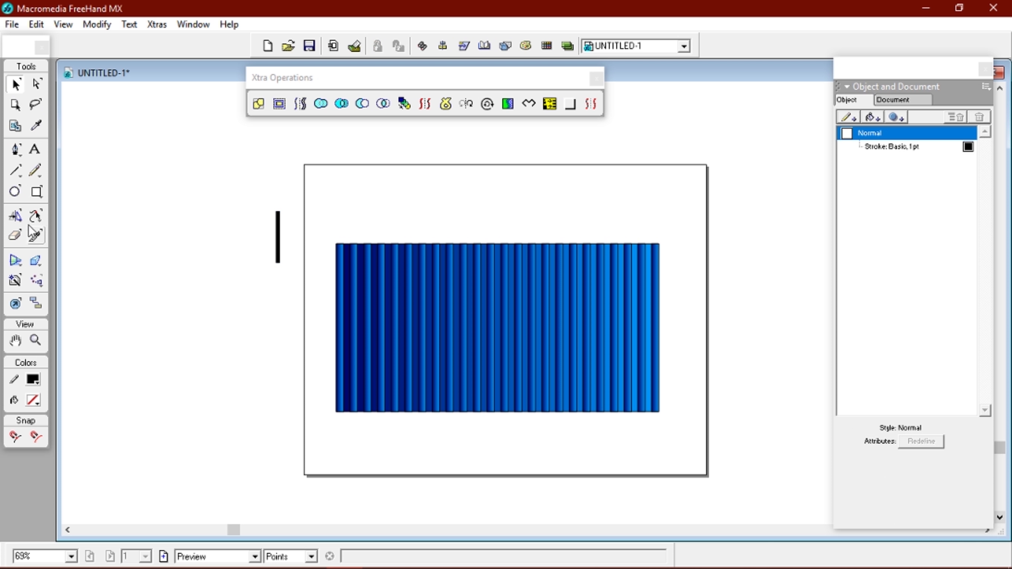
Step: Draw a square of about 25 points above the bar, ungroup it and reshape its corner points into a triangle
{"action": "left_click", "coordinate": [36, 192]}
{"action": "left_click_drag", "start_coordinate": [230, 179], "coordinate": [244, 190]}
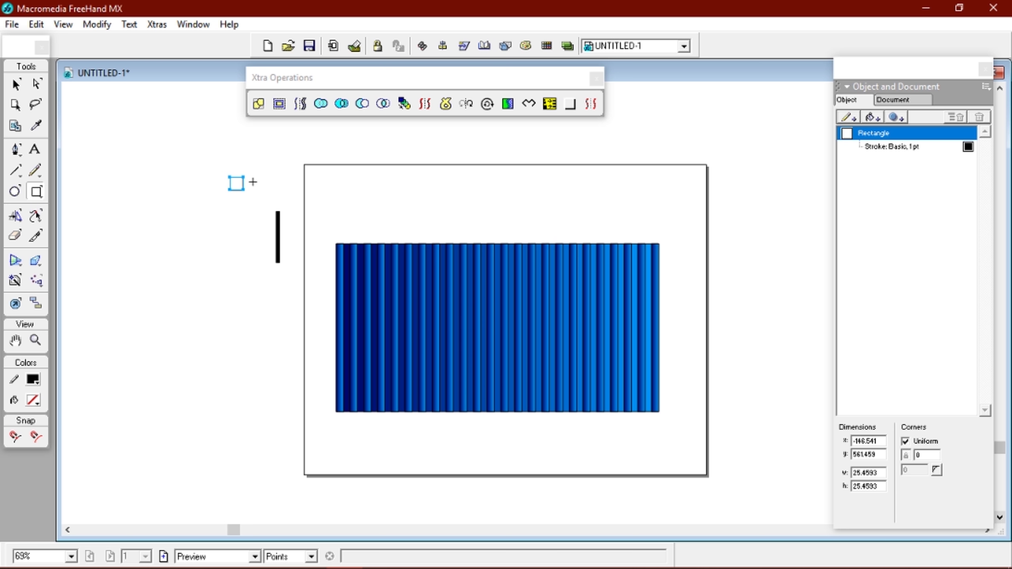
{"action": "right_click", "coordinate": [238, 188]}
{"action": "left_click", "coordinate": [295, 480]}
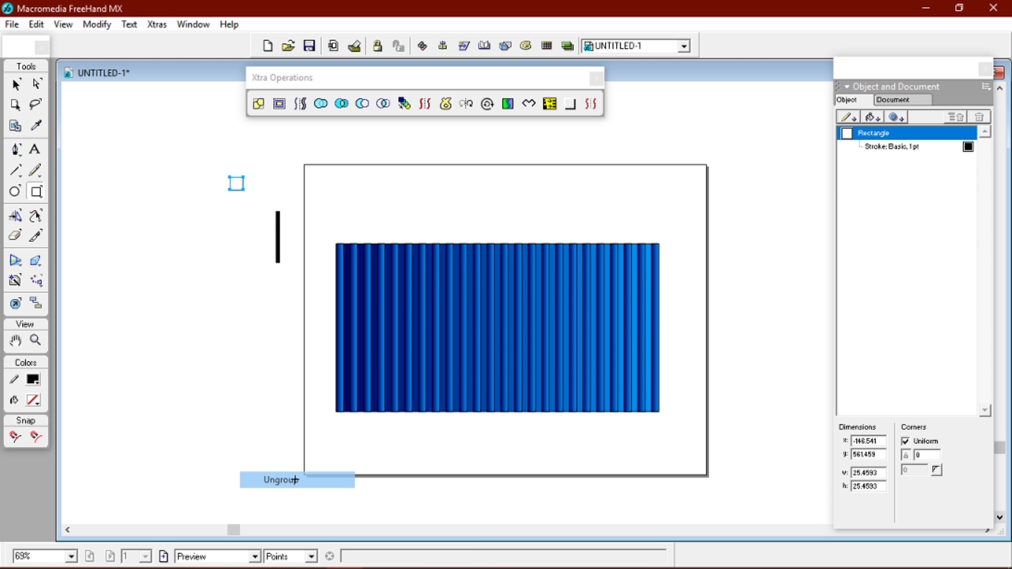
{"action": "left_click", "coordinate": [15, 84]}
{"action": "left_click", "coordinate": [211, 139]}
{"action": "mouse_move", "coordinate": [232, 187]}
{"action": "left_mouse_down"}
{"action": "mouse_move", "coordinate": [237, 168]}
{"action": "mouse_move", "coordinate": [236, 179]}
{"action": "left_mouse_up"}
{"action": "key", "text": "Delete"}
{"action": "left_click", "coordinate": [253, 172]}
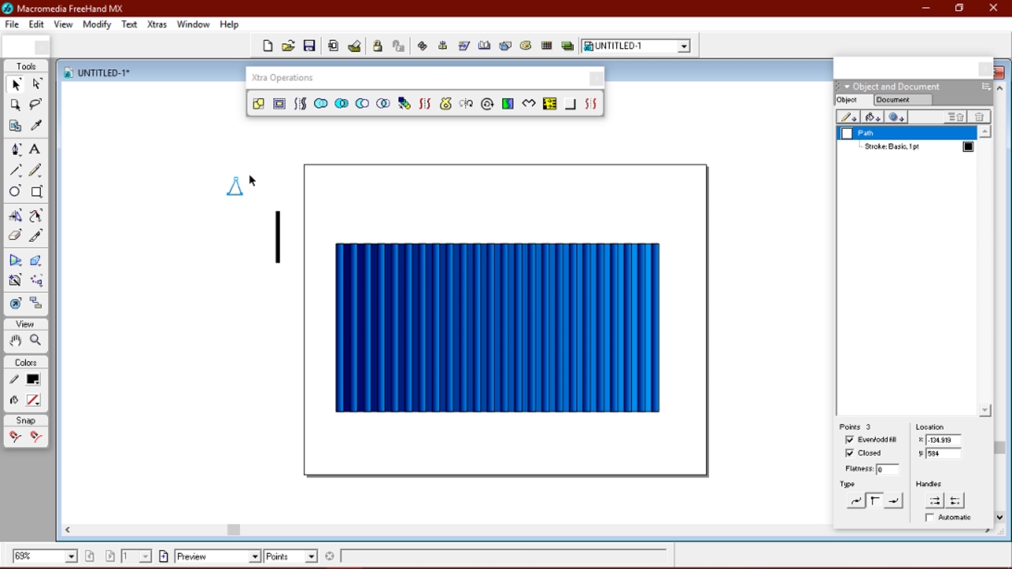
{"action": "left_click", "coordinate": [249, 173]}
Step: Fill the triangle black and place it on the bar's upper end to form an arrow
{"action": "left_click", "coordinate": [238, 193]}
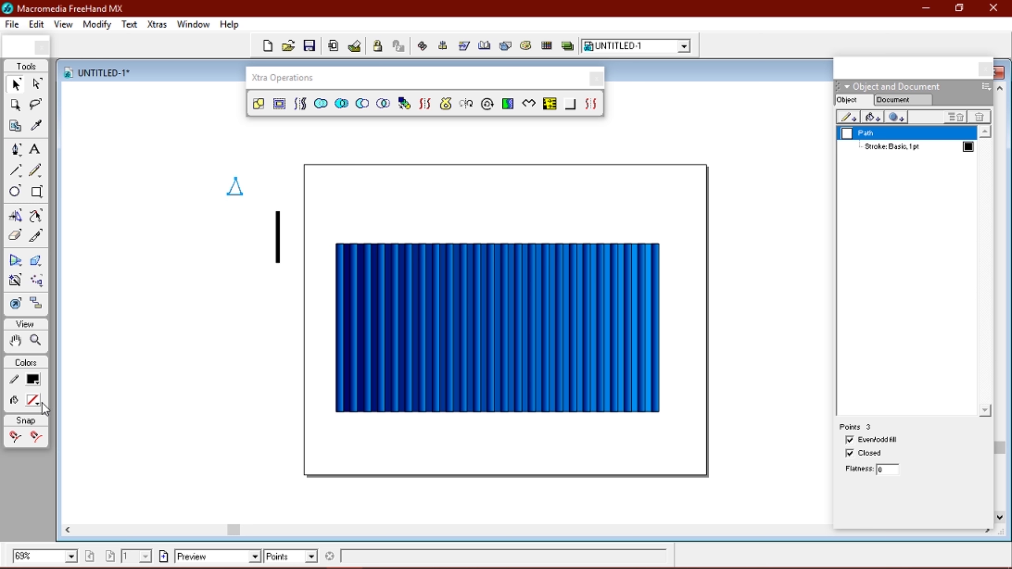
{"action": "left_click", "coordinate": [40, 402]}
{"action": "left_click", "coordinate": [35, 447]}
{"action": "left_click", "coordinate": [214, 193]}
{"action": "left_click_drag", "start_coordinate": [235, 189], "coordinate": [279, 202]}
{"action": "left_click", "coordinate": [284, 191]}
{"action": "left_click", "coordinate": [284, 192]}
Step: Shorten the arrow's bar slightly from its lower end
{"action": "left_click", "coordinate": [277, 235]}
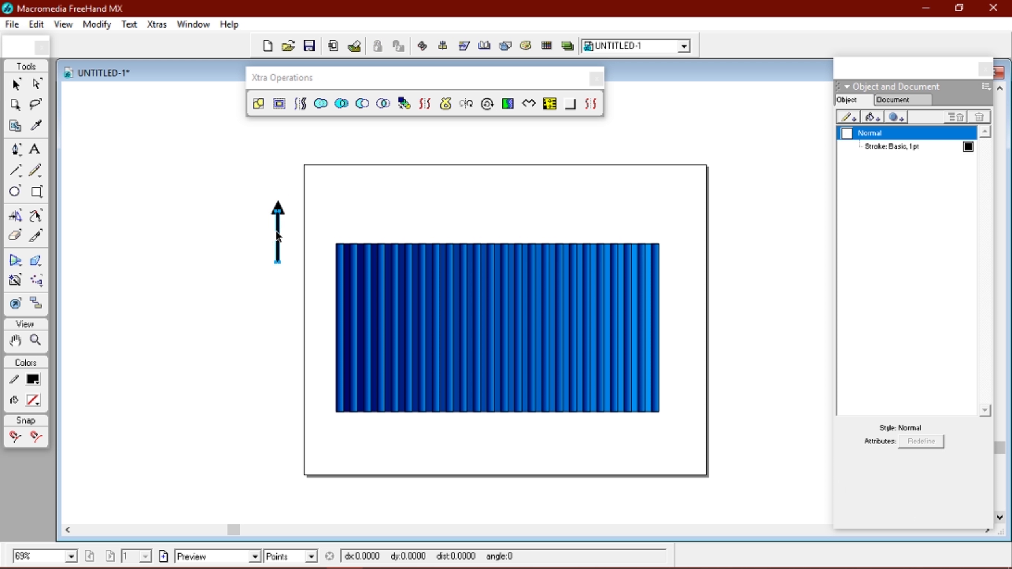
{"action": "double_click", "coordinate": [275, 262]}
{"action": "left_click_drag", "start_coordinate": [278, 270], "coordinate": [277, 260]}
Step: Group the triangle with the bar and scale the arrow down to about 22 by 92 points
{"action": "left_click_drag", "start_coordinate": [254, 196], "coordinate": [296, 262]}
{"action": "right_click", "coordinate": [278, 211]}
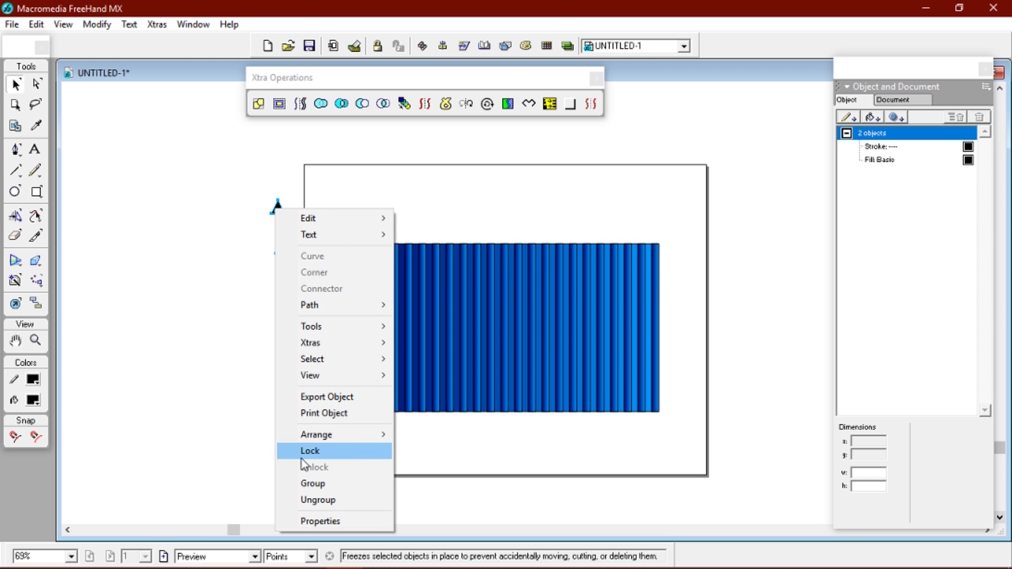
{"action": "left_click", "coordinate": [310, 477]}
{"action": "double_click", "coordinate": [281, 215]}
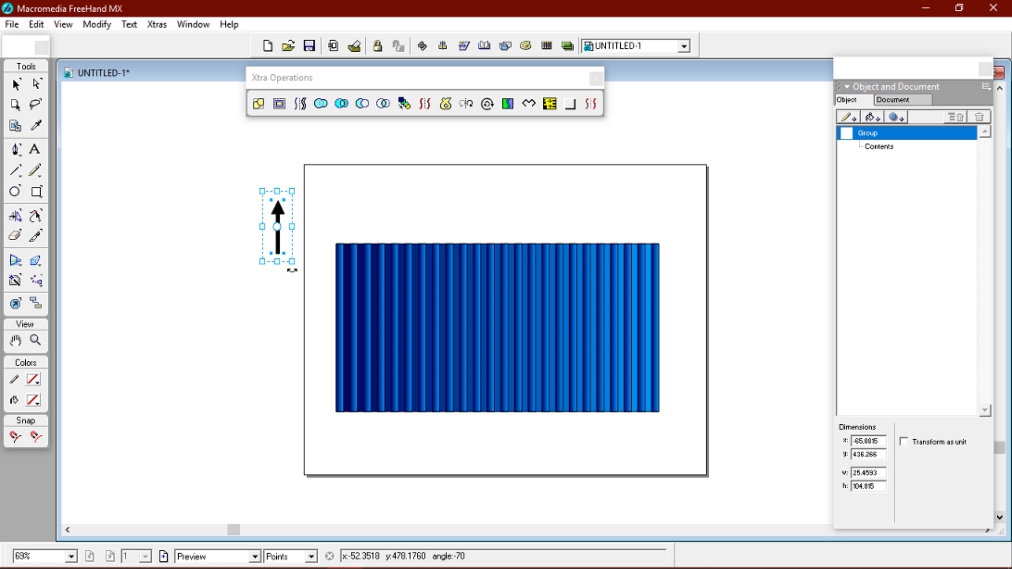
{"action": "left_click_drag", "start_coordinate": [292, 262], "coordinate": [291, 253]}
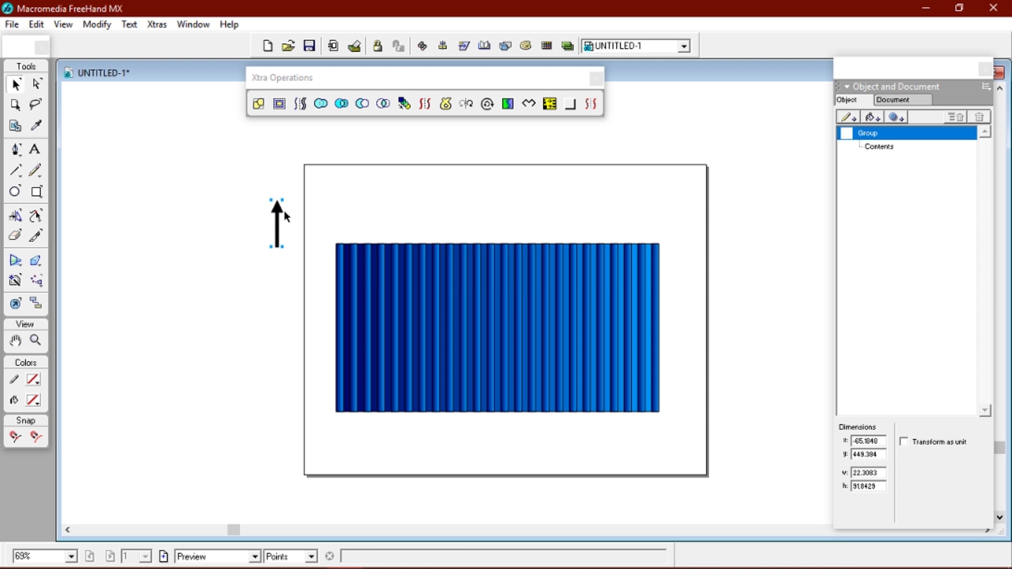
Step: Move the arrow onto the upper edge of the blue panel, directly above the first strip
{"action": "left_click_drag", "start_coordinate": [277, 209], "coordinate": [344, 202]}
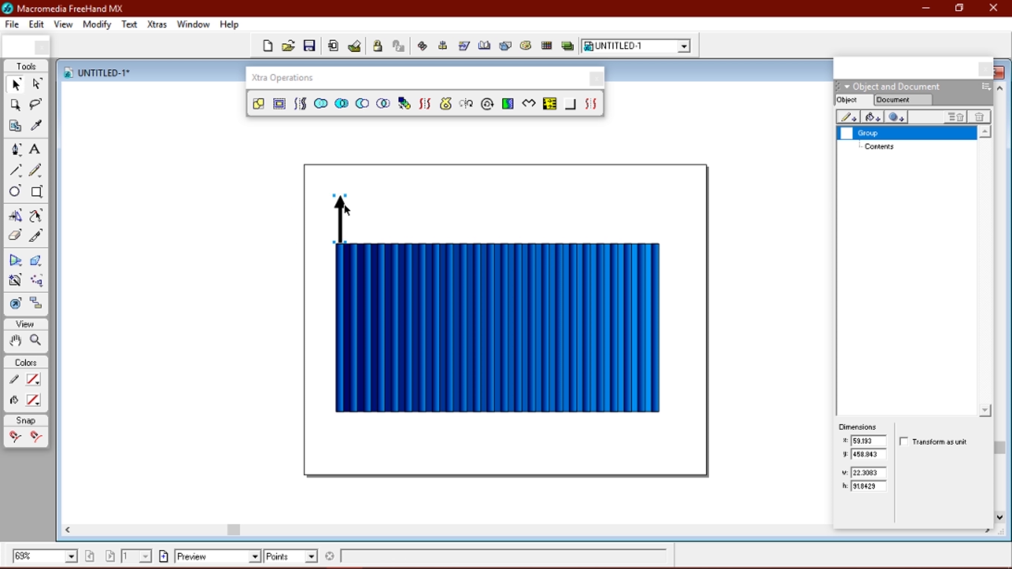
{"action": "left_click", "coordinate": [376, 220]}
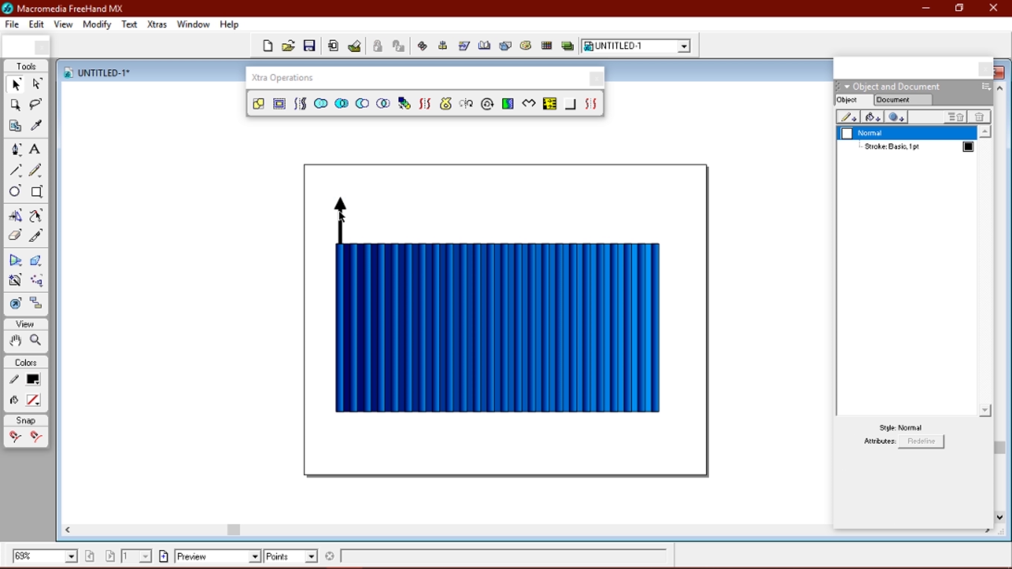
{"action": "left_click", "coordinate": [340, 205]}
{"action": "left_click", "coordinate": [385, 199]}
{"action": "left_click", "coordinate": [345, 201]}
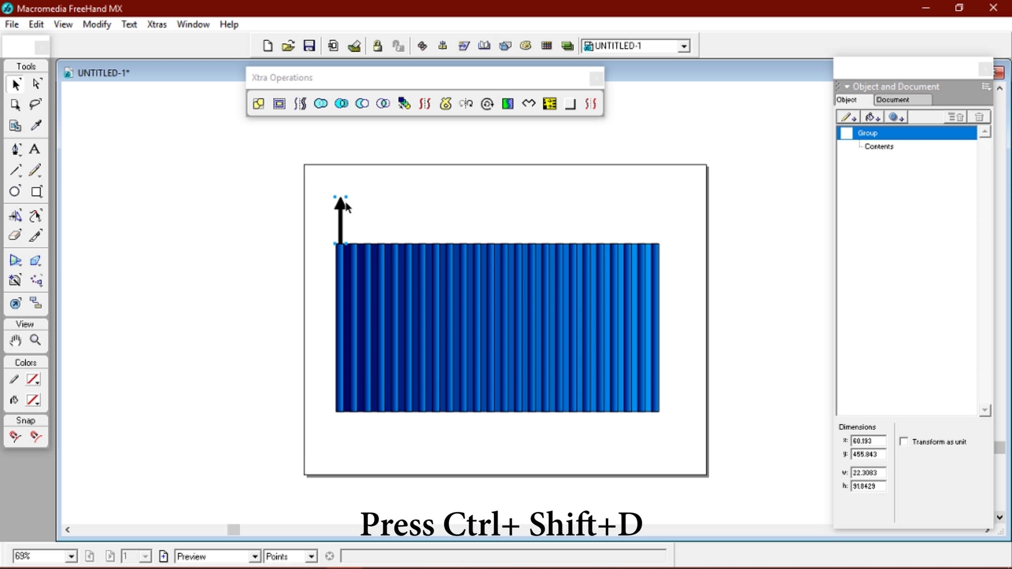
Step: Clone the arrow above the second strip and repeat the duplication until every strip has an arrow on top
{"action": "key", "text": "ctrl+shift+d"}
{"action": "key", "text": "ctrl+alt+d"}
{"action": "key", "text": "ctrl+alt+d"}
{"action": "key", "text": "ctrl+alt+d"}
{"action": "key", "text": "ctrl+alt+d"}
{"action": "key", "text": "ctrl+alt+d"}
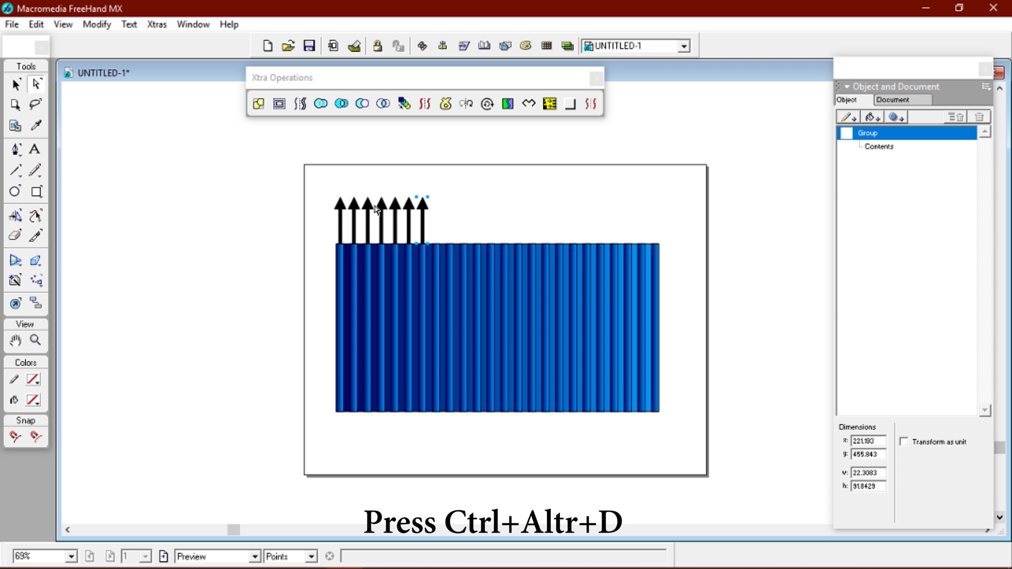
{"action": "key", "text": "ctrl+alt+d"}
{"action": "key", "text": "ctrl+alt+d"}
{"action": "key", "text": "ctrl+alt+d"}
{"action": "key", "text": "ctrl+alt+d"}
{"action": "key", "text": "ctrl+alt+d"}
{"action": "key", "text": "ctrl+alt+d"}
{"action": "key", "text": "ctrl+alt+d"}
{"action": "key", "text": "ctrl+alt+d"}
{"action": "key", "text": "ctrl+alt+d"}
{"action": "key", "text": "ctrl+alt+d"}
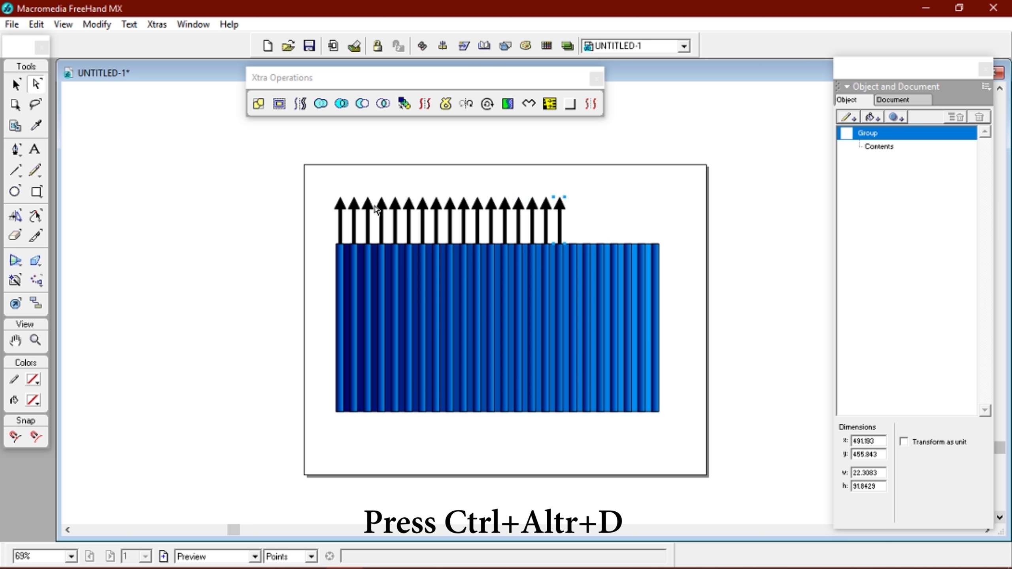
{"action": "key", "text": "ctrl+alt+d"}
{"action": "key", "text": "ctrl+alt+d"}
{"action": "key", "text": "ctrl+alt+d"}
{"action": "key", "text": "ctrl+alt+d"}
{"action": "key", "text": "ctrl+alt+d"}
{"action": "key", "text": "ctrl+alt+d"}
{"action": "key", "text": "ctrl+alt+d"}
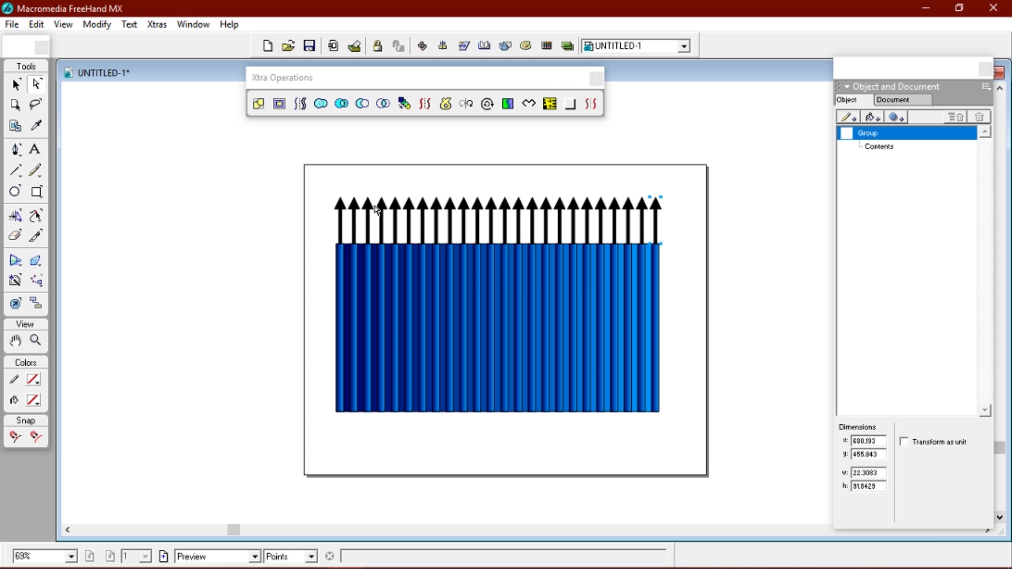
Step: Draw a vertical rectangle about 10 by 327 points down the middle of the blue panel and fill it with black
{"action": "key", "text": "v"}
{"action": "left_click", "coordinate": [240, 177]}
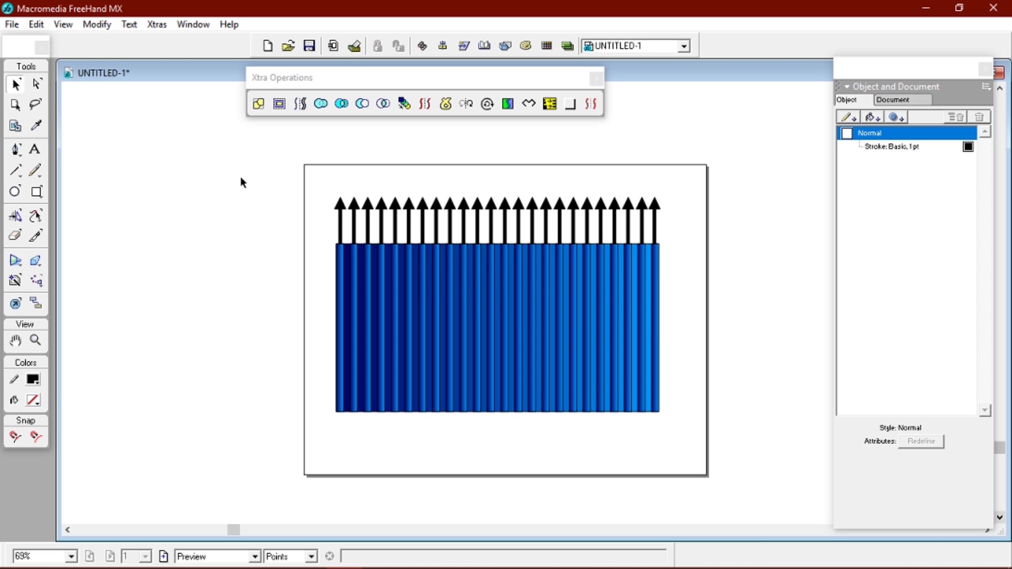
{"action": "left_click", "coordinate": [37, 191]}
{"action": "left_click_drag", "start_coordinate": [495, 245], "coordinate": [501, 410]}
{"action": "left_click", "coordinate": [34, 401]}
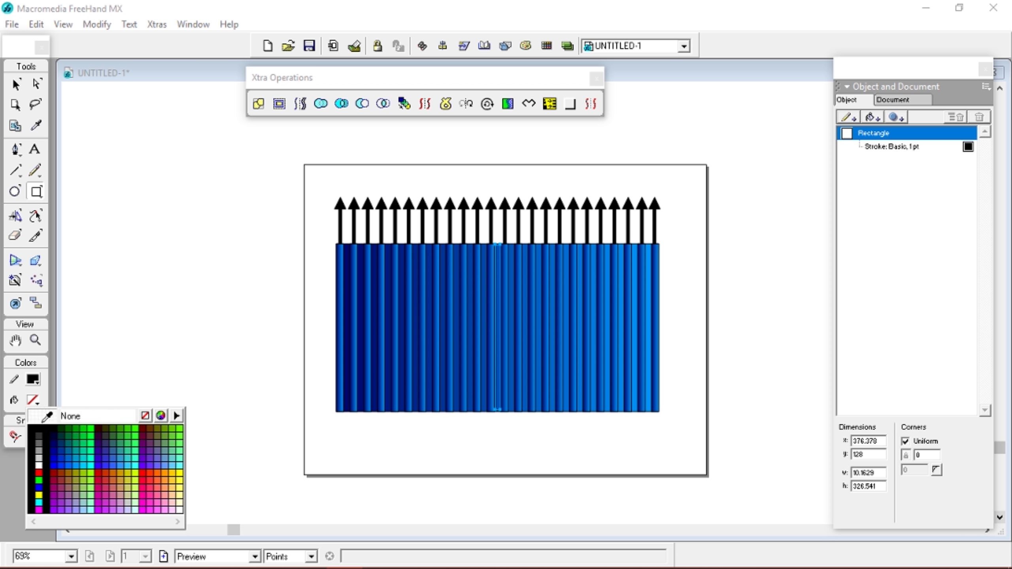
{"action": "left_click", "coordinate": [32, 438]}
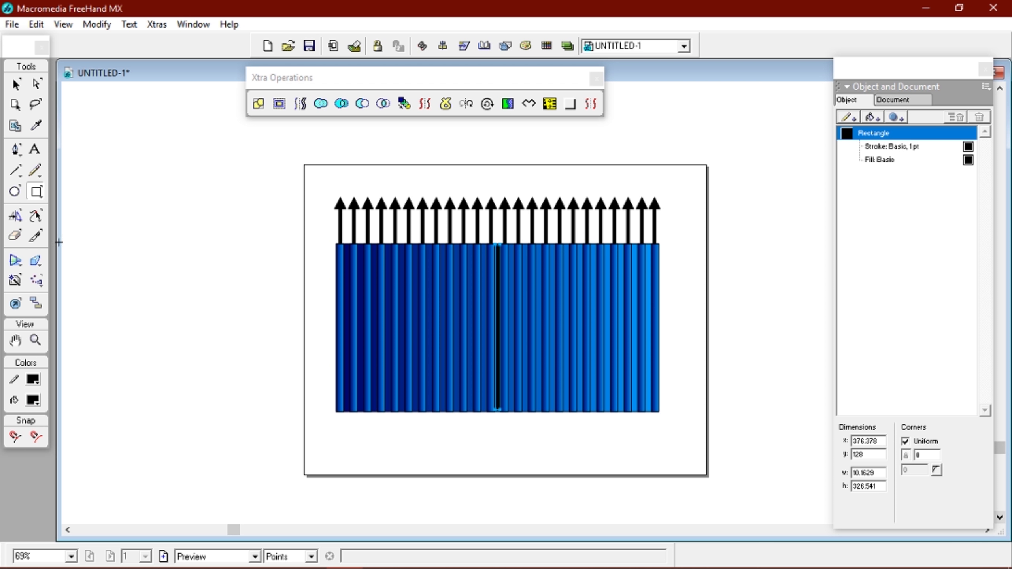
Step: Make a horizontal bar across the panel's full width from a clone of the vertical bar, rotated 90 degrees and stretched
{"action": "left_click", "coordinate": [16, 85]}
{"action": "key", "text": "Tab"}
{"action": "left_click", "coordinate": [499, 318]}
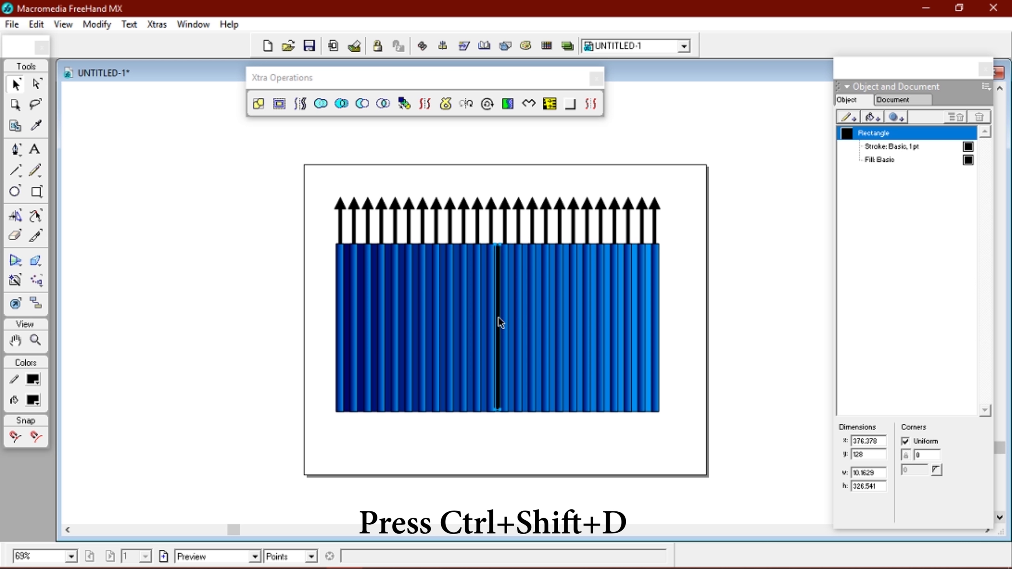
{"action": "double_click", "coordinate": [498, 318]}
{"action": "left_click_drag", "start_coordinate": [505, 233], "coordinate": [672, 325]}
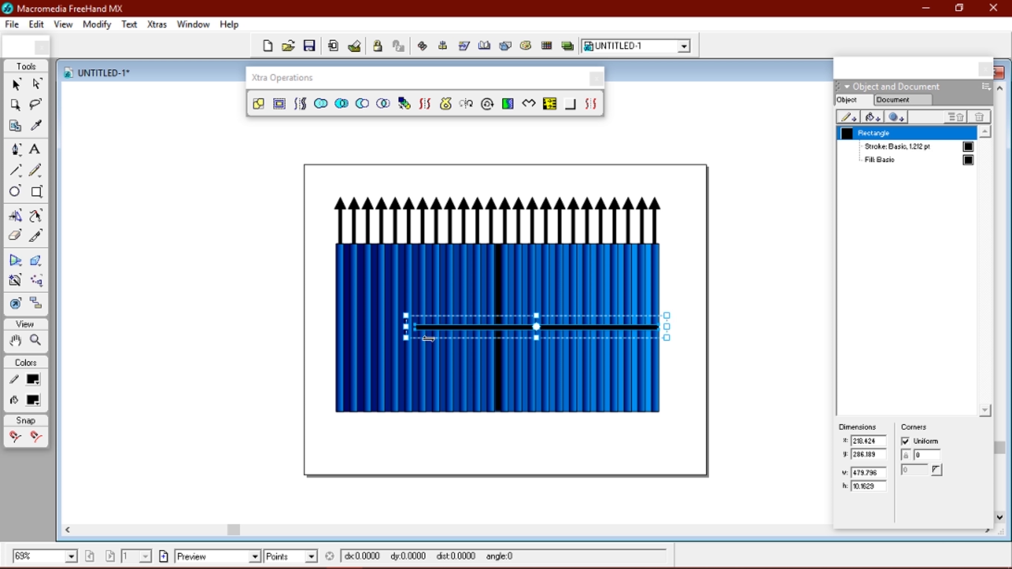
{"action": "left_click_drag", "start_coordinate": [406, 327], "coordinate": [324, 329]}
{"action": "left_click", "coordinate": [292, 269]}
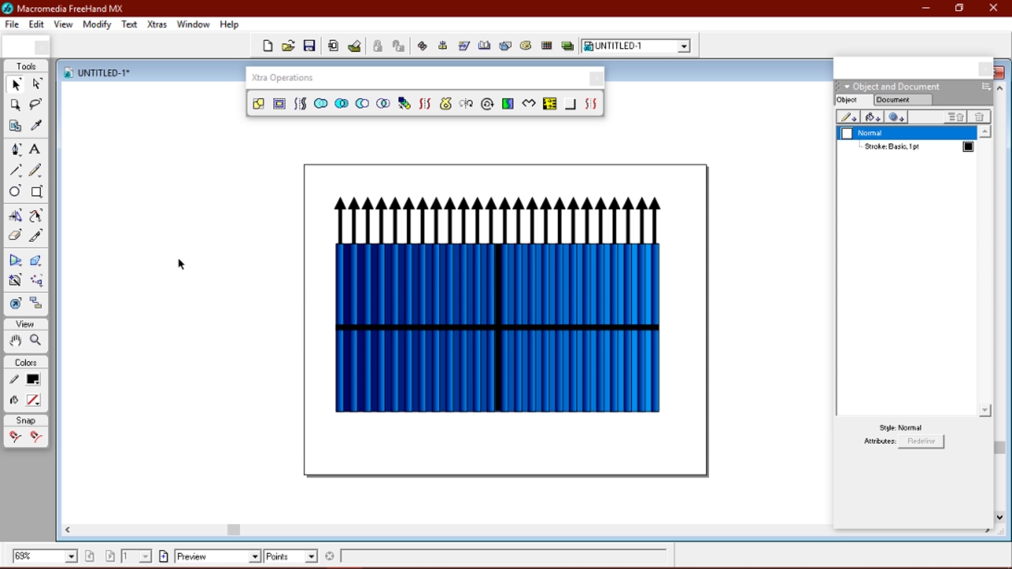
Step: Draw a black-filled rectangle about 71 by 37 points in the upper-left corner of the bars' crossing
{"action": "left_click", "coordinate": [37, 195]}
{"action": "left_click_drag", "start_coordinate": [460, 305], "coordinate": [495, 323]}
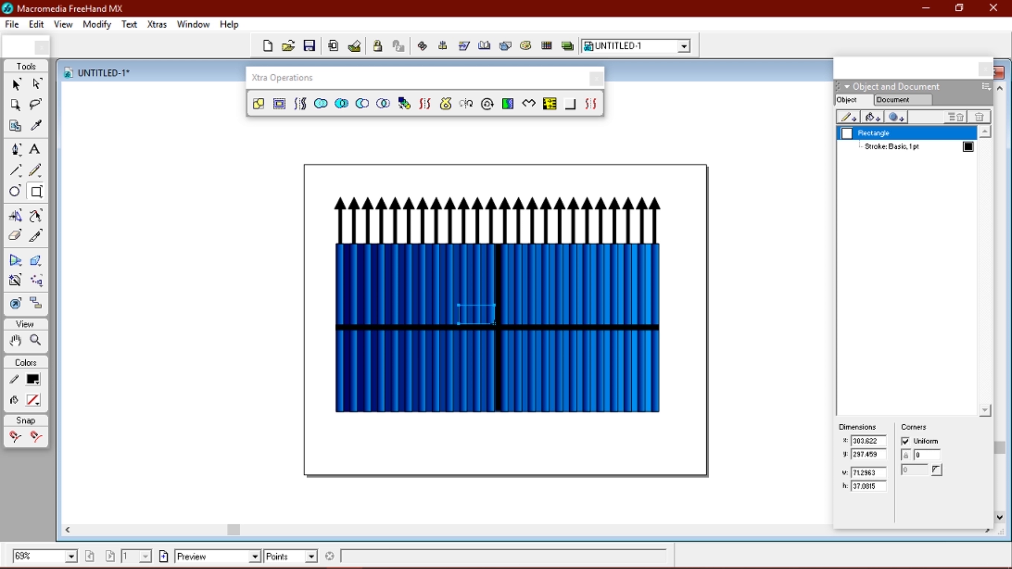
{"action": "left_click", "coordinate": [34, 400]}
{"action": "left_click", "coordinate": [34, 445]}
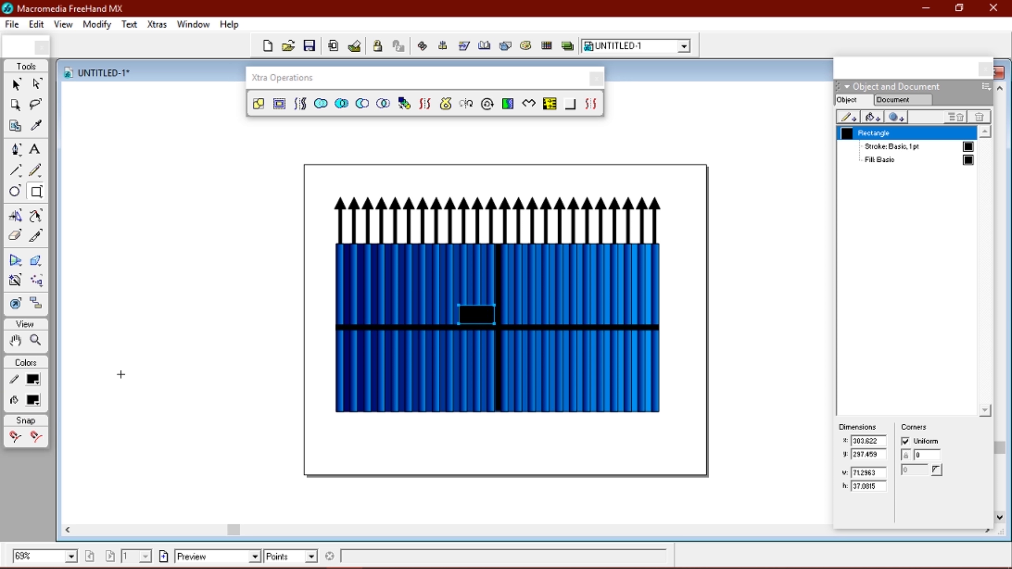
{"action": "left_click", "coordinate": [15, 84]}
{"action": "left_click", "coordinate": [213, 190]}
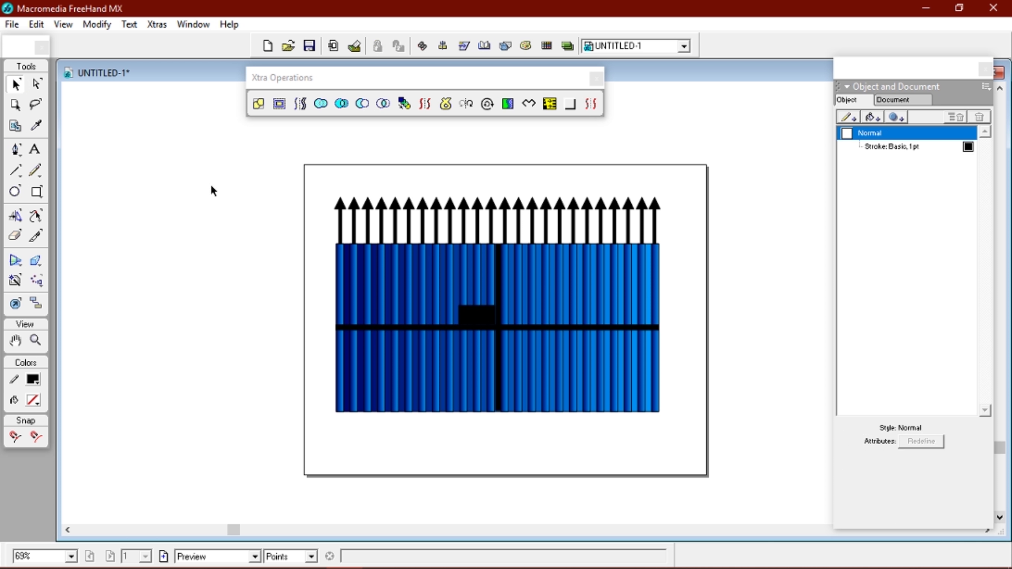
Step: Nudge the small black rectangle 1 point to the right against the vertical bar
{"action": "left_click", "coordinate": [486, 322]}
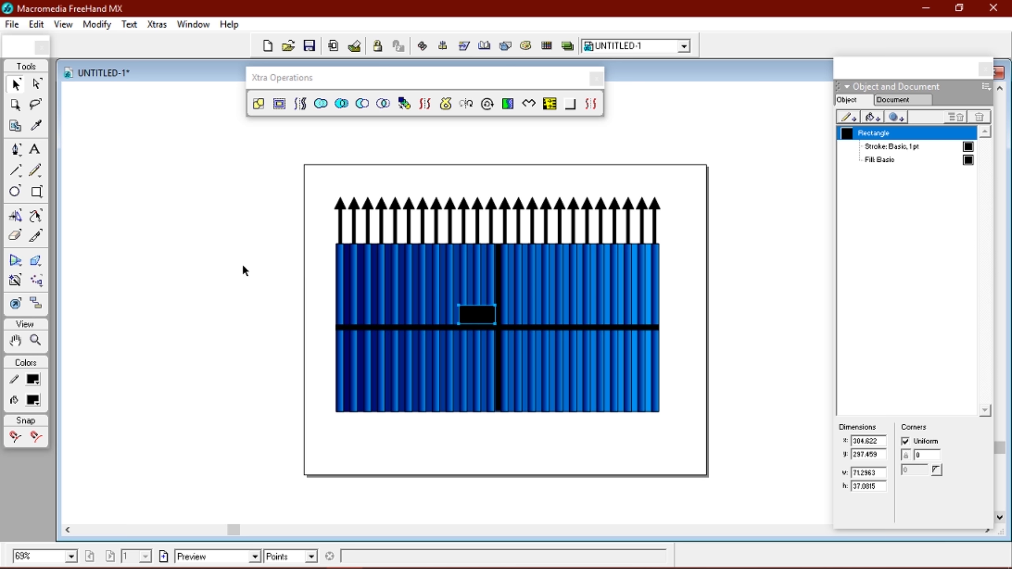
{"action": "left_click", "coordinate": [288, 306]}
{"action": "left_click", "coordinate": [480, 315]}
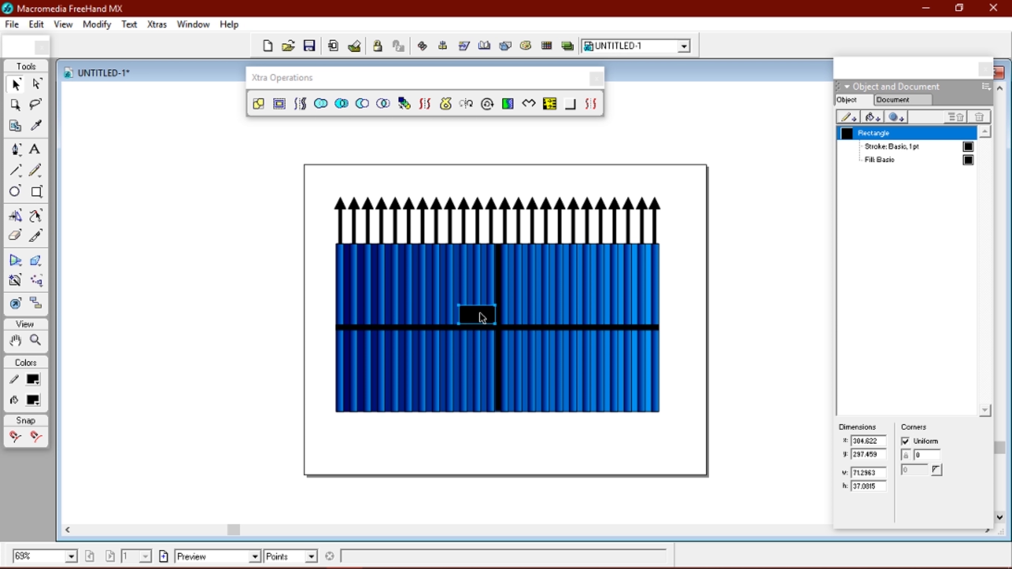
{"action": "left_click", "coordinate": [278, 276]}
Step: Draw a circle about 33 points across beside the page and give it a radial gradient fill
{"action": "left_click", "coordinate": [16, 192]}
{"action": "left_click_drag", "start_coordinate": [269, 259], "coordinate": [287, 274]}
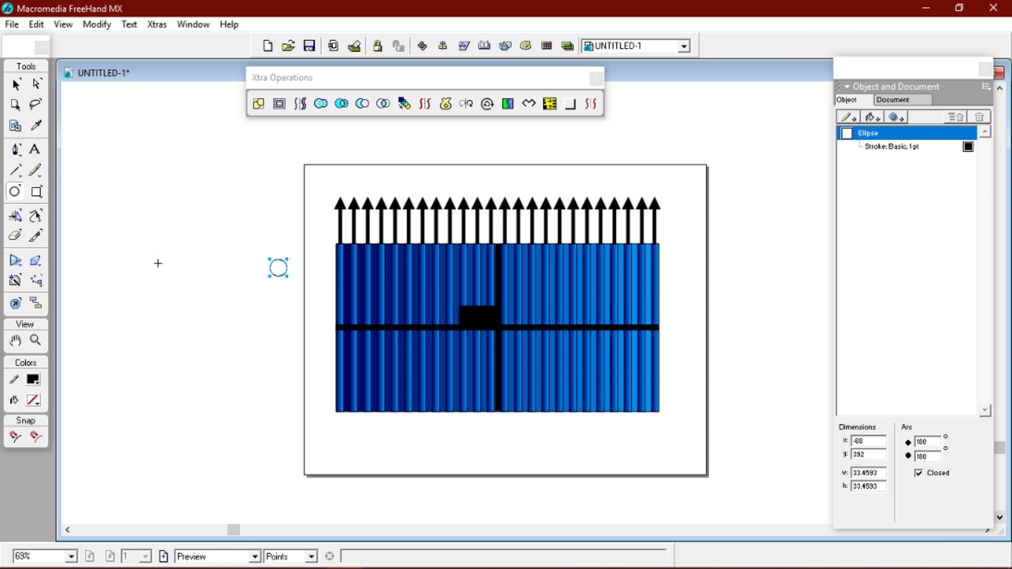
{"action": "left_click", "coordinate": [902, 147]}
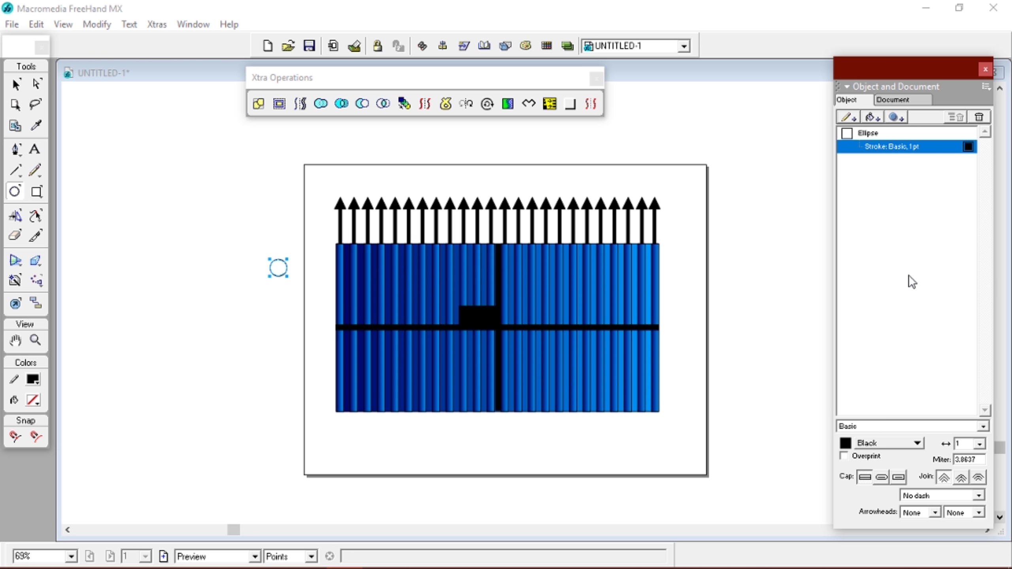
{"action": "left_click", "coordinate": [872, 117]}
{"action": "left_click", "coordinate": [918, 425]}
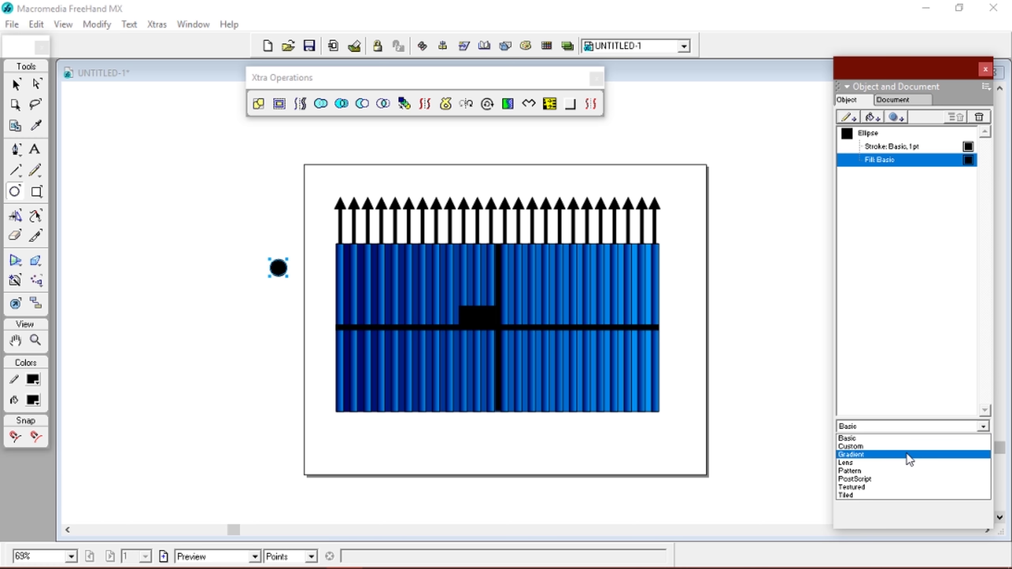
{"action": "left_click", "coordinate": [891, 456]}
{"action": "left_click", "coordinate": [877, 451]}
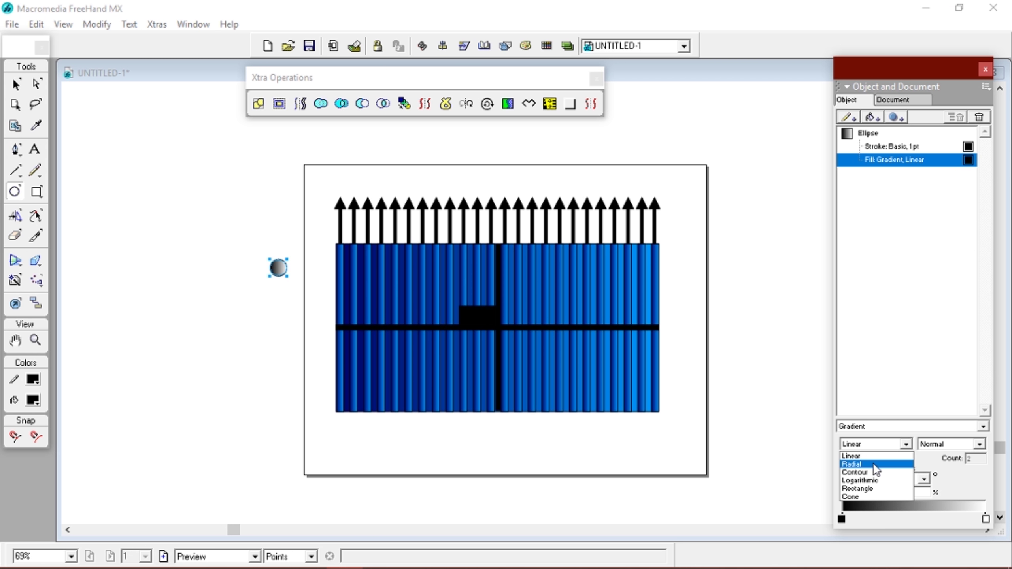
{"action": "left_click", "coordinate": [853, 486]}
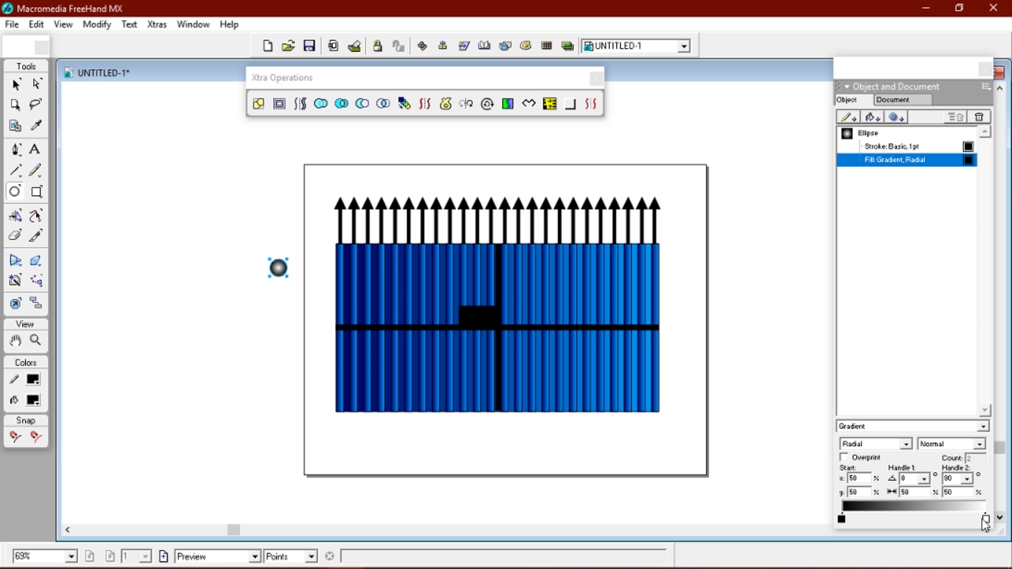
Step: Change the radial gradient's black end to gray and add a second white stop near its white end
{"action": "left_click", "coordinate": [986, 519]}
{"action": "left_click", "coordinate": [842, 519]}
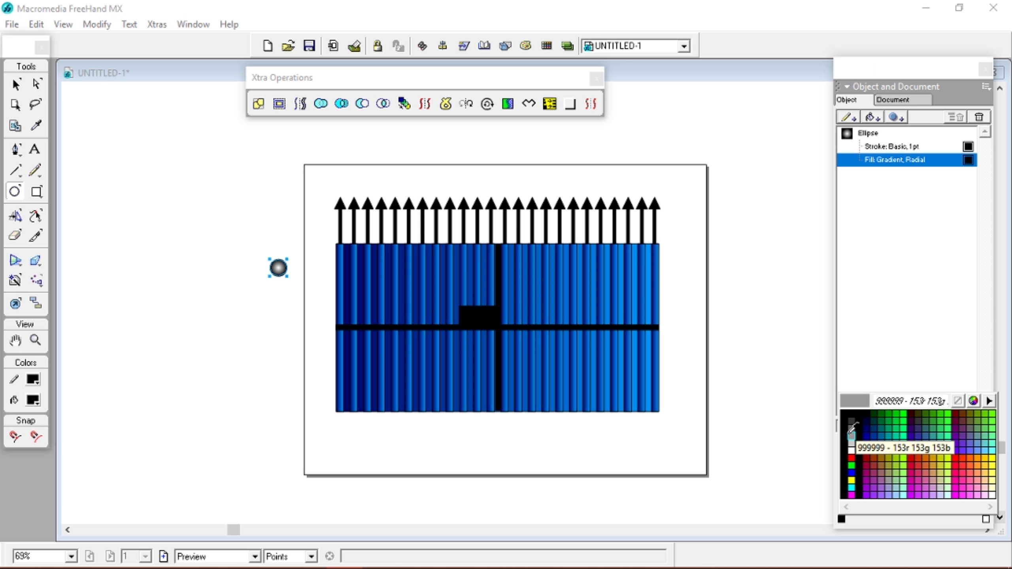
{"action": "left_click", "coordinate": [851, 474]}
{"action": "left_click_drag", "start_coordinate": [986, 520], "coordinate": [968, 519]}
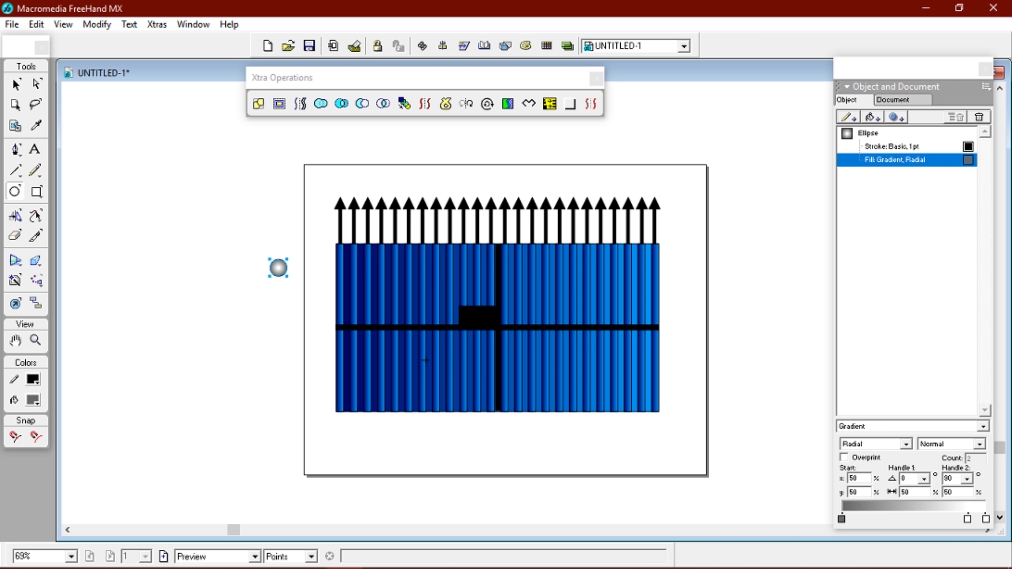
Step: Move the gradient circle onto the small black rectangle
{"action": "key", "text": "v"}
{"action": "left_click", "coordinate": [290, 291]}
{"action": "left_click_drag", "start_coordinate": [278, 268], "coordinate": [480, 316]}
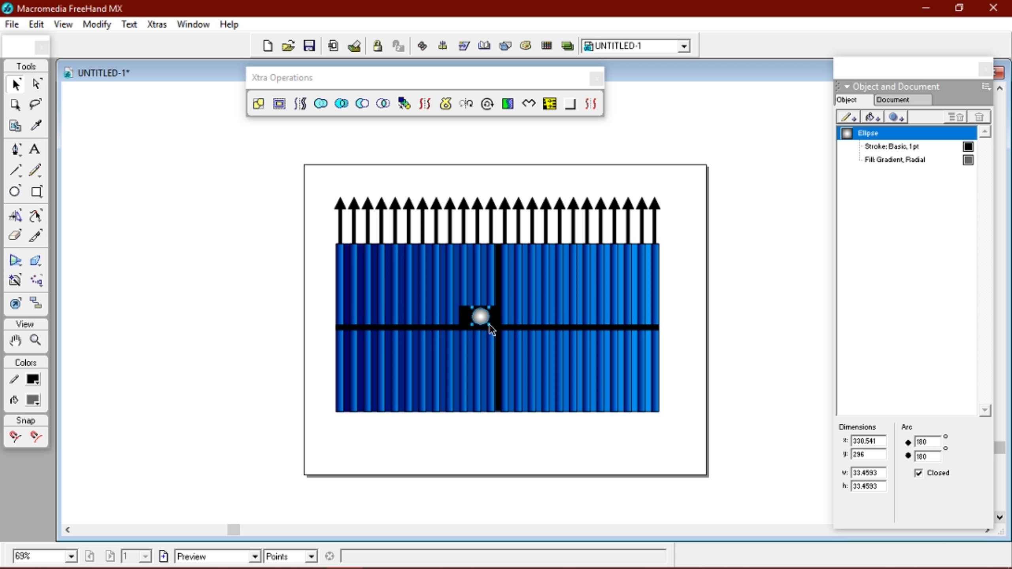
Step: Scale the gradient circle down to about 21 points across
{"action": "double_click", "coordinate": [487, 323]}
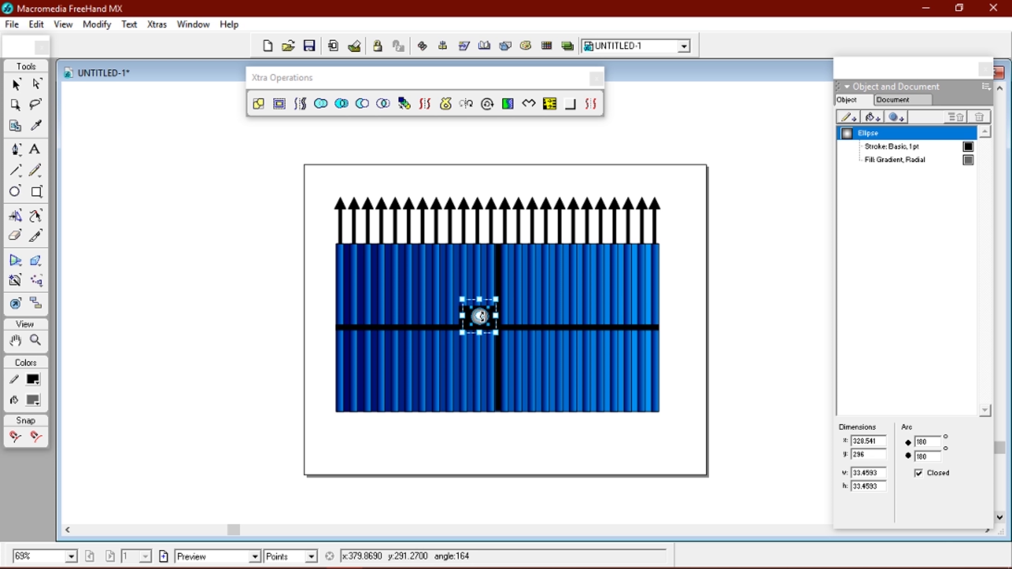
{"action": "left_click_drag", "start_coordinate": [498, 336], "coordinate": [495, 331]}
{"action": "left_click", "coordinate": [757, 261]}
{"action": "left_click", "coordinate": [480, 316]}
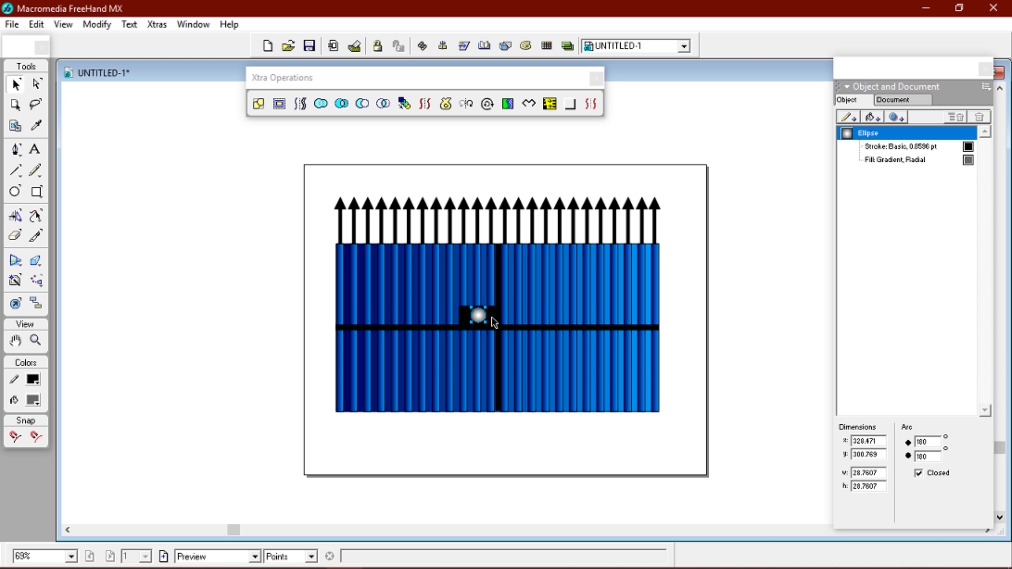
{"action": "double_click", "coordinate": [481, 315]}
{"action": "left_click_drag", "start_coordinate": [491, 324], "coordinate": [494, 325]}
Step: Nudge the circle right and down to centre it on the black rectangle
{"action": "key", "text": "Right"}
{"action": "key", "text": "Right"}
{"action": "key", "text": "Right"}
{"action": "key", "text": "Right"}
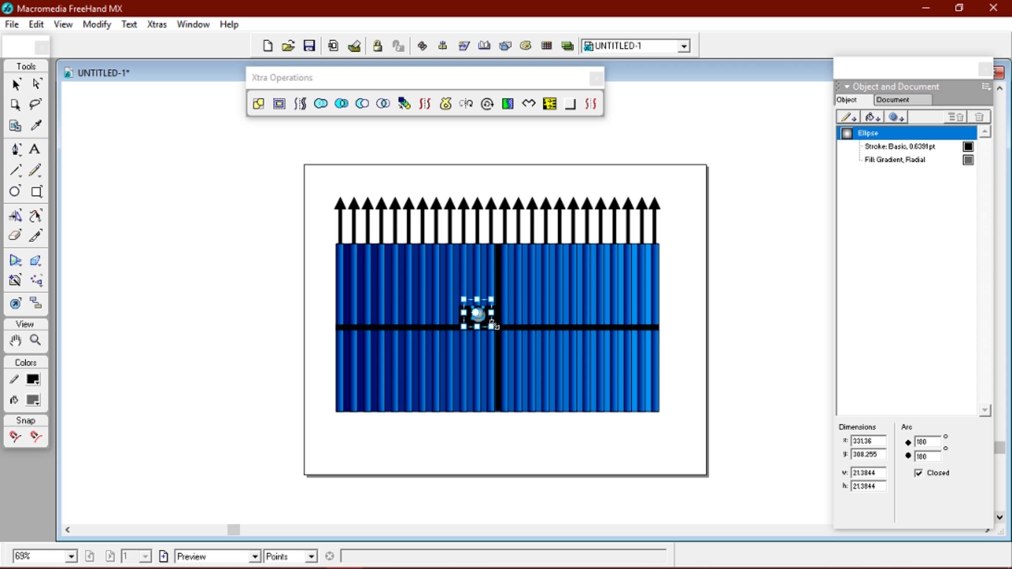
{"action": "key", "text": "Down"}
{"action": "key", "text": "Down"}
{"action": "key", "text": "Down"}
{"action": "key", "text": "Down"}
{"action": "key", "text": "Down"}
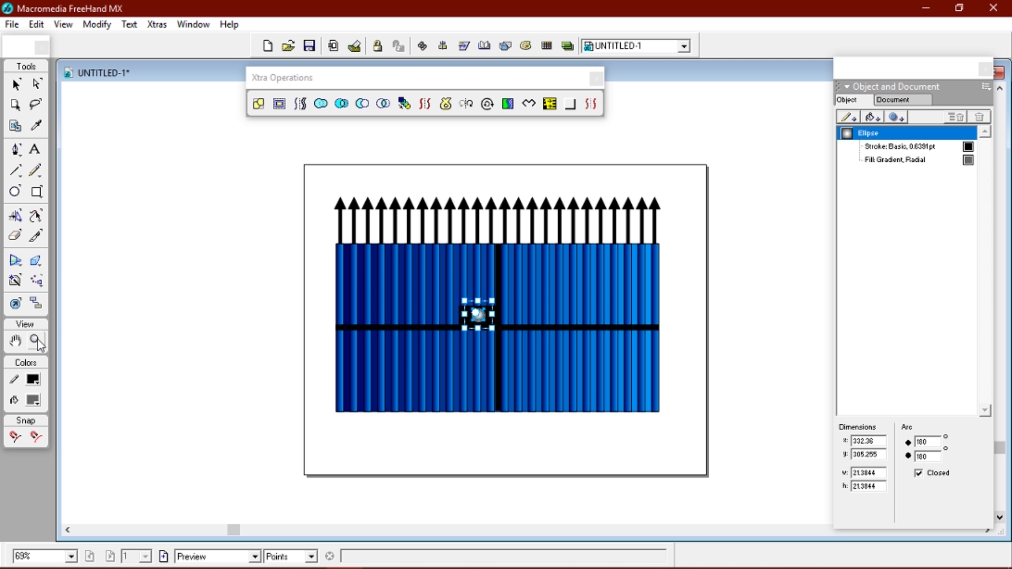
Step: Clone the circle and scale the copy to about 15 points across, centred inside the original as a knob
{"action": "key", "text": "z"}
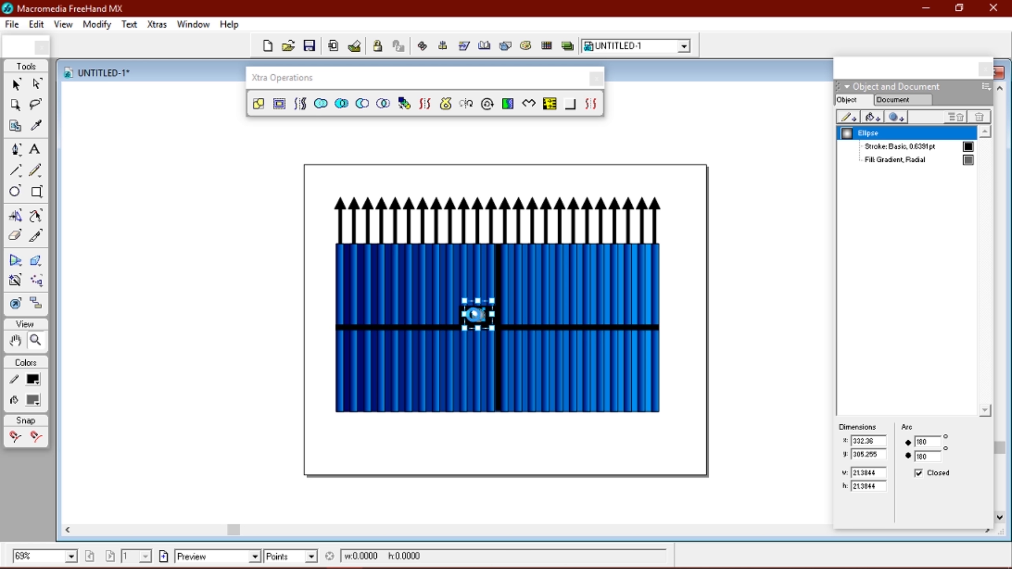
{"action": "left_click", "coordinate": [589, 312]}
{"action": "left_click", "coordinate": [11, 79]}
{"action": "left_click", "coordinate": [280, 228]}
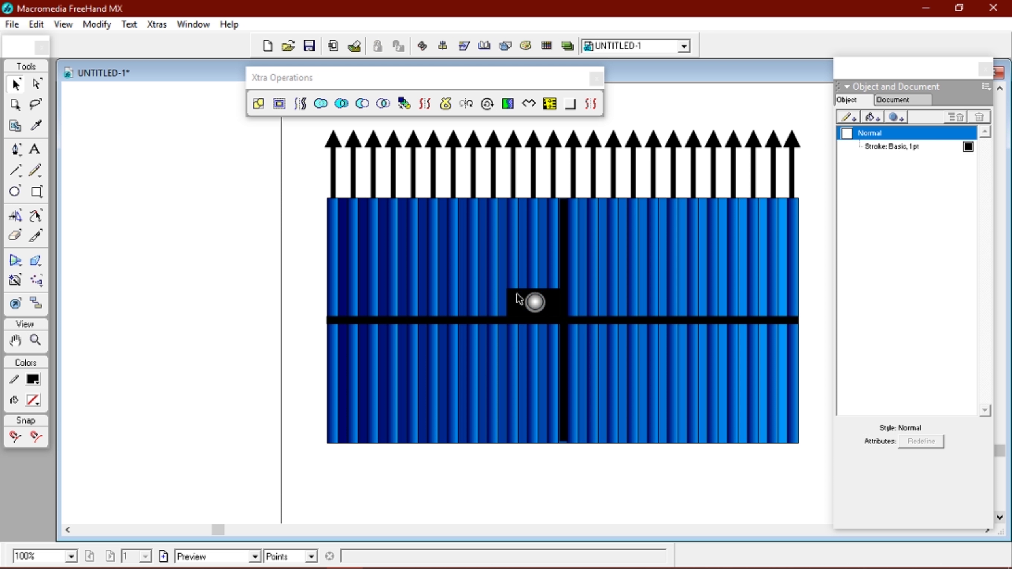
{"action": "left_click", "coordinate": [535, 305]}
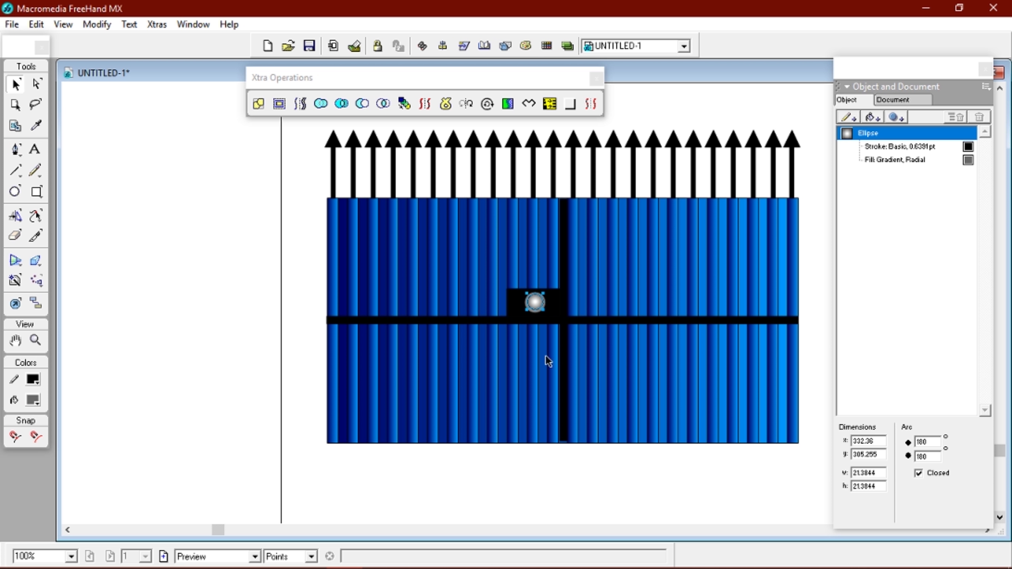
{"action": "double_click", "coordinate": [541, 304]}
{"action": "mouse_move", "coordinate": [552, 321]}
{"action": "left_mouse_down"}
{"action": "mouse_move", "coordinate": [533, 300]}
{"action": "mouse_move", "coordinate": [540, 310]}
{"action": "left_mouse_up"}
{"action": "key", "text": "ctrl+shift+d"}
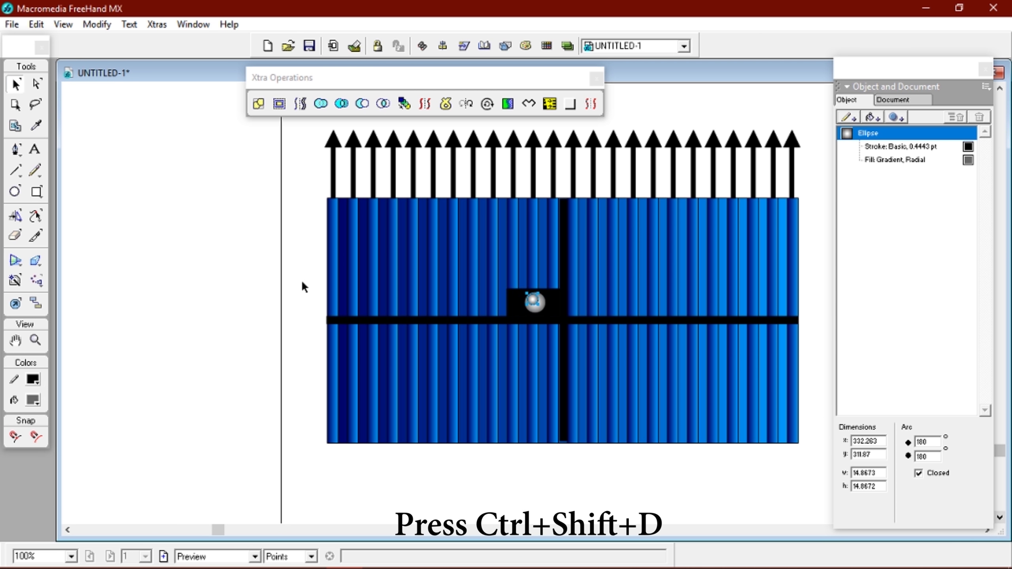
{"action": "left_click", "coordinate": [534, 303]}
{"action": "key", "text": "ctrl+shift+d"}
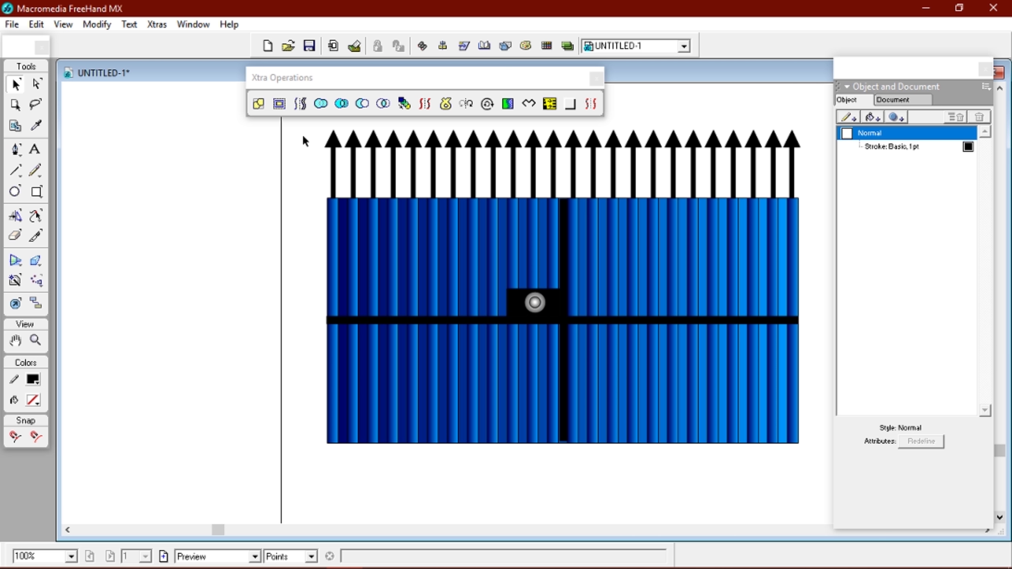
Step: Select the panel, arrows, bars and knob together and group them
{"action": "left_click", "coordinate": [36, 341]}
{"action": "left_click", "coordinate": [568, 297], "text": "alt"}
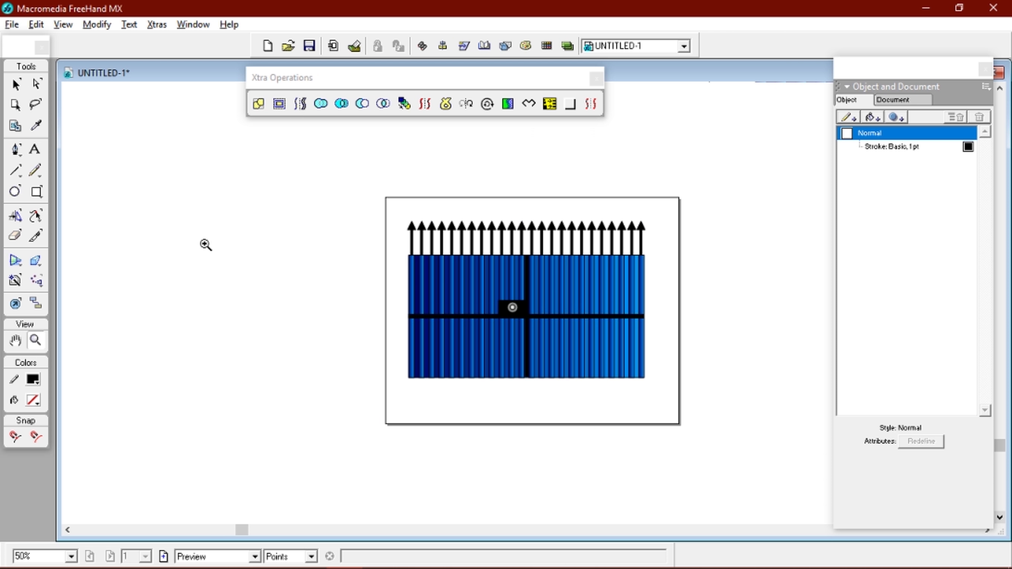
{"action": "left_click", "coordinate": [17, 84]}
{"action": "left_click_drag", "start_coordinate": [448, 289], "coordinate": [667, 402]}
{"action": "right_click", "coordinate": [580, 323]}
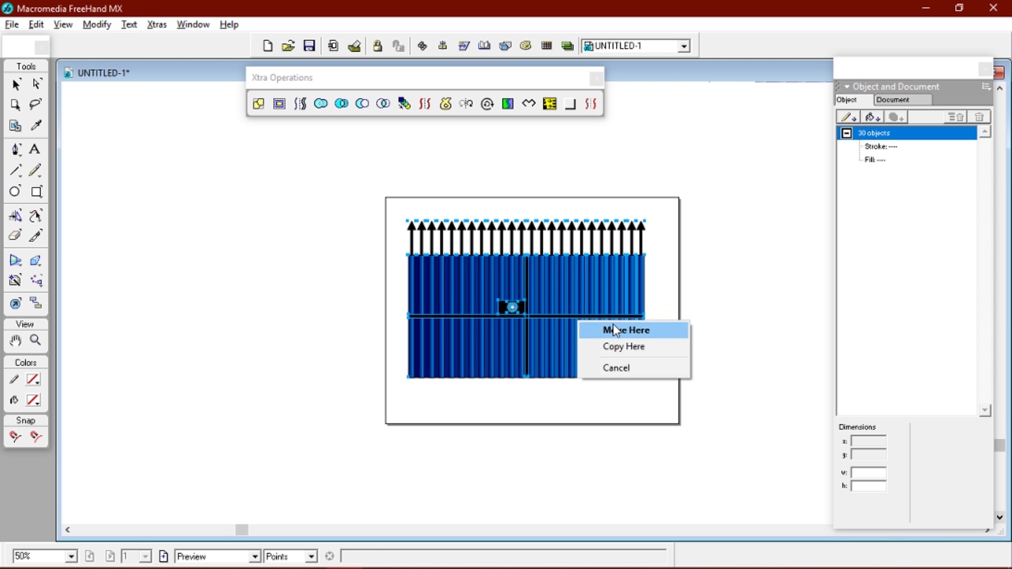
{"action": "right_click", "coordinate": [605, 281]}
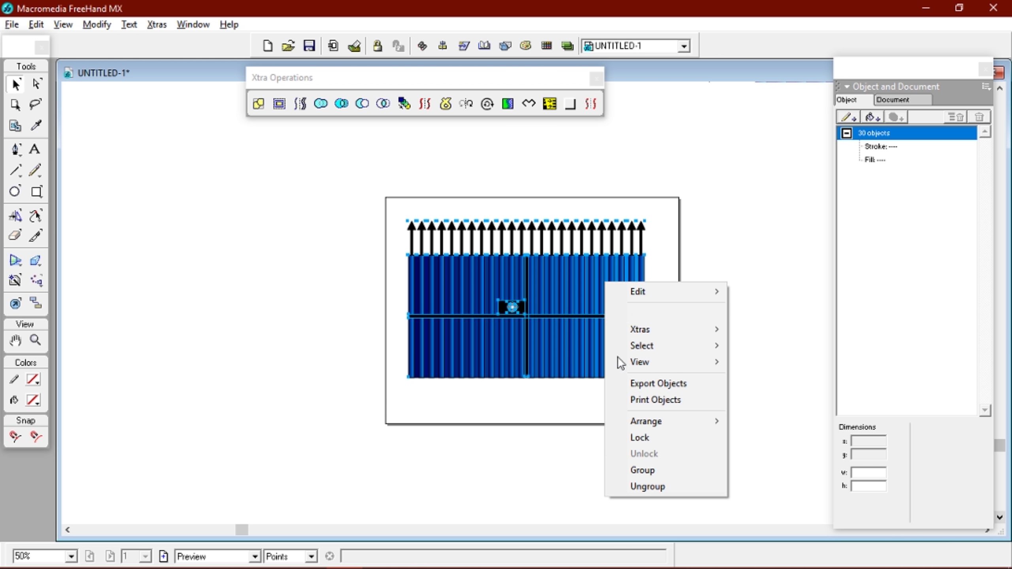
{"action": "left_click", "coordinate": [661, 471]}
{"action": "left_click", "coordinate": [691, 382]}
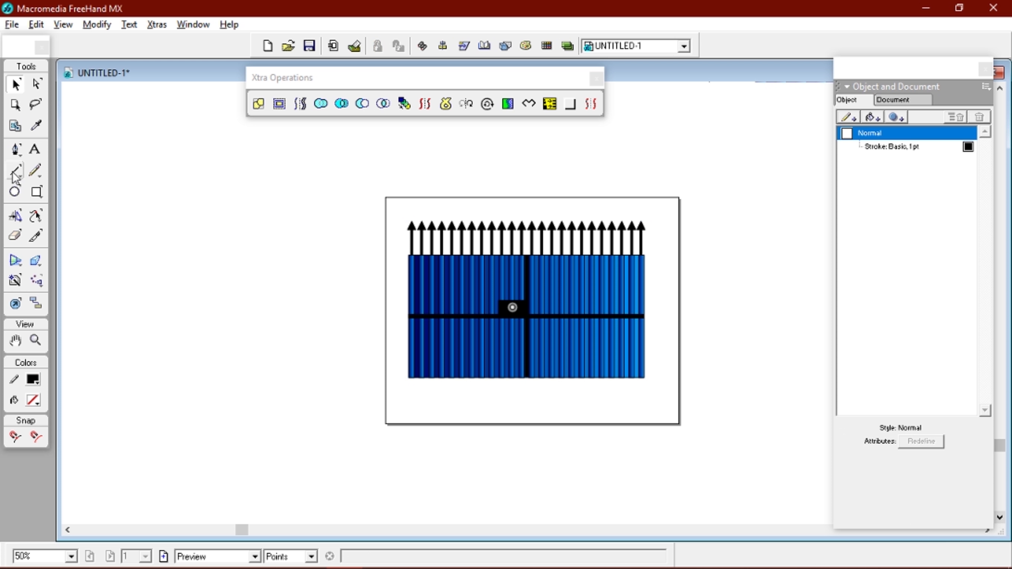
{"action": "left_click_drag", "start_coordinate": [13, 175], "coordinate": [67, 218]}
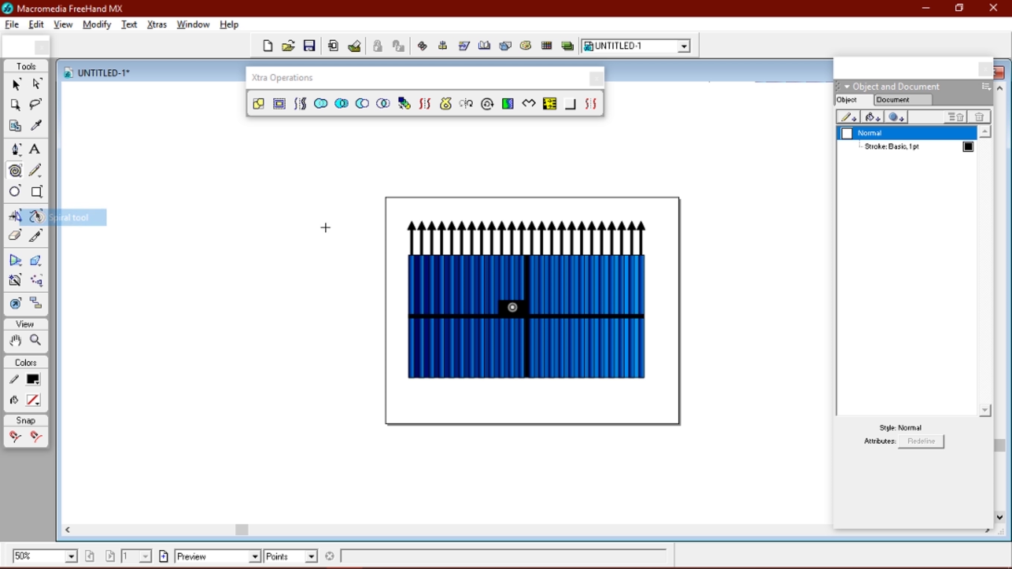
{"action": "mouse_move", "coordinate": [299, 219]}
{"action": "left_mouse_down"}
{"action": "mouse_move", "coordinate": [316, 236]}
{"action": "mouse_move", "coordinate": [303, 199]}
{"action": "mouse_move", "coordinate": [312, 212]}
{"action": "left_mouse_up"}
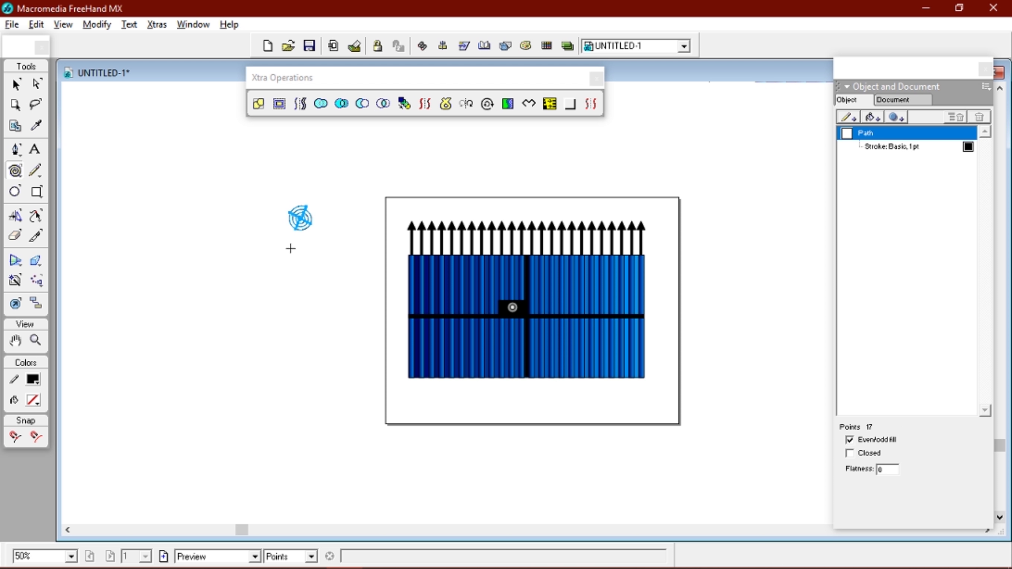
{"action": "key", "text": "Delete"}
Step: Set the Spiral tool to 3 rotations and draw a spiral about 67 by 75 points beside the page
{"action": "double_click", "coordinate": [15, 171]}
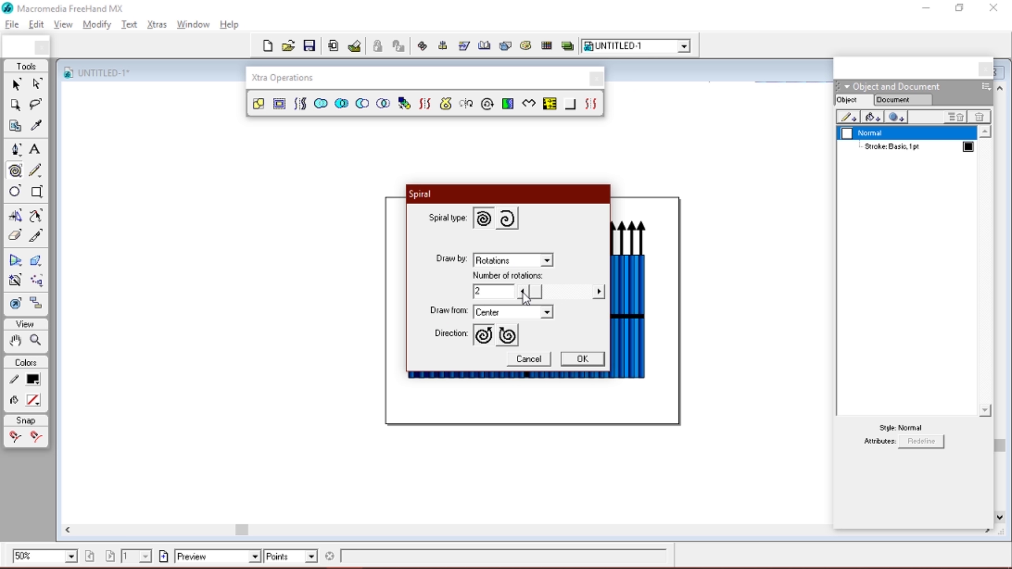
{"action": "left_click", "coordinate": [596, 292]}
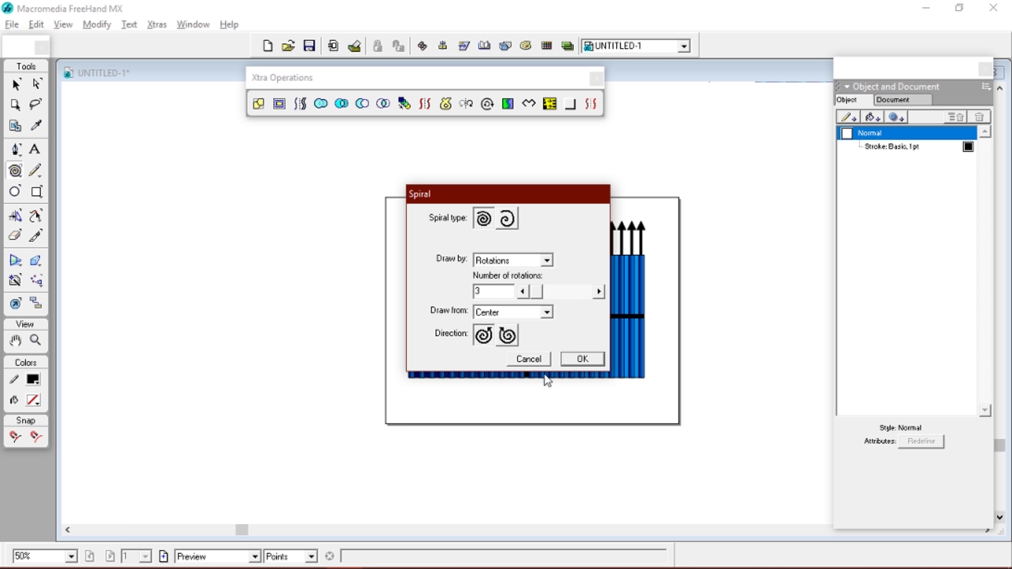
{"action": "left_click", "coordinate": [581, 359]}
{"action": "left_click_drag", "start_coordinate": [312, 217], "coordinate": [322, 208]}
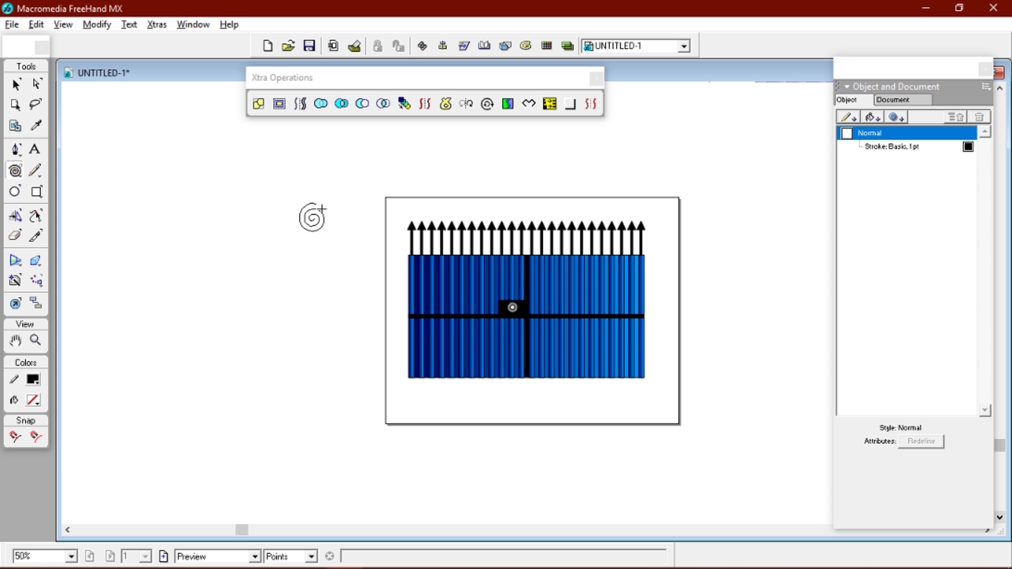
Step: Colour the spiral's stroke red and move the spiral closer to the page
{"action": "left_click", "coordinate": [38, 385]}
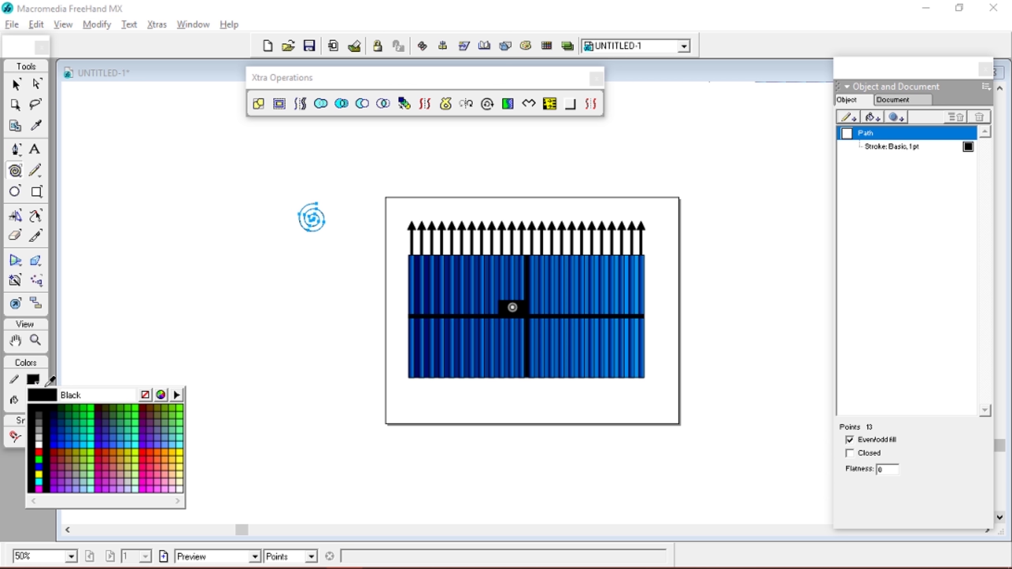
{"action": "left_click", "coordinate": [46, 446]}
{"action": "key", "text": "v"}
{"action": "left_click_drag", "start_coordinate": [319, 219], "coordinate": [363, 225]}
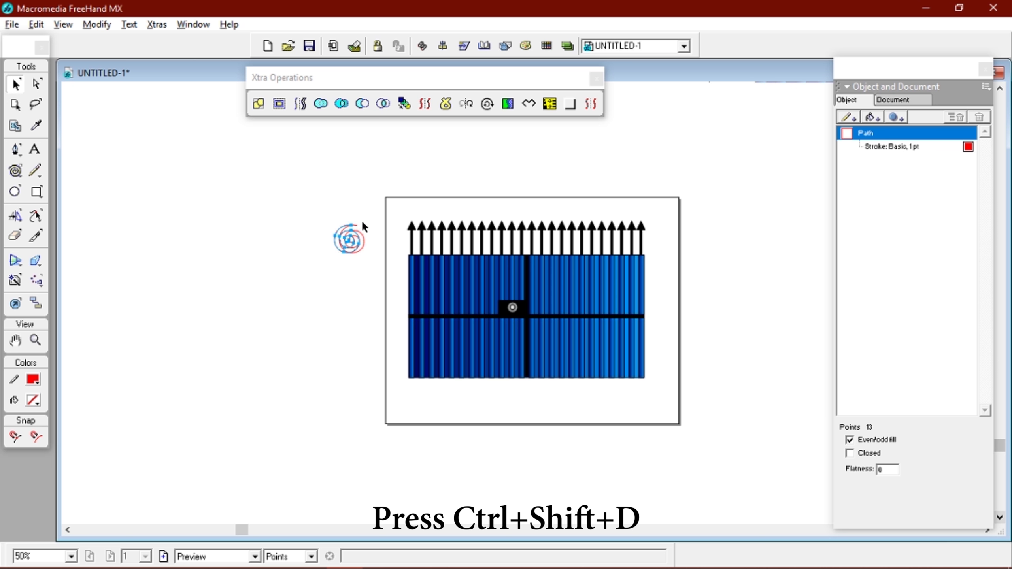
Step: Clone the red spiral, shift the copy to the left and mirror it horizontally with the Reflect tool
{"action": "key", "text": "shift+Left"}
{"action": "key", "text": "shift+Left"}
{"action": "key", "text": "shift+Left"}
{"action": "key", "text": "shift+Left"}
{"action": "left_click", "coordinate": [14, 218]}
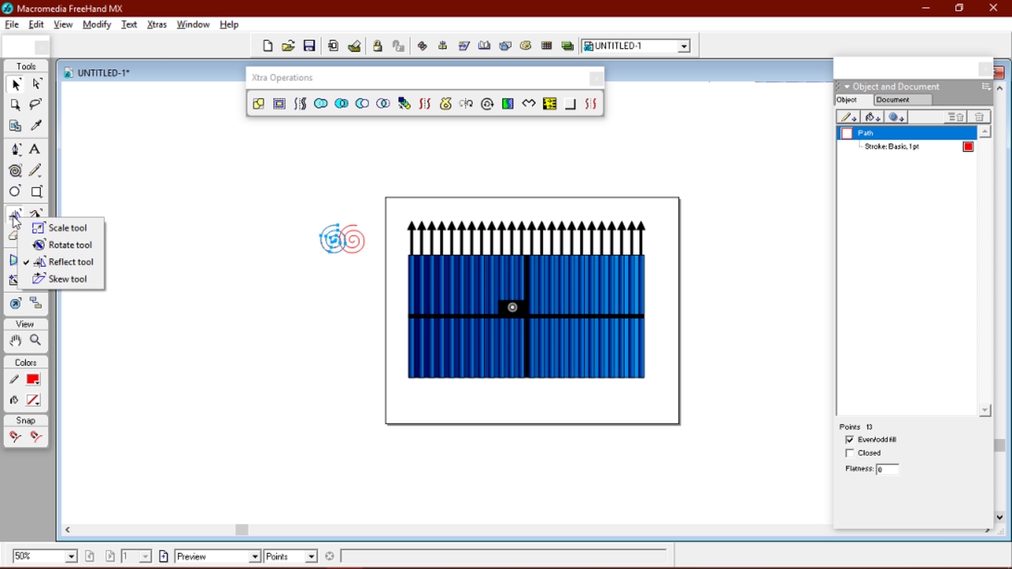
{"action": "left_click", "coordinate": [40, 262]}
{"action": "left_click", "coordinate": [344, 238]}
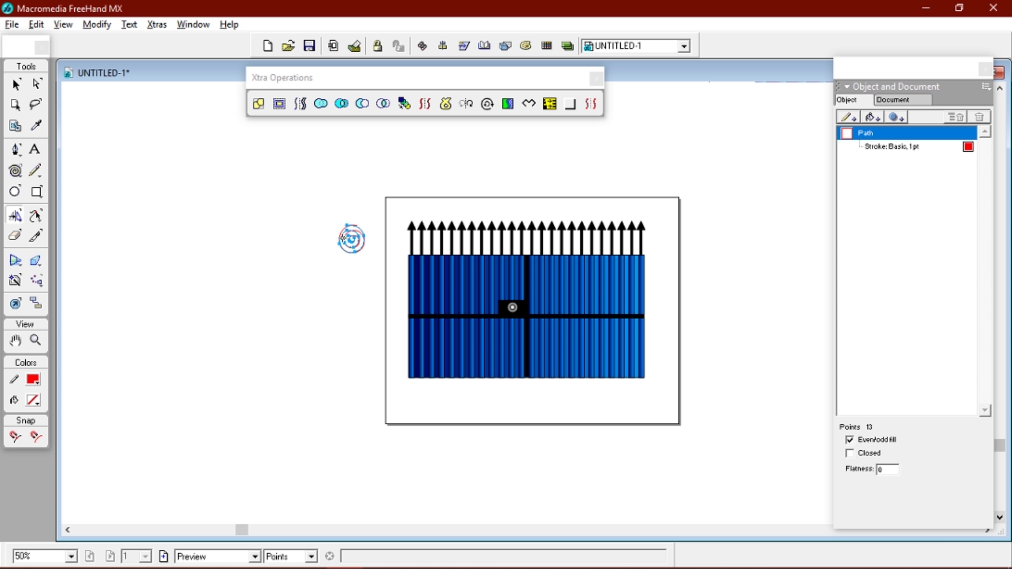
Step: Nudge the mirrored spiral left until the two spirals sit side by side, just touching
{"action": "key", "text": "shift+Left"}
{"action": "key", "text": "shift+Left"}
{"action": "key", "text": "shift+Left"}
{"action": "key", "text": "shift+Left"}
{"action": "key", "text": "shift+Left"}
{"action": "key", "text": "shift+Left"}
{"action": "key", "text": "shift+Left"}
{"action": "key", "text": "shift+Left"}
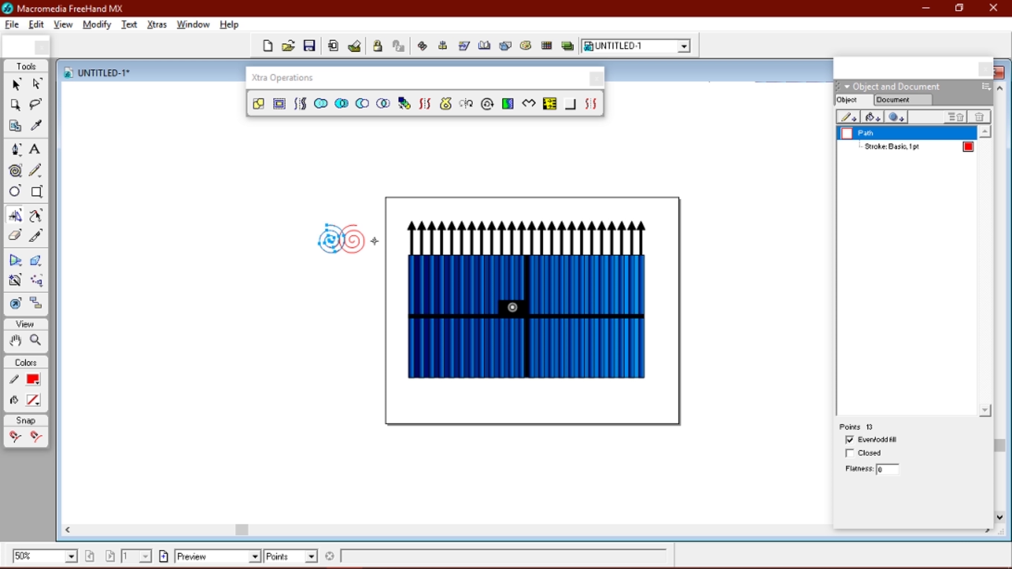
{"action": "key", "text": "shift+Left"}
{"action": "key", "text": "shift+Left"}
{"action": "key", "text": "shift+Left"}
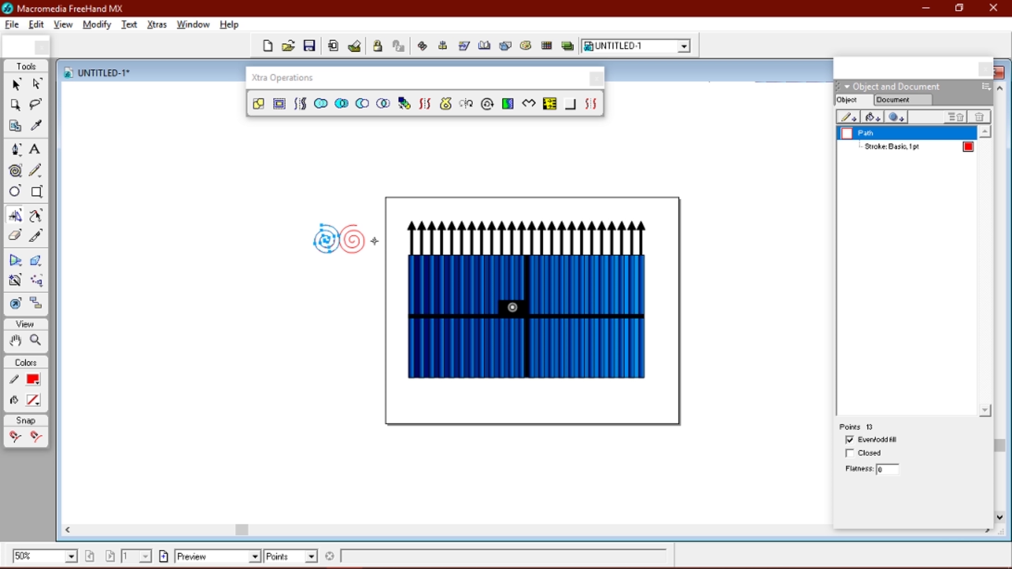
Step: Select both red spirals and group them into a pair
{"action": "left_click", "coordinate": [16, 84]}
{"action": "left_click", "coordinate": [291, 169]}
{"action": "left_click_drag", "start_coordinate": [290, 210], "coordinate": [376, 261]}
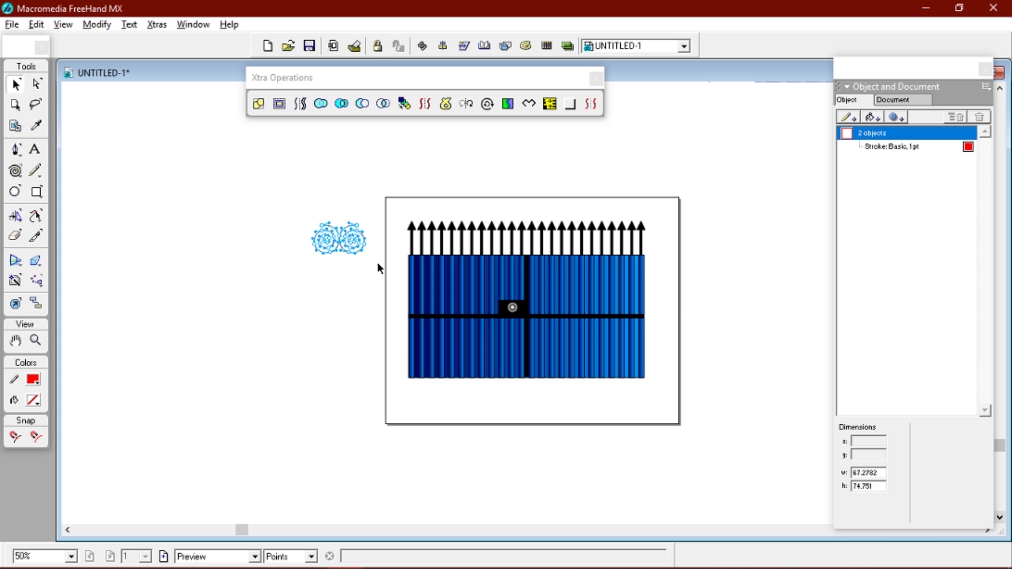
{"action": "key", "text": "ctrl+g"}
Step: Clone the spiral pair above the original and flip the copy vertically with the Reflect tool
{"action": "key", "text": "ctrl+shift+d"}
{"action": "key", "text": "ctrl+shift+d"}
{"action": "key", "text": "ctrl+shift+d"}
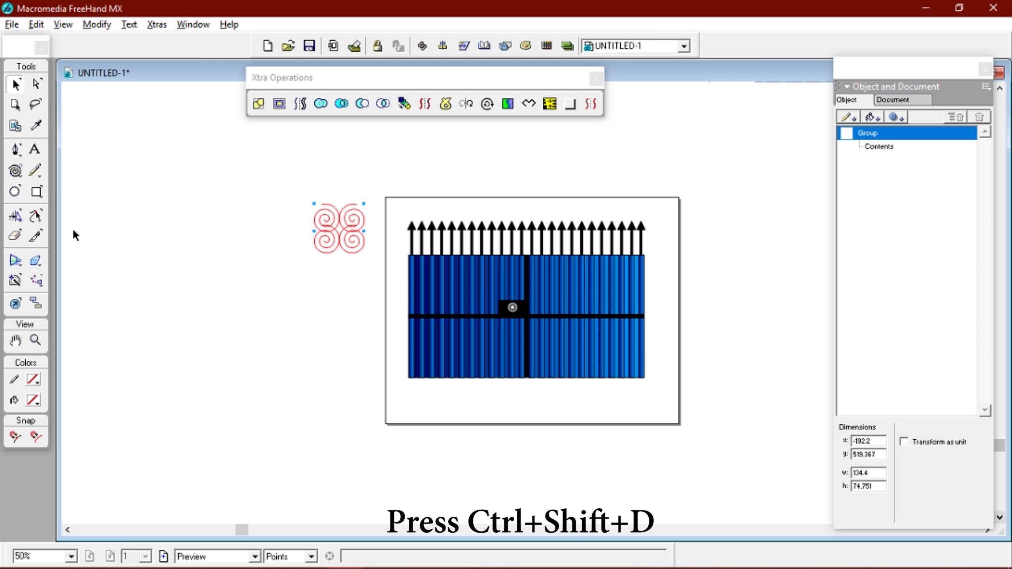
{"action": "left_click", "coordinate": [12, 218]}
{"action": "left_click_drag", "start_coordinate": [344, 221], "coordinate": [344, 165]}
{"action": "left_click", "coordinate": [17, 85]}
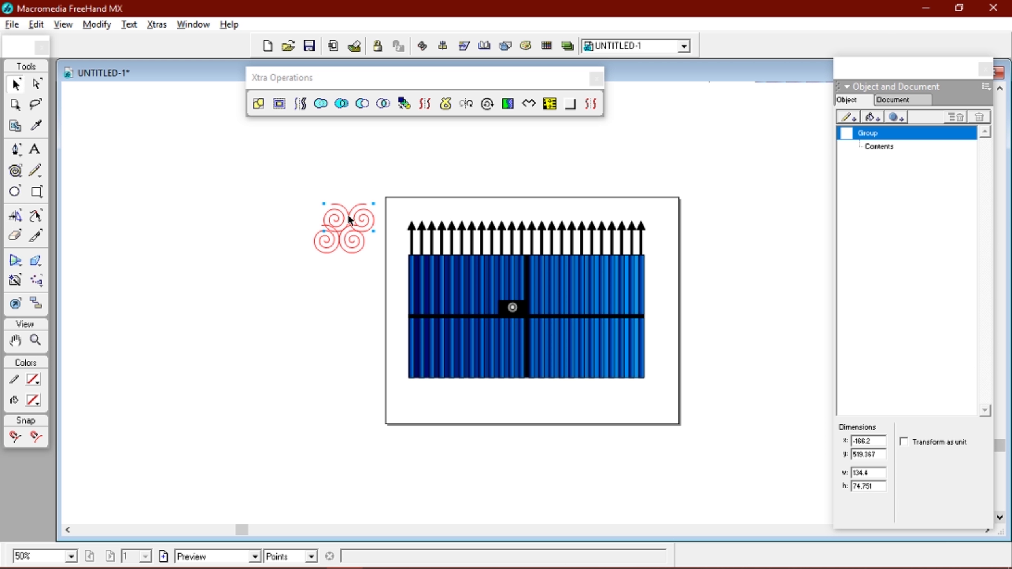
Step: Move the flipped pair so it lines up directly above the original spiral pair
{"action": "double_click", "coordinate": [348, 211]}
{"action": "left_click_drag", "start_coordinate": [396, 246], "coordinate": [351, 211]}
{"action": "key", "text": "Left"}
{"action": "key", "text": "Left"}
{"action": "key", "text": "Down"}
{"action": "key", "text": "Left"}
Step: Try to group the upper and lower spiral pairs
{"action": "key", "text": "v"}
{"action": "left_click_drag", "start_coordinate": [283, 171], "coordinate": [380, 274]}
{"action": "right_click", "coordinate": [343, 204]}
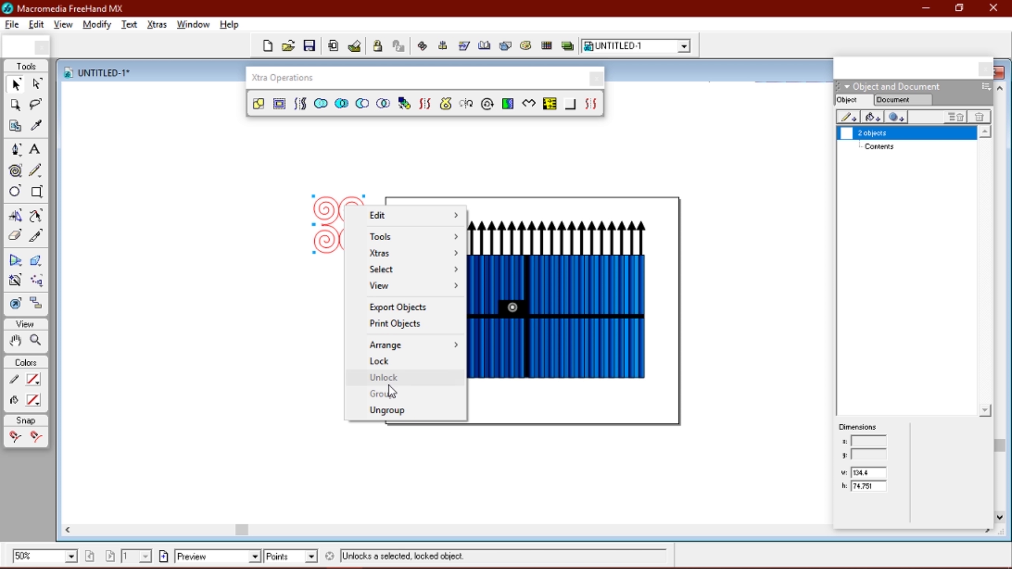
{"action": "left_click", "coordinate": [334, 293]}
{"action": "left_click", "coordinate": [343, 212]}
{"action": "left_click", "coordinate": [345, 244], "text": "shift"}
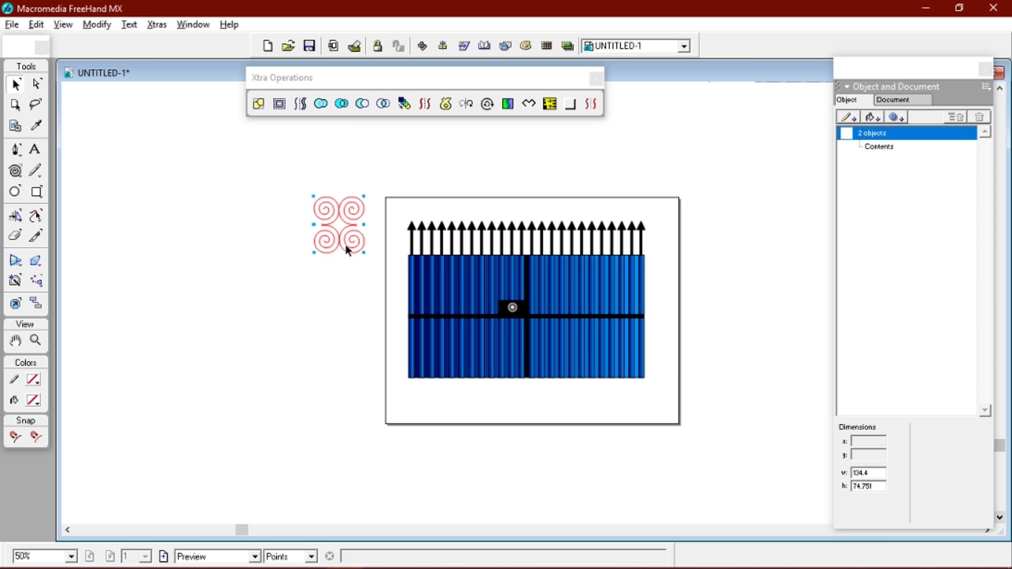
{"action": "right_click", "coordinate": [345, 244]}
{"action": "left_click", "coordinate": [335, 279]}
Step: Ungroup the lower spiral pair and group all four spirals into one ornament
{"action": "left_click_drag", "start_coordinate": [290, 201], "coordinate": [389, 289]}
{"action": "right_click", "coordinate": [331, 232]}
{"action": "left_click", "coordinate": [361, 437]}
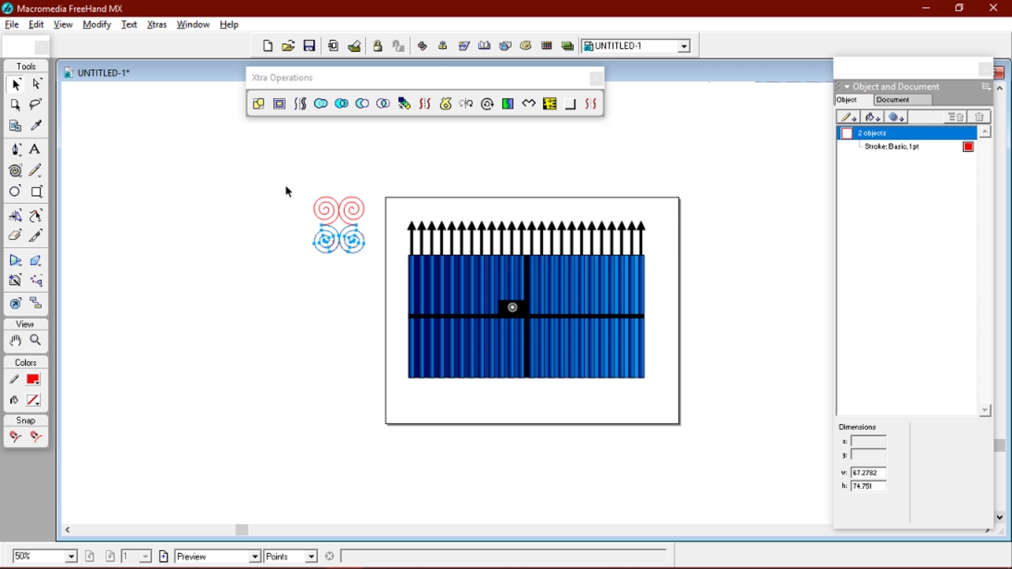
{"action": "left_click_drag", "start_coordinate": [284, 184], "coordinate": [388, 276]}
{"action": "right_click", "coordinate": [342, 215]}
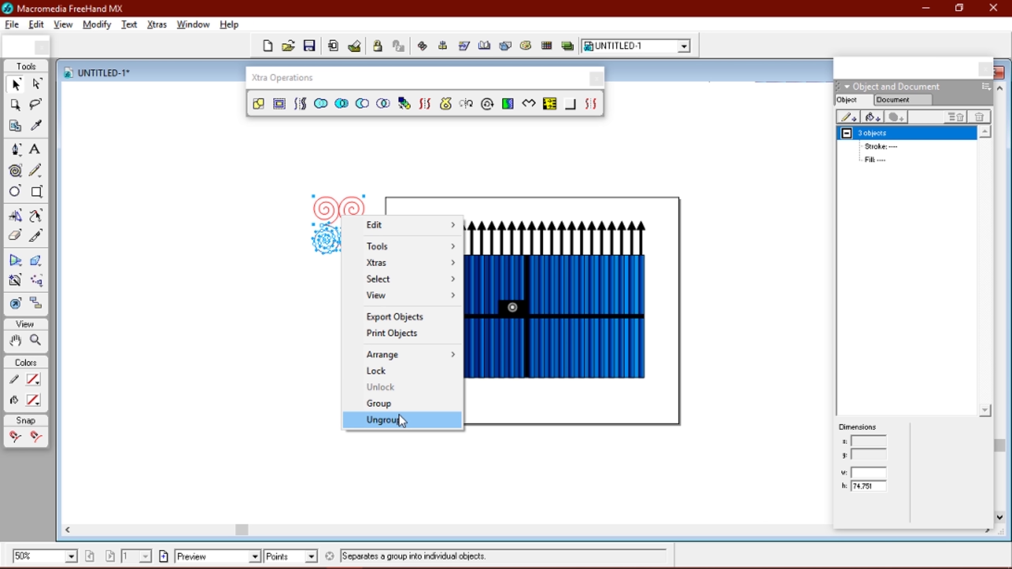
{"action": "left_click", "coordinate": [379, 403]}
Step: Scale the four-spiral ornament down to about 108 by 120 points and place it on the gate's upper-left panel
{"action": "left_click_drag", "start_coordinate": [355, 230], "coordinate": [338, 281]}
{"action": "double_click", "coordinate": [319, 257]}
{"action": "left_click_drag", "start_coordinate": [316, 239], "coordinate": [462, 278]}
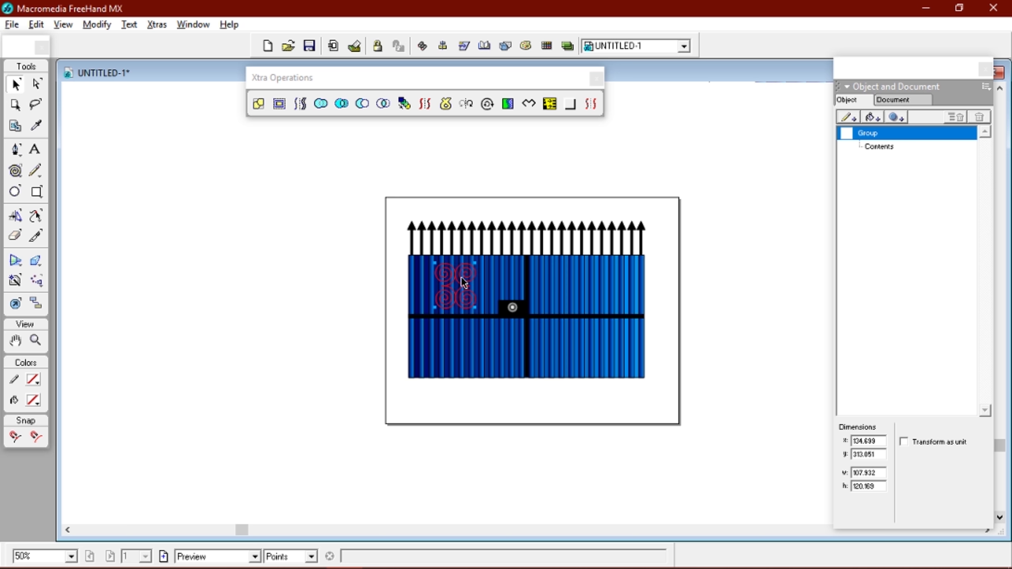
Step: Clone the ornament and mirror the copy across the vertical bar onto the gate's upper-right panel
{"action": "key", "text": "ctrl+shift+d"}
{"action": "key", "text": "ctrl+z"}
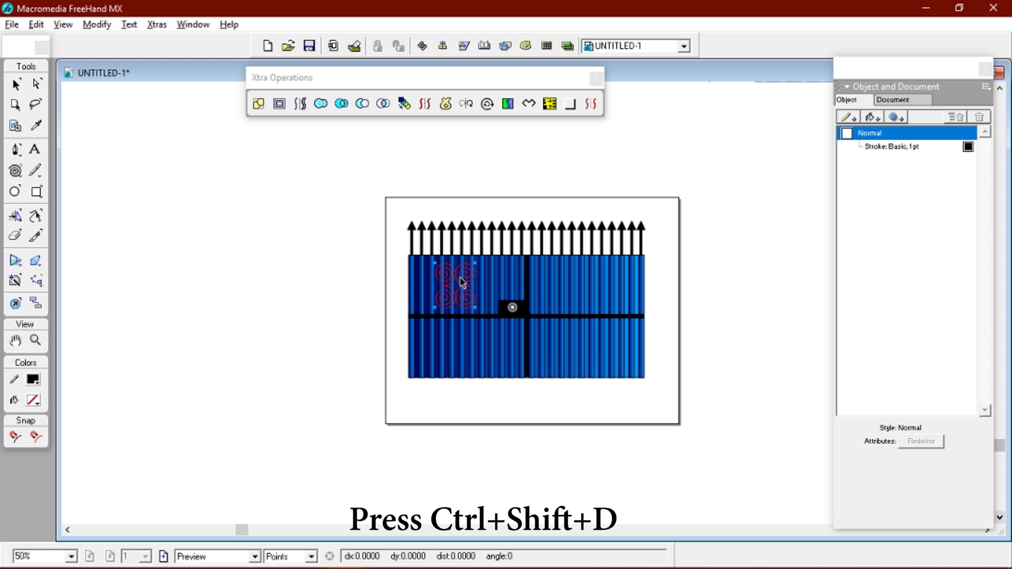
{"action": "left_click", "coordinate": [15, 216]}
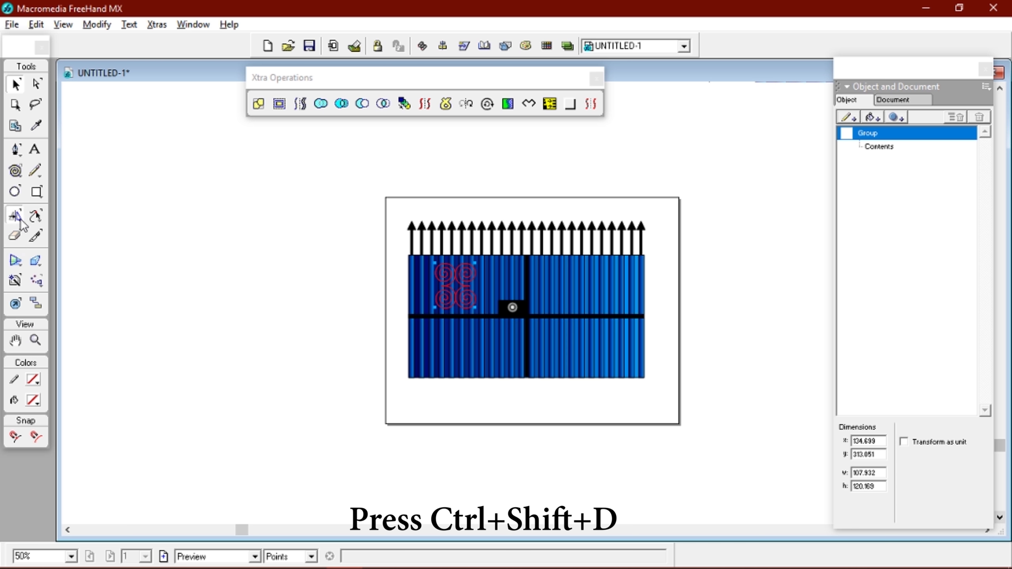
{"action": "left_click", "coordinate": [526, 308]}
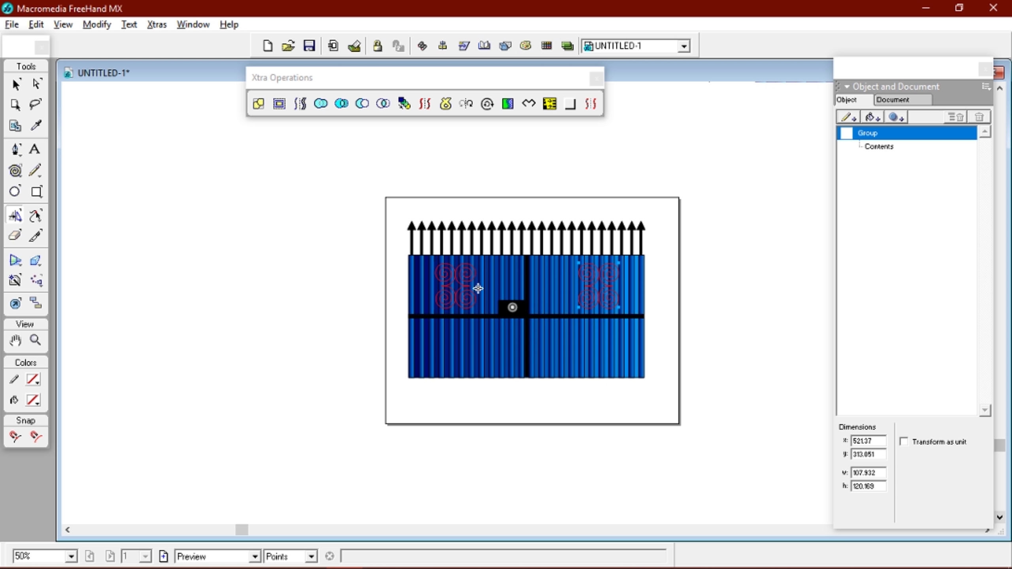
{"action": "left_click", "coordinate": [327, 218]}
Step: Select both upper ornaments, clone them and mirror the copies across the horizontal bar onto the lower panels
{"action": "left_click", "coordinate": [14, 85]}
{"action": "left_click", "coordinate": [312, 206]}
{"action": "left_click", "coordinate": [596, 302]}
{"action": "left_click", "coordinate": [467, 286], "text": "shift"}
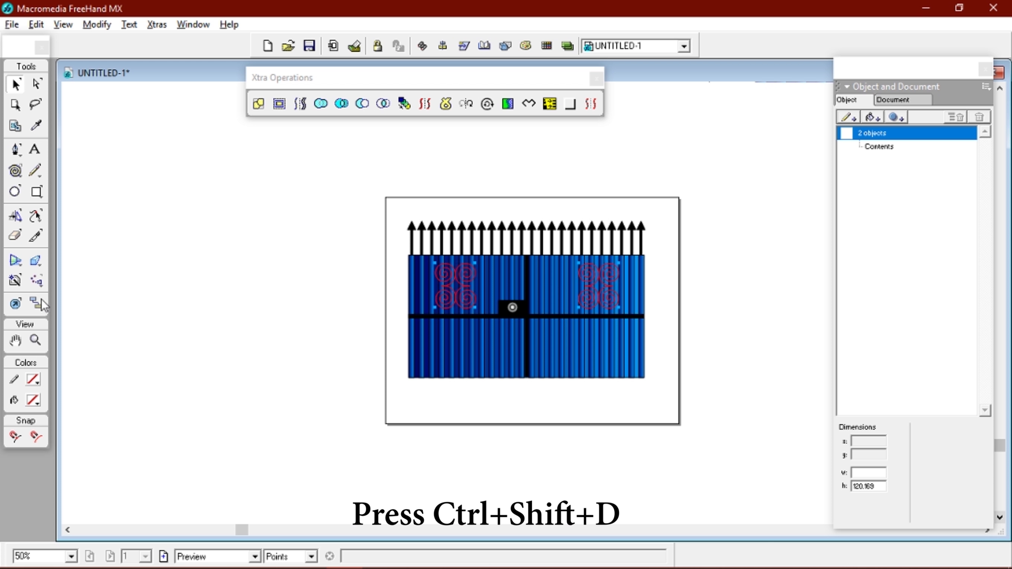
{"action": "left_click", "coordinate": [15, 216]}
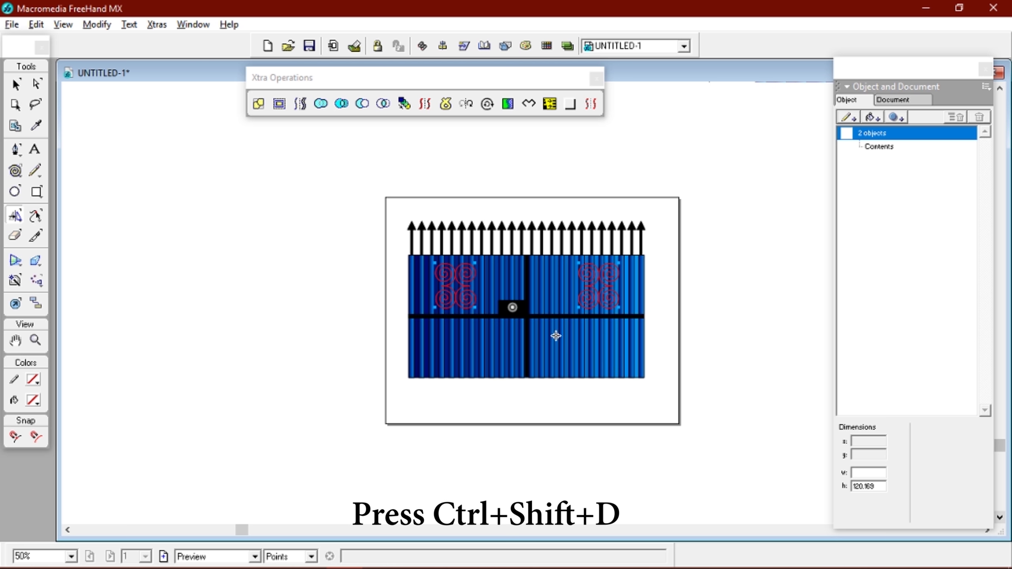
{"action": "left_click_drag", "start_coordinate": [527, 316], "coordinate": [537, 316]}
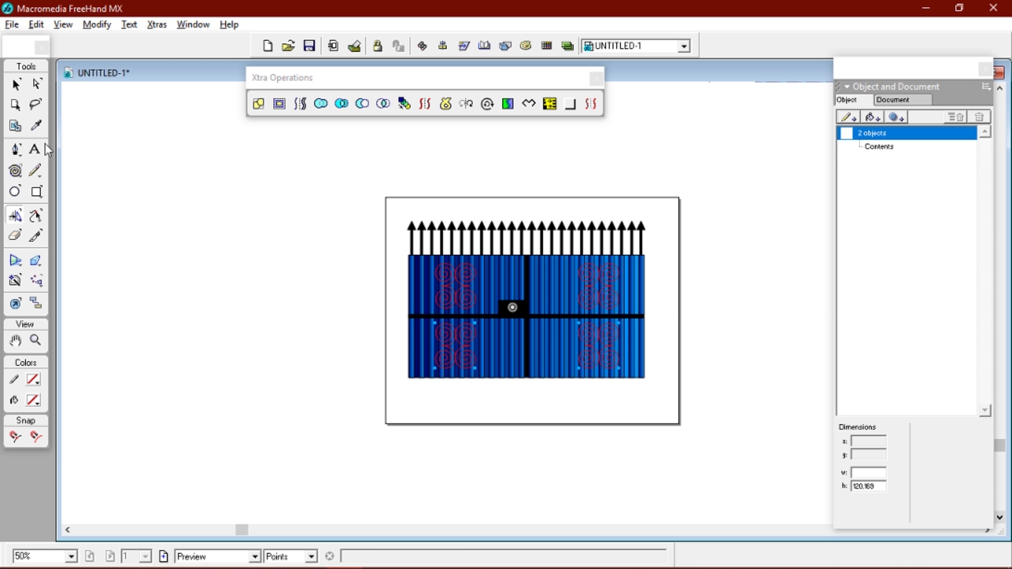
Step: Try to group the gate with its four spiral ornaments, and undo the trial move of the gate
{"action": "left_click", "coordinate": [21, 81]}
{"action": "left_click", "coordinate": [255, 199]}
{"action": "left_click_drag", "start_coordinate": [386, 193], "coordinate": [669, 419]}
{"action": "right_click", "coordinate": [586, 299]}
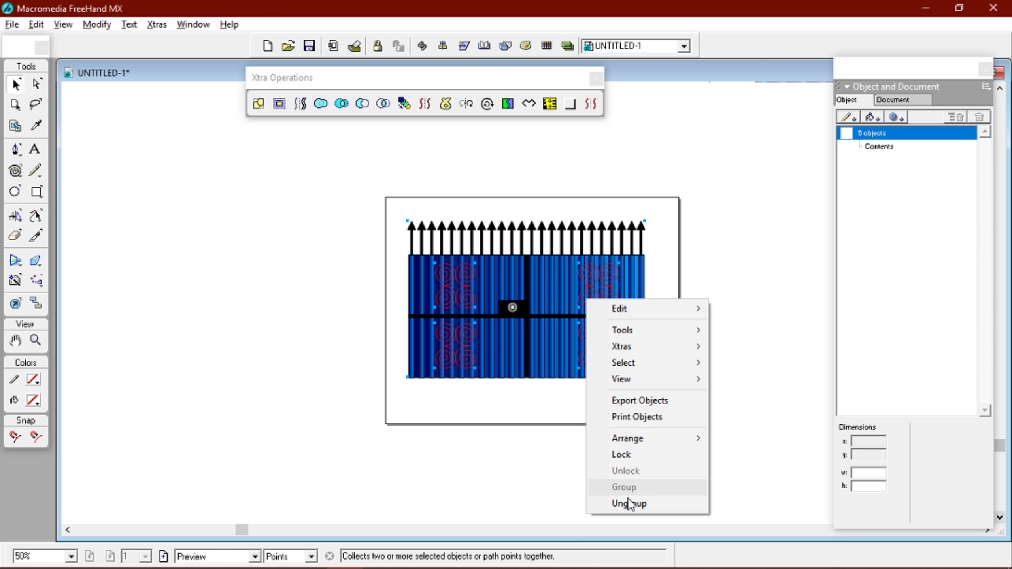
{"action": "left_click", "coordinate": [551, 435]}
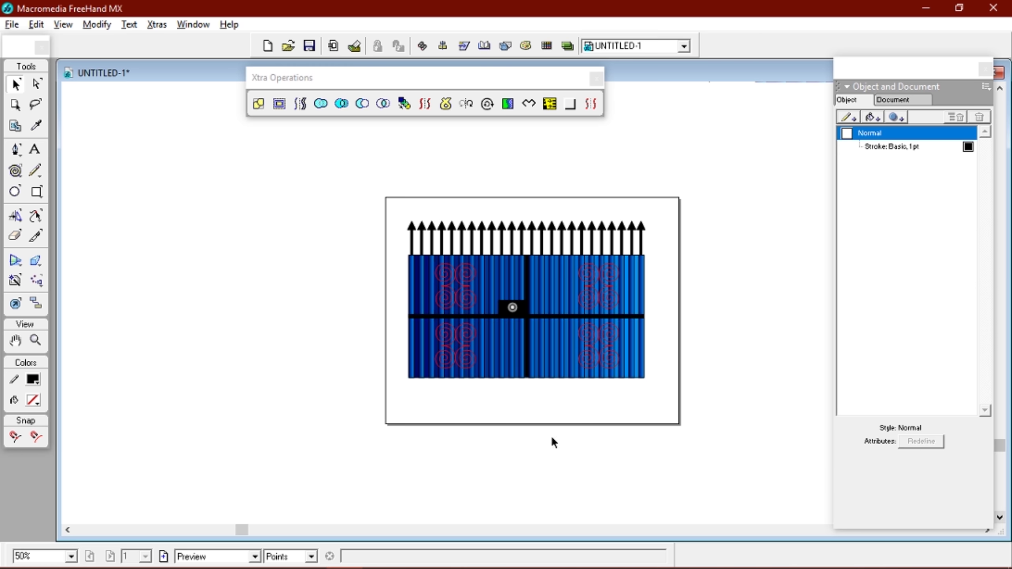
{"action": "left_click_drag", "start_coordinate": [537, 342], "coordinate": [483, 340]}
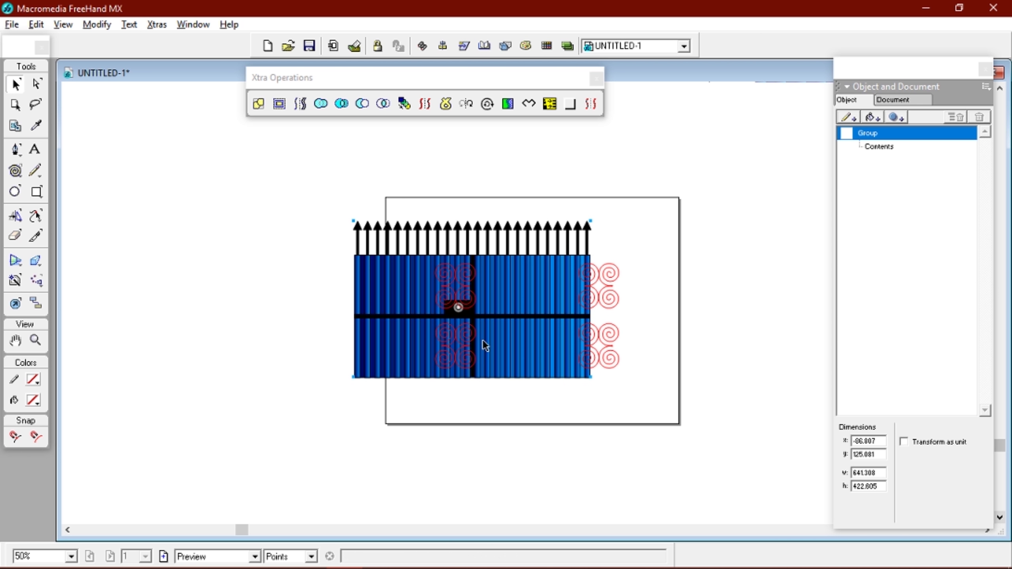
{"action": "key", "text": "ctrl+z"}
Step: Try to group the four spiral ornaments on the gate
{"action": "left_click", "coordinate": [395, 211]}
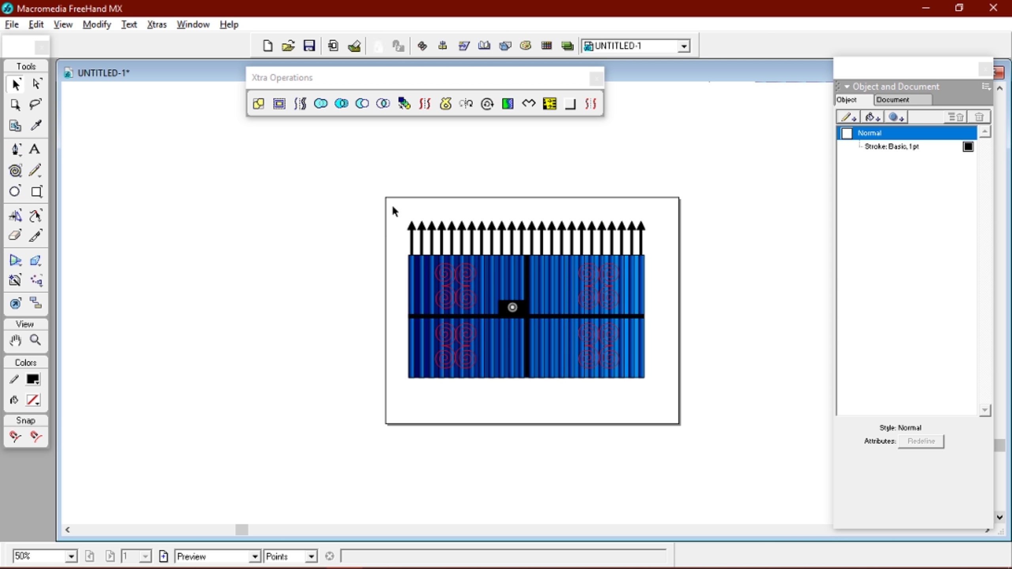
{"action": "left_click", "coordinate": [610, 301], "text": "shift"}
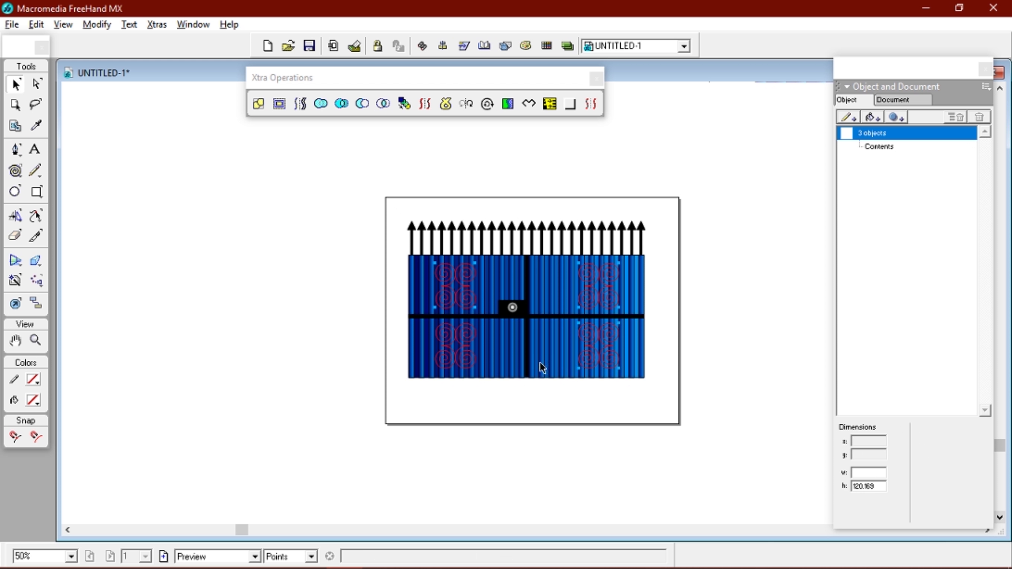
{"action": "right_click", "coordinate": [529, 338]}
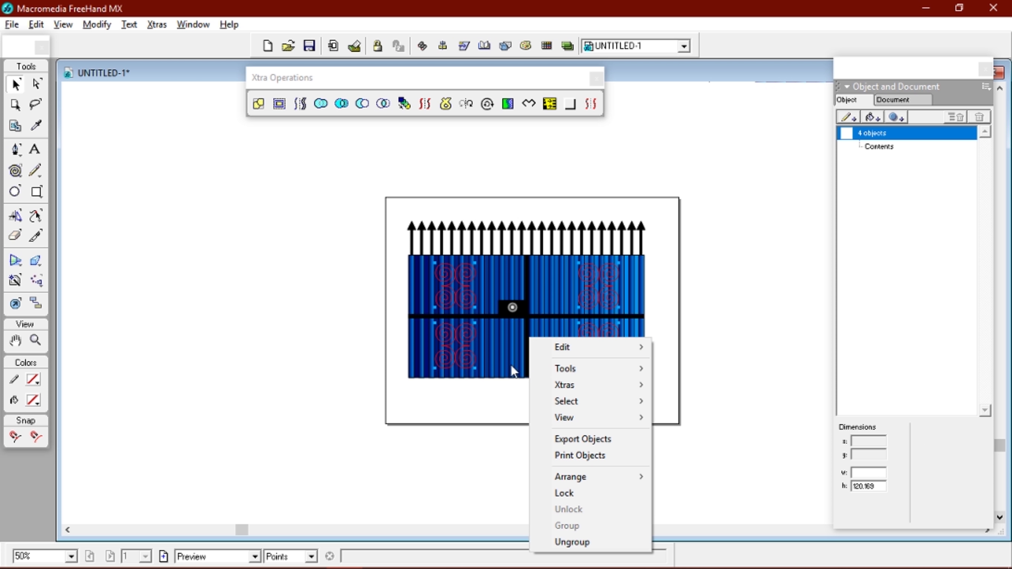
{"action": "left_click", "coordinate": [586, 341]}
Step: Ungroup the spiral ornaments on the gate's upper-left, upper-right and lower-right panels
{"action": "left_click", "coordinate": [584, 335]}
{"action": "left_click", "coordinate": [587, 308], "text": "shift"}
{"action": "left_click", "coordinate": [461, 307], "text": "shift"}
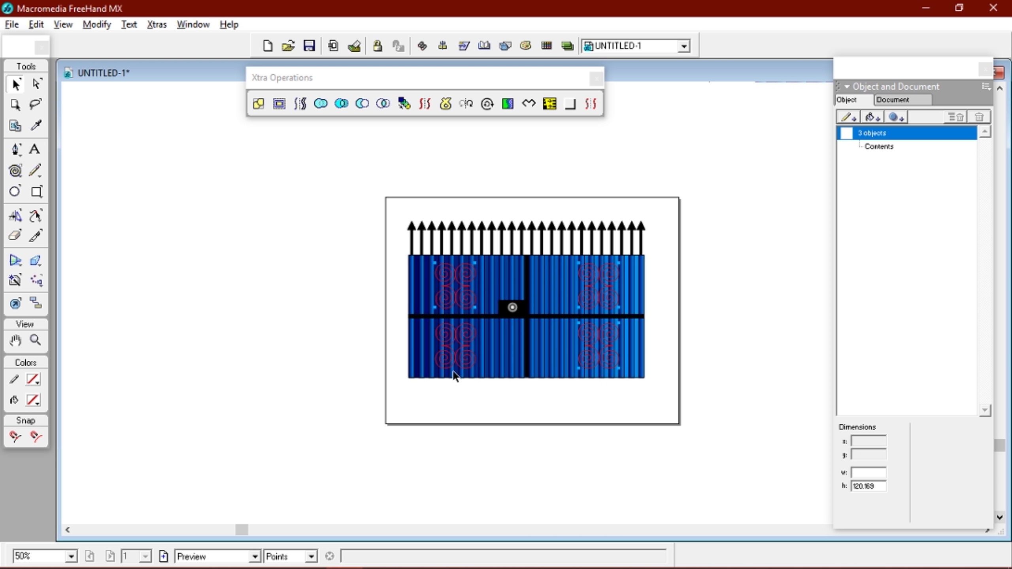
{"action": "left_click", "coordinate": [460, 358], "text": "shift"}
{"action": "right_click", "coordinate": [461, 357]}
{"action": "left_click", "coordinate": [466, 347]}
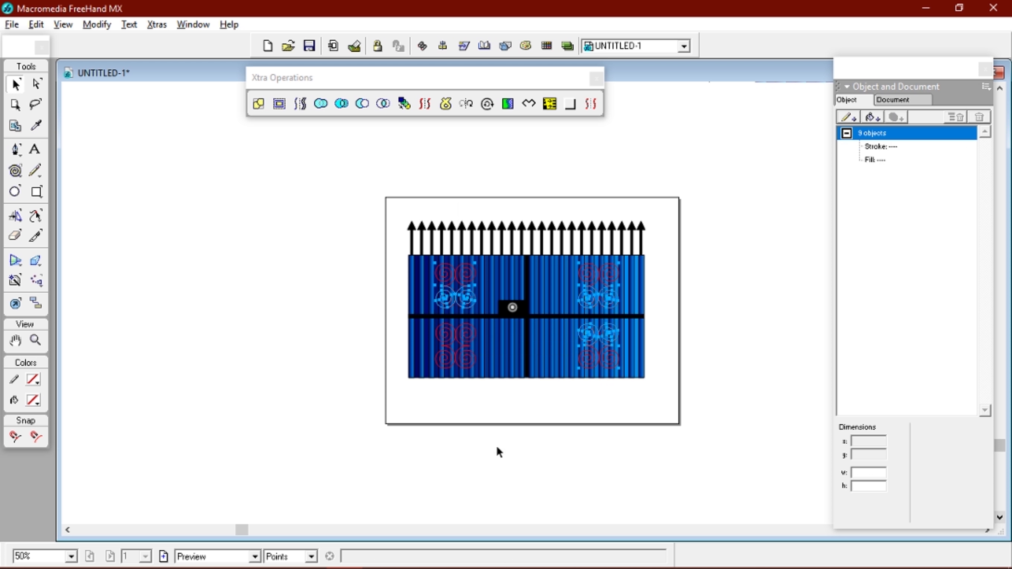
Step: Group the gate with all its spiral ornaments and move the group off the page to the upper left
{"action": "left_click", "coordinate": [497, 445]}
{"action": "left_click_drag", "start_coordinate": [390, 216], "coordinate": [700, 425]}
{"action": "right_click", "coordinate": [622, 332]}
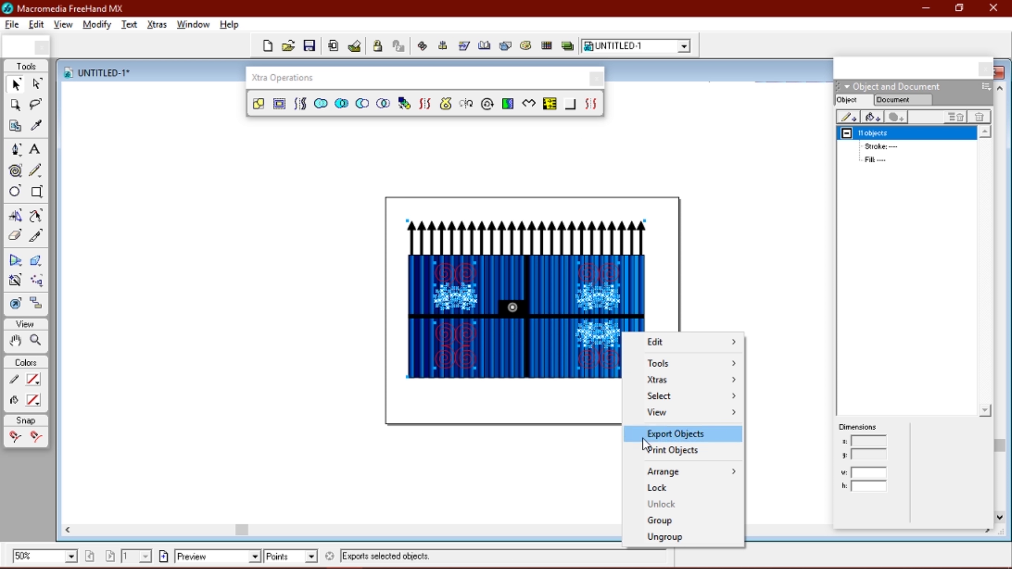
{"action": "left_click", "coordinate": [660, 520]}
{"action": "left_click_drag", "start_coordinate": [571, 345], "coordinate": [283, 251]}
{"action": "left_click", "coordinate": [477, 262]}
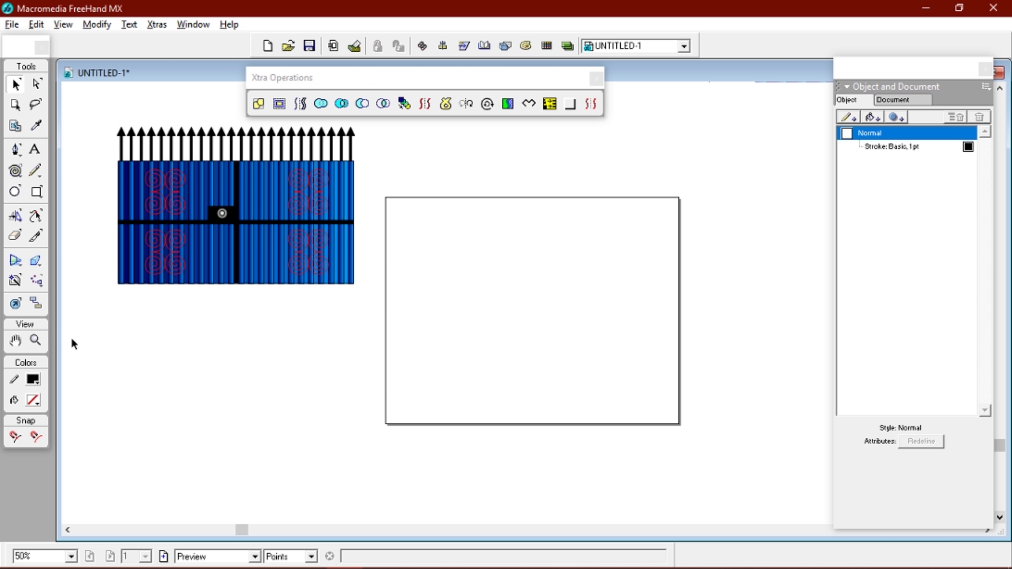
Step: Draw a small rectangle near the left side of the empty page and add a basic black fill
{"action": "left_click", "coordinate": [36, 192]}
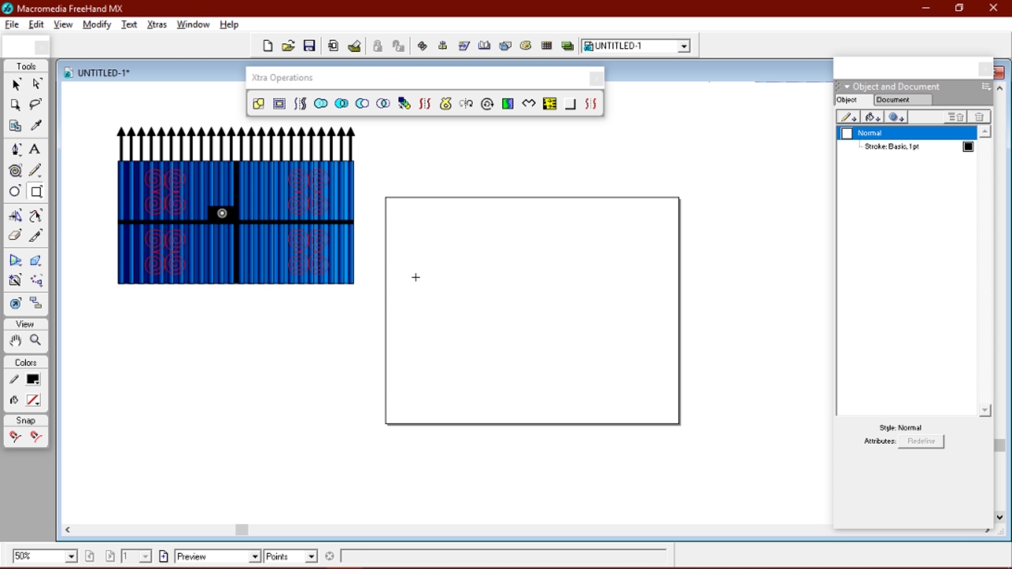
{"action": "left_click_drag", "start_coordinate": [409, 271], "coordinate": [435, 289]}
{"action": "left_click", "coordinate": [872, 118]}
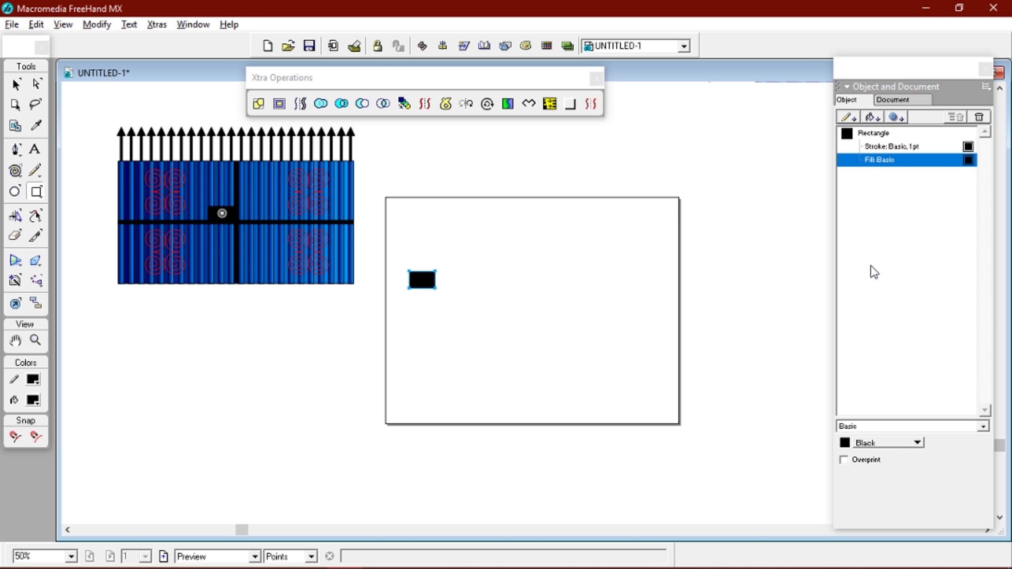
Step: Change the small rectangle's fill to a linear gradient running from dark red to brown
{"action": "left_click", "coordinate": [913, 426]}
{"action": "left_click", "coordinate": [897, 455]}
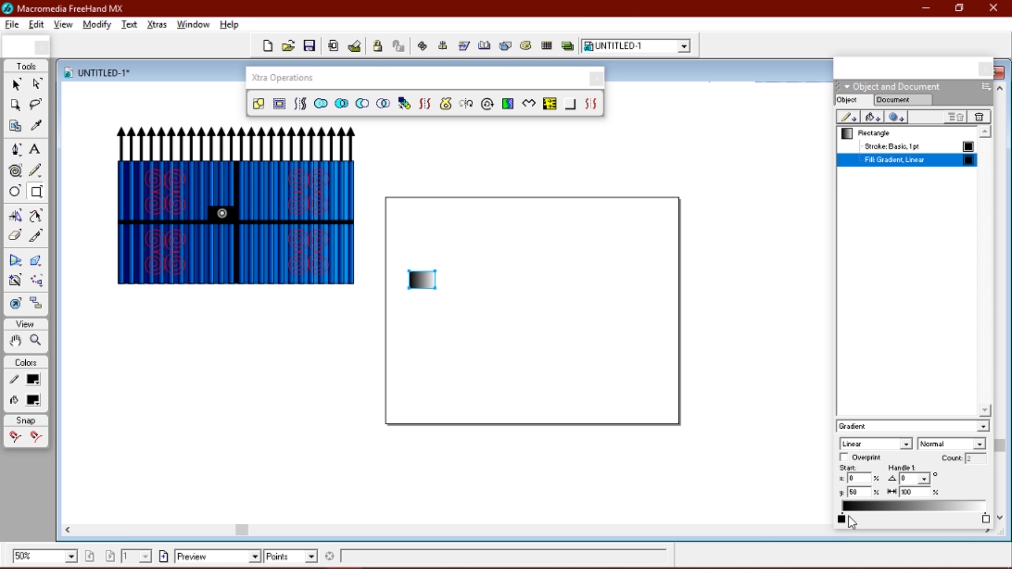
{"action": "left_click", "coordinate": [845, 521]}
{"action": "left_click", "coordinate": [865, 458]}
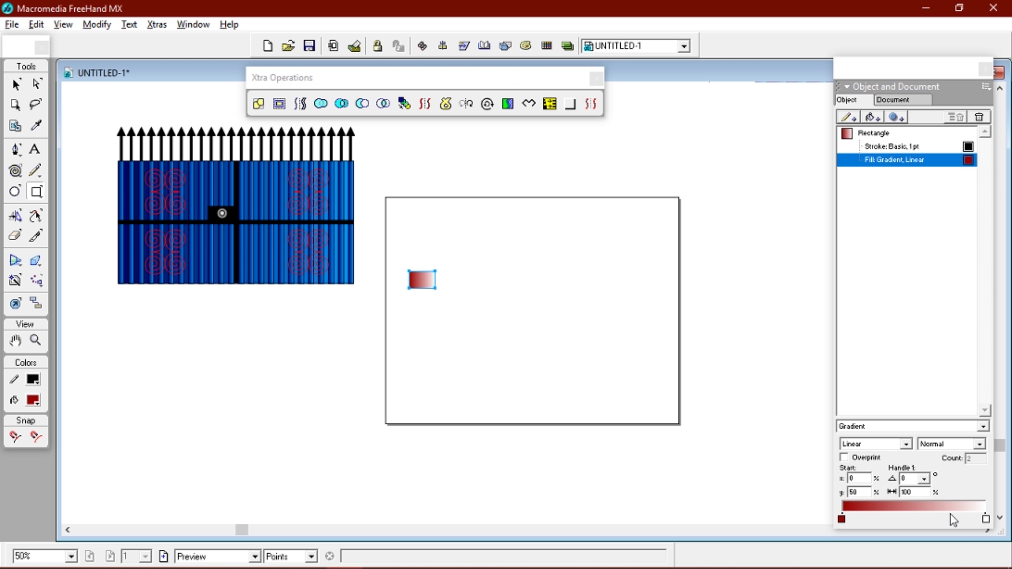
{"action": "left_click", "coordinate": [986, 520]}
{"action": "left_click", "coordinate": [855, 464]}
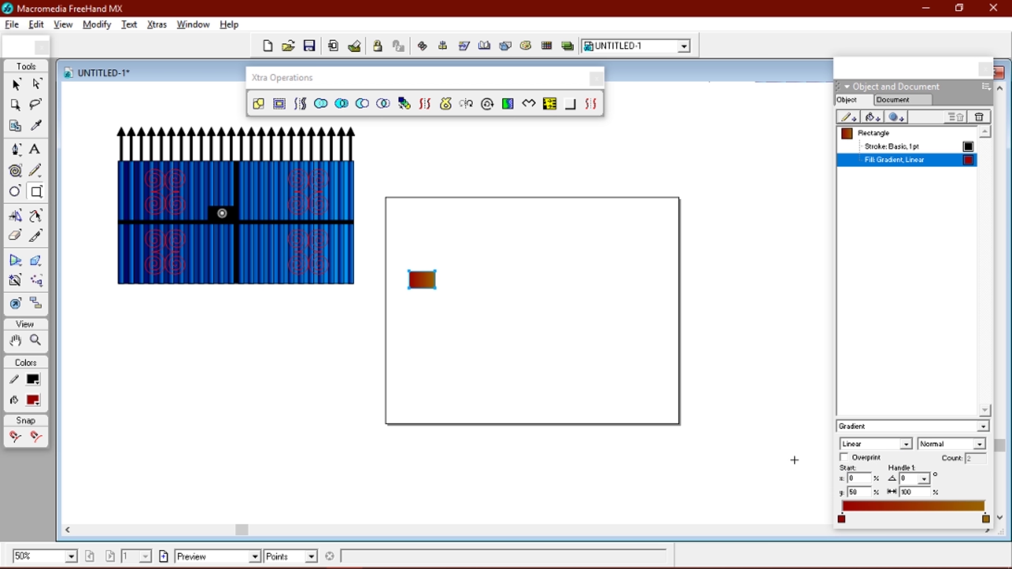
Step: Clone the gradient brick and place the copy directly against its right edge
{"action": "left_click", "coordinate": [14, 85]}
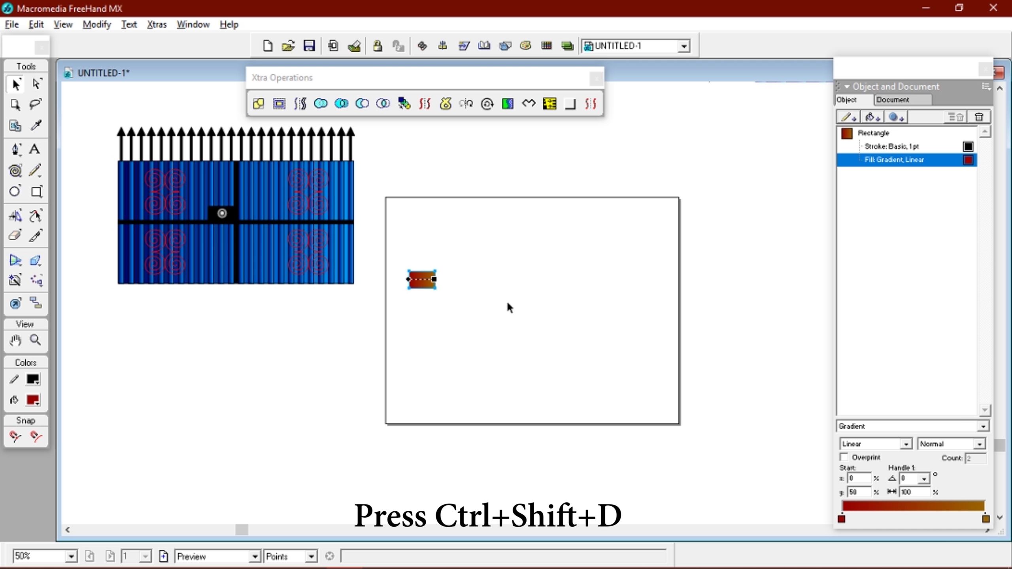
{"action": "left_click", "coordinate": [424, 283]}
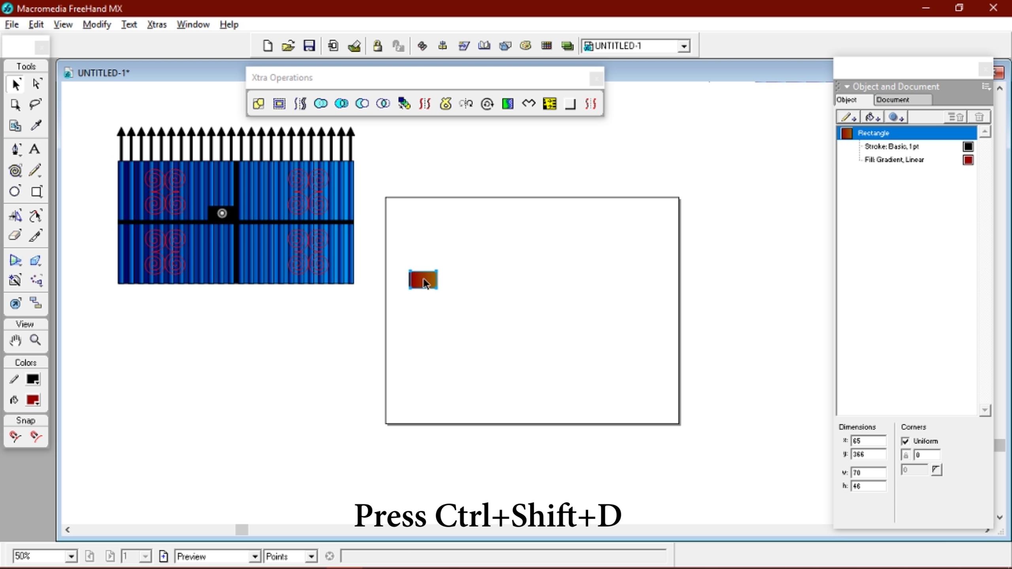
{"action": "key", "text": "ctrl+shift+d"}
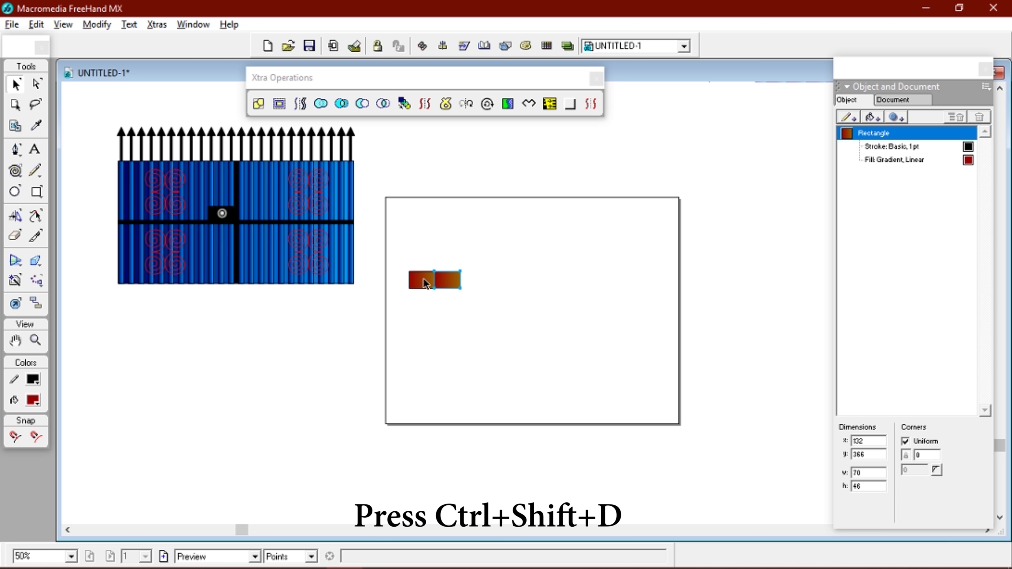
{"action": "key", "text": "Right"}
{"action": "key", "text": "Right"}
{"action": "key", "text": "Right"}
{"action": "key", "text": "Right"}
{"action": "key", "text": "Right"}
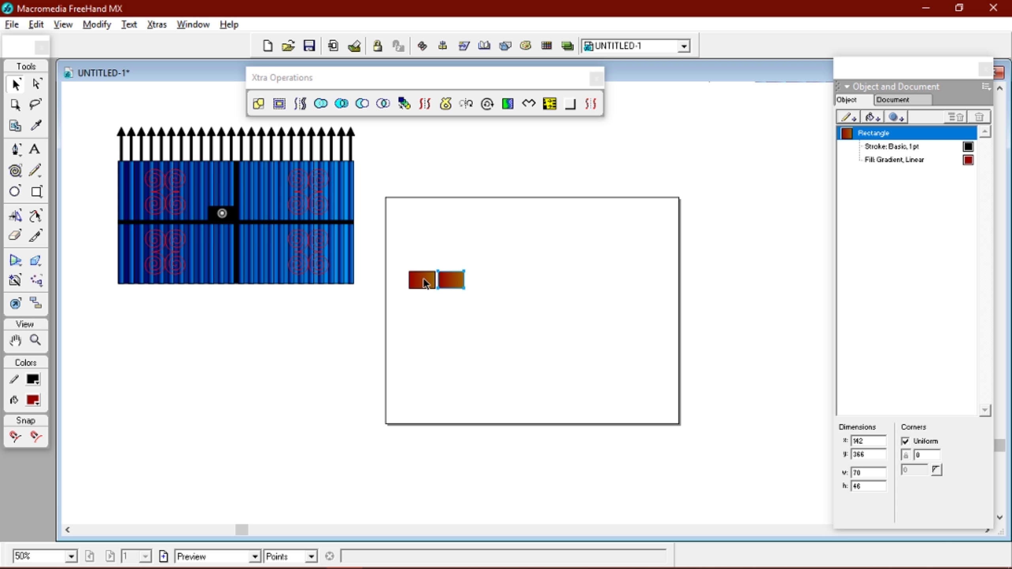
{"action": "key", "text": "Left"}
{"action": "key", "text": "Left"}
{"action": "key", "text": "Left"}
Step: Repeat the brick duplication to the right to build a horizontal row of eleven bricks
{"action": "key", "text": "ctrl+alt+d"}
{"action": "key", "text": "ctrl+alt+d"}
{"action": "key", "text": "ctrl+alt+d"}
{"action": "key", "text": "ctrl+alt+d"}
{"action": "key", "text": "ctrl+alt+d"}
{"action": "key", "text": "ctrl+alt+d"}
{"action": "key", "text": "ctrl+alt+d"}
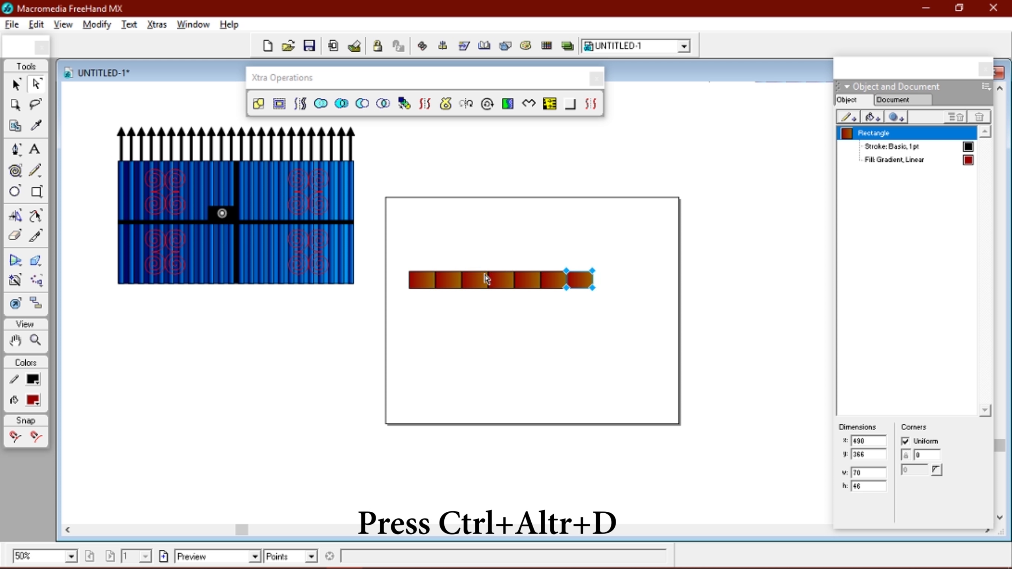
{"action": "key", "text": "ctrl+alt+d"}
{"action": "key", "text": "ctrl+alt+d"}
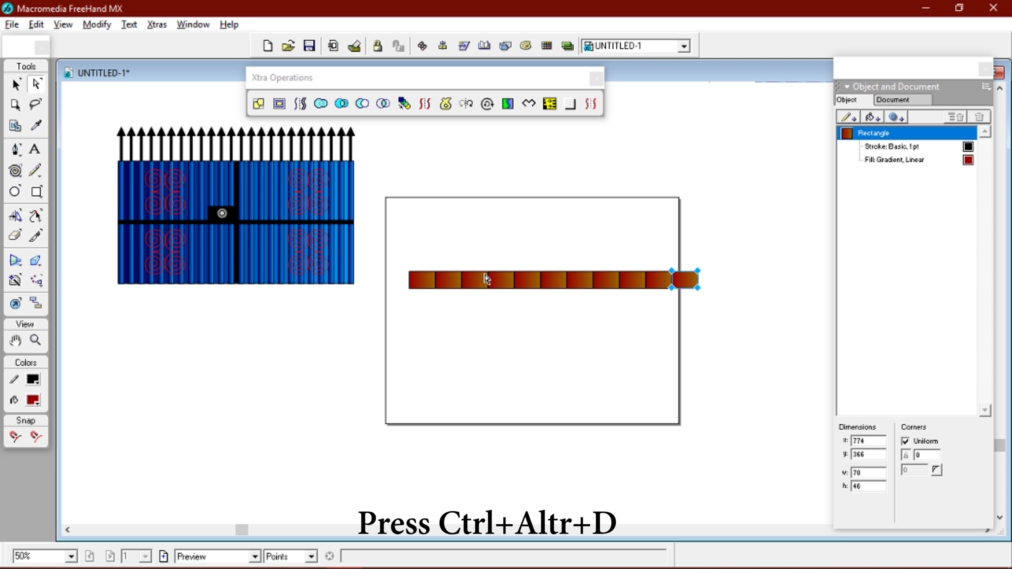
Step: Select the whole row of bricks and group it
{"action": "key", "text": "v"}
{"action": "left_click", "coordinate": [462, 256]}
{"action": "left_click_drag", "start_coordinate": [375, 255], "coordinate": [727, 312]}
{"action": "right_click", "coordinate": [673, 293]}
{"action": "left_click", "coordinate": [716, 525]}
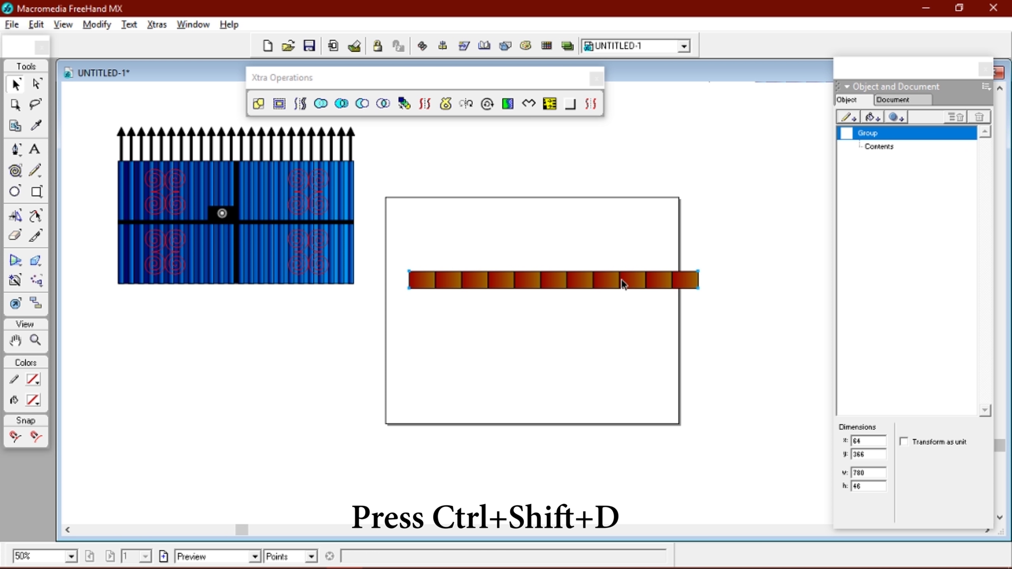
Step: Clone the grouped brick row and move the copy directly beneath the original row
{"action": "key", "text": "ctrl+shift+d"}
{"action": "key", "text": "Down"}
{"action": "key", "text": "Down"}
{"action": "key", "text": "Down"}
{"action": "key", "text": "Down"}
{"action": "key", "text": "Down"}
{"action": "key", "text": "Down"}
{"action": "key", "text": "Down"}
{"action": "key", "text": "Down"}
{"action": "key", "text": "Down"}
{"action": "key", "text": "Down"}
{"action": "key", "text": "Down"}
{"action": "key", "text": "Down"}
{"action": "key", "text": "Down"}
{"action": "key", "text": "Down"}
{"action": "key", "text": "Down"}
{"action": "key", "text": "Down"}
{"action": "key", "text": "Down"}
{"action": "key", "text": "Down"}
{"action": "key", "text": "Down"}
{"action": "key", "text": "Down"}
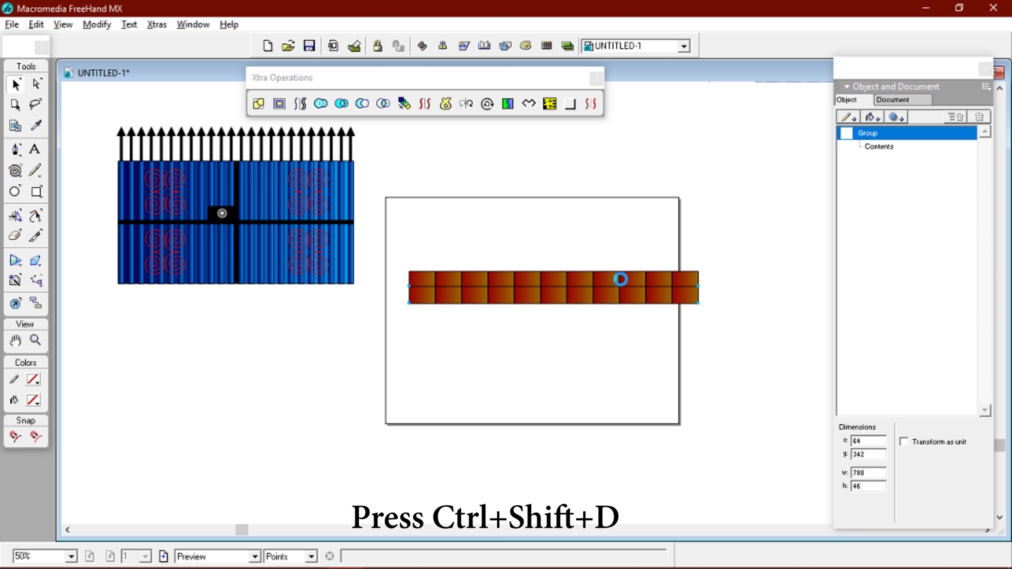
{"action": "key", "text": "ctrl+shift+d"}
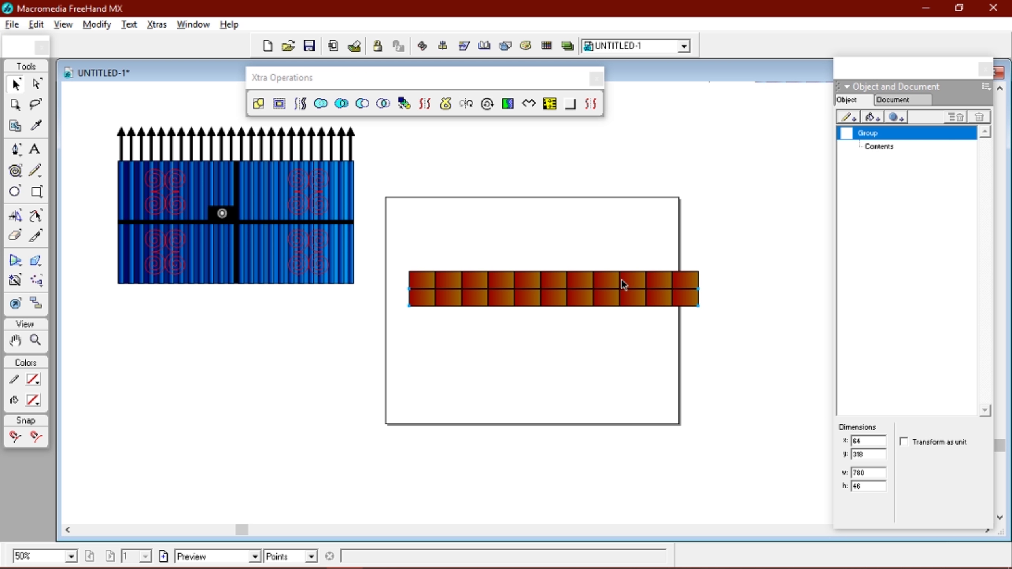
Step: Shift the lower brick row 20 points to the left to stagger its joints, and deselect it
{"action": "key", "text": "Left"}
{"action": "key", "text": "Left"}
{"action": "key", "text": "Left"}
{"action": "key", "text": "Left"}
{"action": "key", "text": "Left"}
{"action": "key", "text": "Left"}
{"action": "key", "text": "Left"}
{"action": "key", "text": "Left"}
{"action": "key", "text": "Left"}
{"action": "key", "text": "Left"}
{"action": "key", "text": "Left"}
{"action": "key", "text": "Left"}
{"action": "key", "text": "Left"}
{"action": "key", "text": "Left"}
{"action": "key", "text": "Left"}
{"action": "key", "text": "Left"}
{"action": "key", "text": "Left"}
{"action": "key", "text": "Left"}
{"action": "key", "text": "Left"}
{"action": "key", "text": "Left"}
{"action": "key", "text": "Tab"}
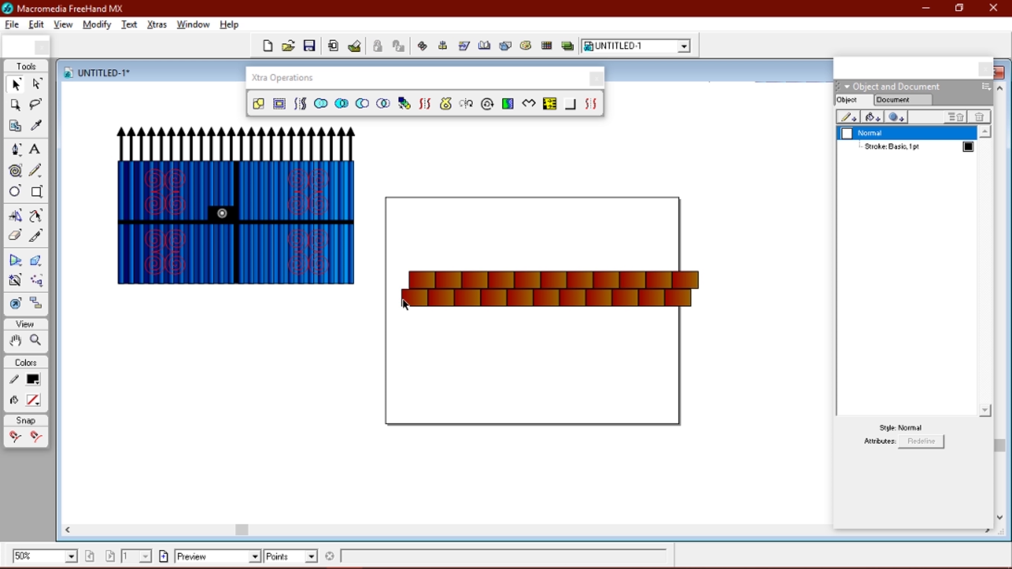
Step: Ungroup the two brick rows and group all their bricks as a single object
{"action": "left_click_drag", "start_coordinate": [421, 278], "coordinate": [719, 331]}
{"action": "right_click", "coordinate": [596, 279]}
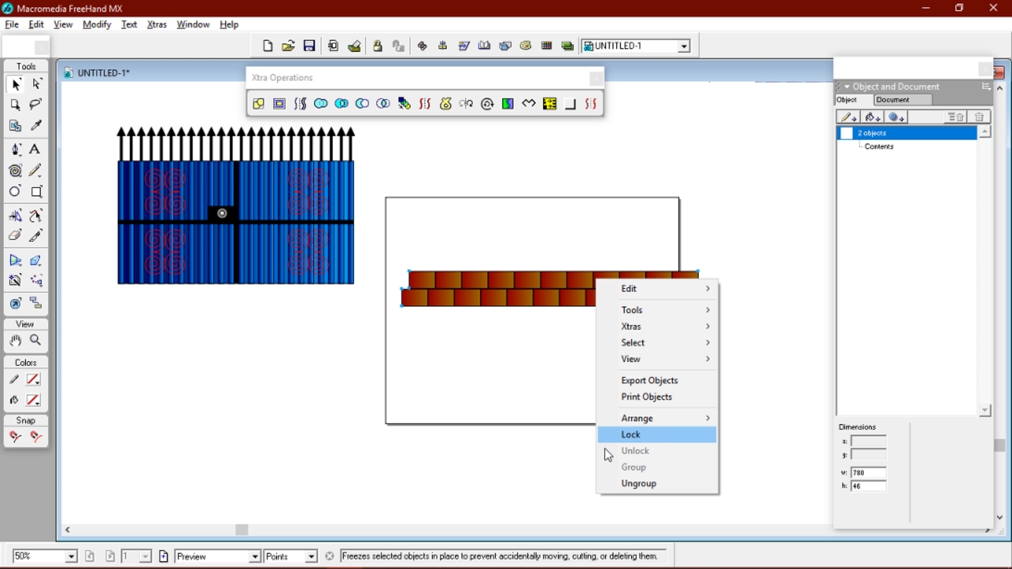
{"action": "left_click", "coordinate": [625, 488]}
{"action": "left_click", "coordinate": [545, 383]}
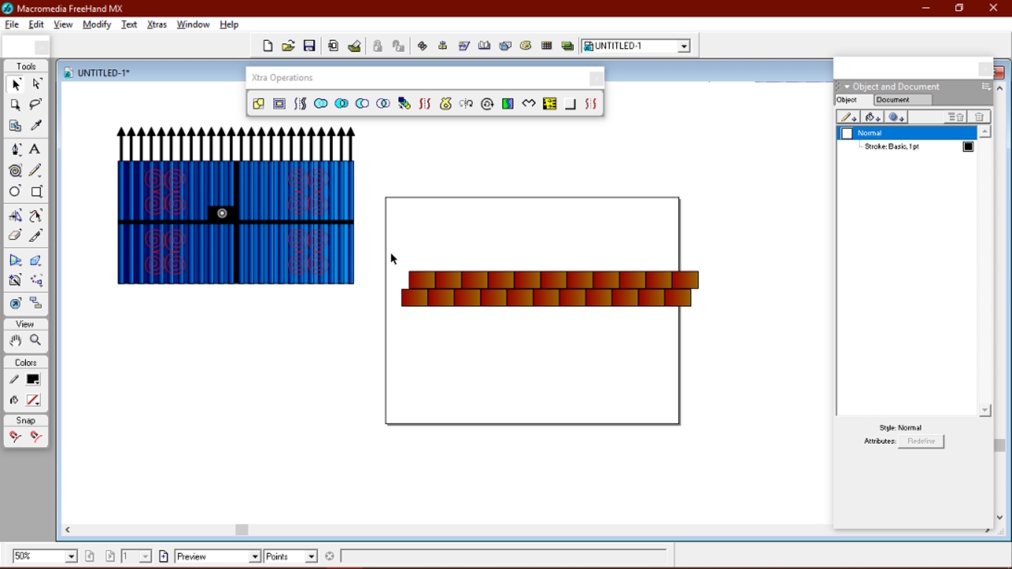
{"action": "left_click_drag", "start_coordinate": [392, 256], "coordinate": [717, 351]}
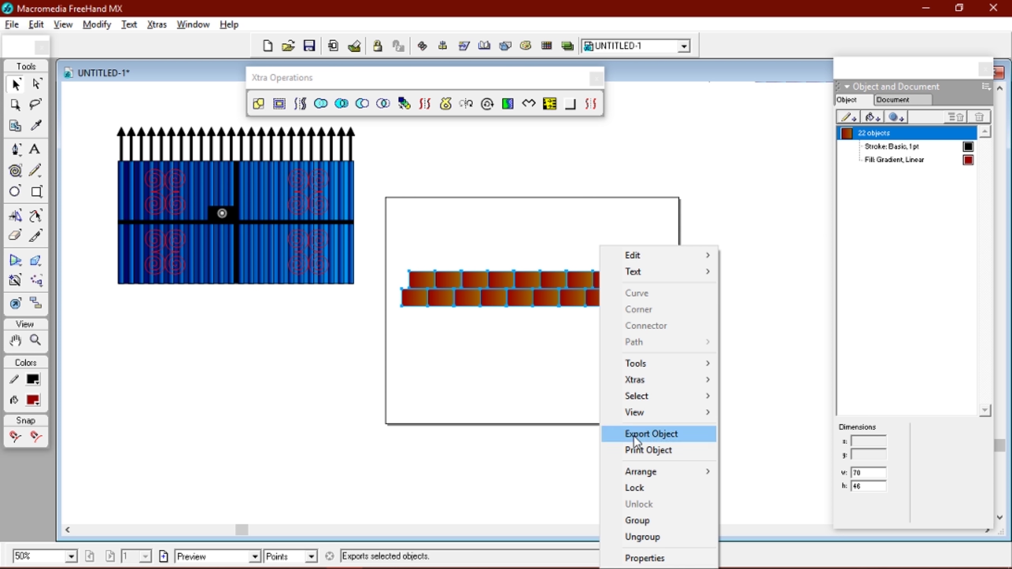
{"action": "left_click", "coordinate": [633, 522]}
Step: Clone the two-row brick group and move the copy flush beneath the original rows
{"action": "key", "text": "ctrl+shift+d"}
{"action": "key", "text": "Down"}
{"action": "key", "text": "Down"}
{"action": "key", "text": "Down"}
{"action": "key", "text": "Down"}
{"action": "key", "text": "Down"}
{"action": "key", "text": "Down"}
{"action": "key", "text": "Down"}
{"action": "key", "text": "Down"}
{"action": "key", "text": "Down"}
{"action": "key", "text": "Down"}
{"action": "key", "text": "Down"}
{"action": "key", "text": "Down"}
{"action": "key", "text": "Down"}
{"action": "key", "text": "Down"}
{"action": "key", "text": "Down"}
{"action": "key", "text": "Down"}
{"action": "key", "text": "Down"}
{"action": "key", "text": "Down"}
{"action": "key", "text": "Down"}
{"action": "key", "text": "Down"}
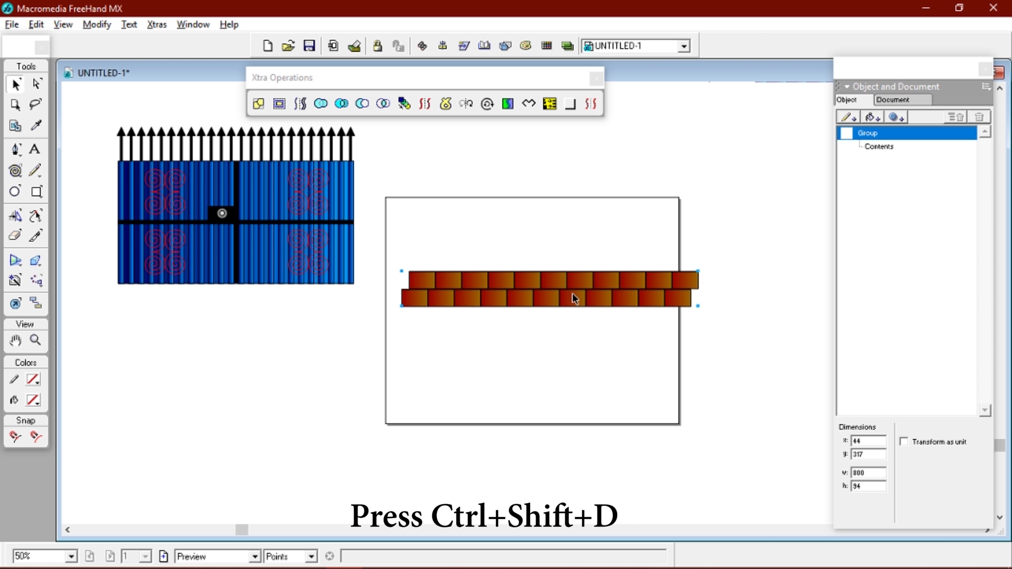
{"action": "key", "text": "Down"}
{"action": "key", "text": "Down"}
{"action": "key", "text": "Down"}
{"action": "key", "text": "Down"}
{"action": "key", "text": "Down"}
{"action": "key", "text": "Down"}
{"action": "key", "text": "Down"}
{"action": "key", "text": "Down"}
{"action": "key", "text": "Down"}
{"action": "key", "text": "Down"}
{"action": "key", "text": "Down"}
{"action": "key", "text": "Down"}
{"action": "key", "text": "Down"}
{"action": "key", "text": "Down"}
{"action": "key", "text": "Down"}
{"action": "key", "text": "Down"}
{"action": "key", "text": "Down"}
{"action": "key", "text": "Down"}
{"action": "key", "text": "Down"}
{"action": "key", "text": "Down"}
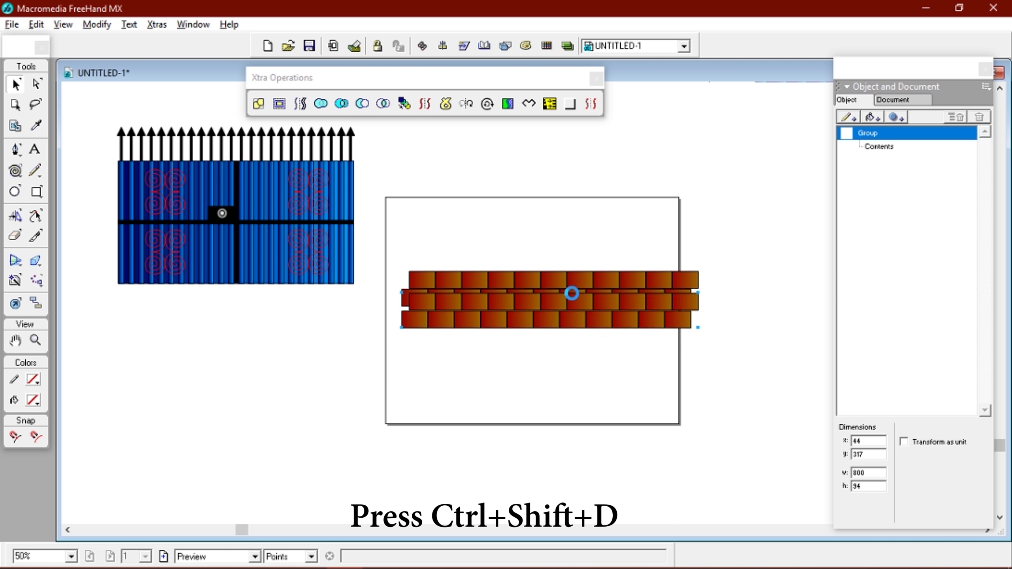
{"action": "key", "text": "Up"}
{"action": "key", "text": "Up"}
{"action": "key", "text": "Up"}
{"action": "key", "text": "Up"}
{"action": "key", "text": "Up"}
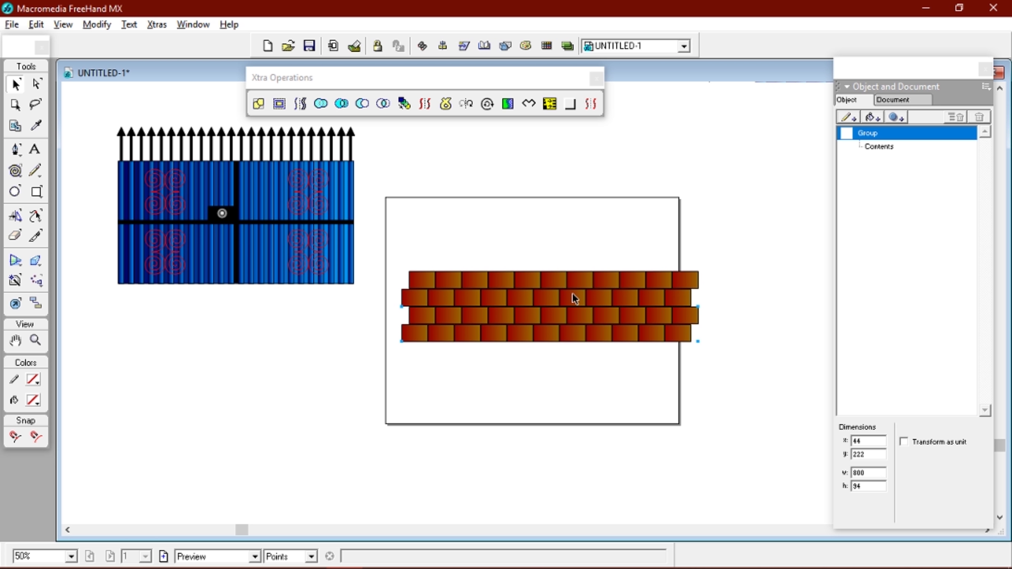
Step: Repeat the duplication downward to build a twelve-row brick wall and group all its bricks
{"action": "key", "text": "ctrl+alt+d"}
{"action": "key", "text": "ctrl+alt+d"}
{"action": "key", "text": "ctrl+alt+d"}
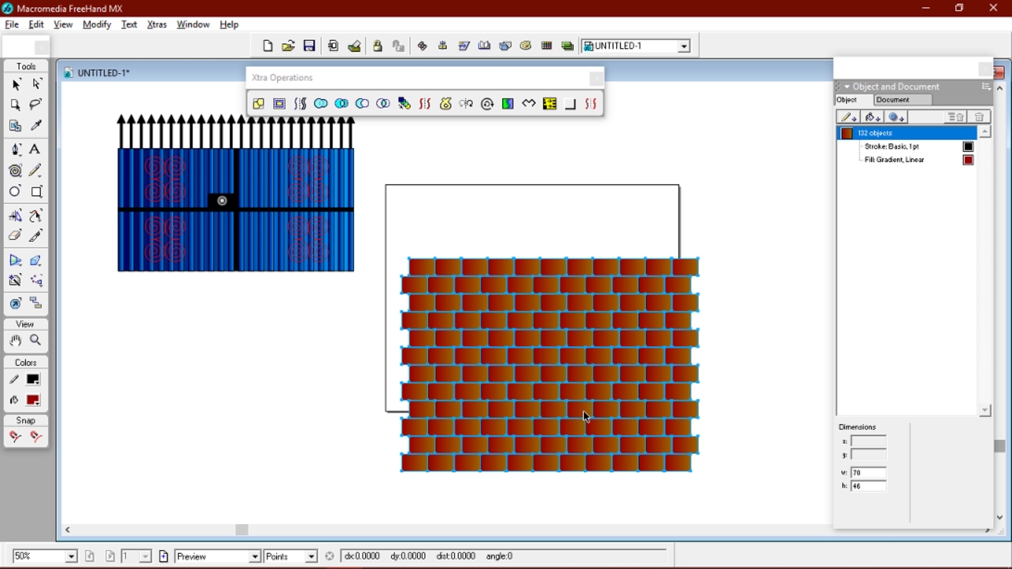
{"action": "right_click", "coordinate": [584, 410]}
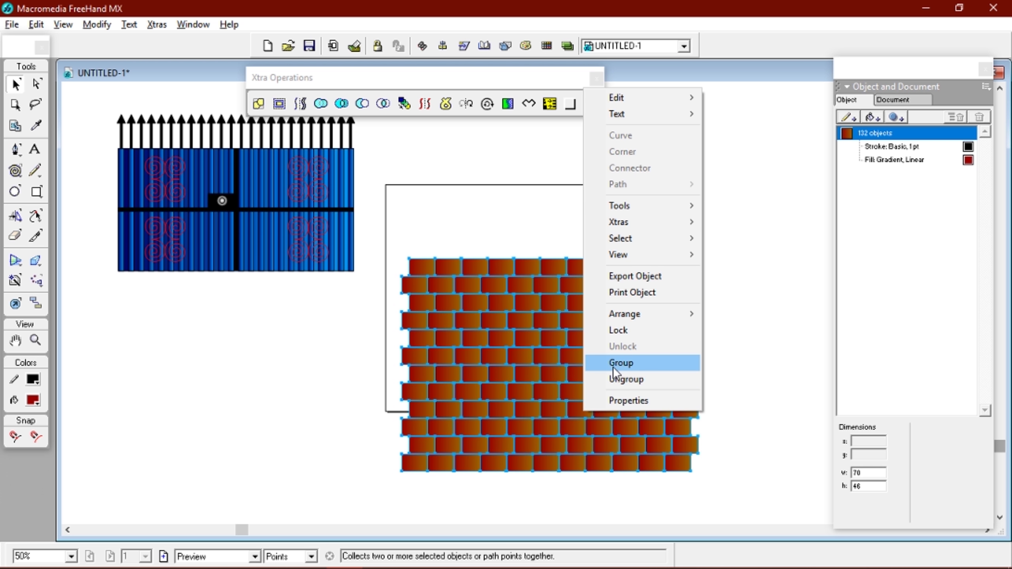
{"action": "left_click", "coordinate": [613, 363]}
Step: Draw a rectangle about 144 by 620 points over the wall's ragged left edge and place a clone over its right edge
{"action": "left_click", "coordinate": [37, 192]}
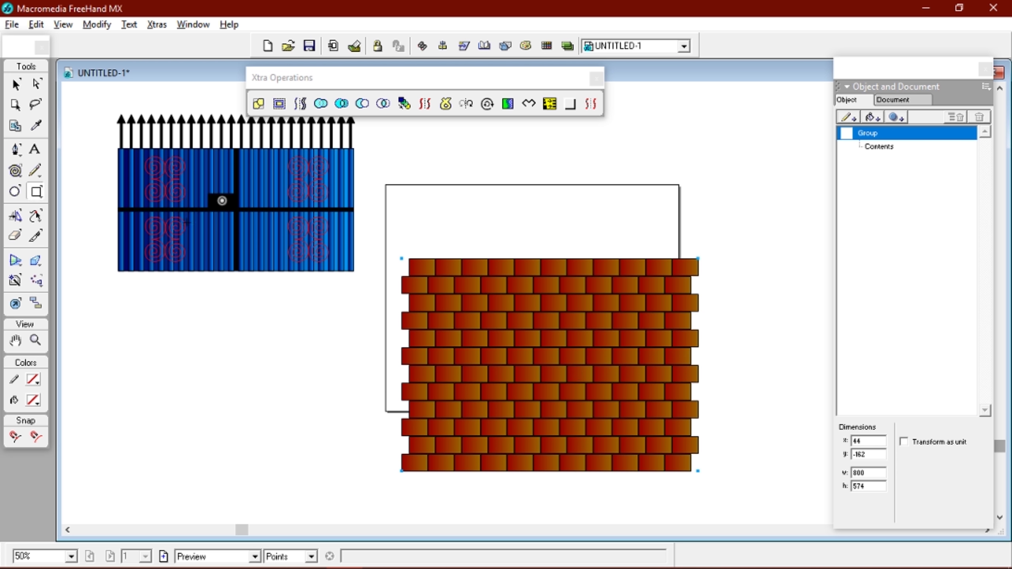
{"action": "left_click_drag", "start_coordinate": [360, 261], "coordinate": [413, 483]}
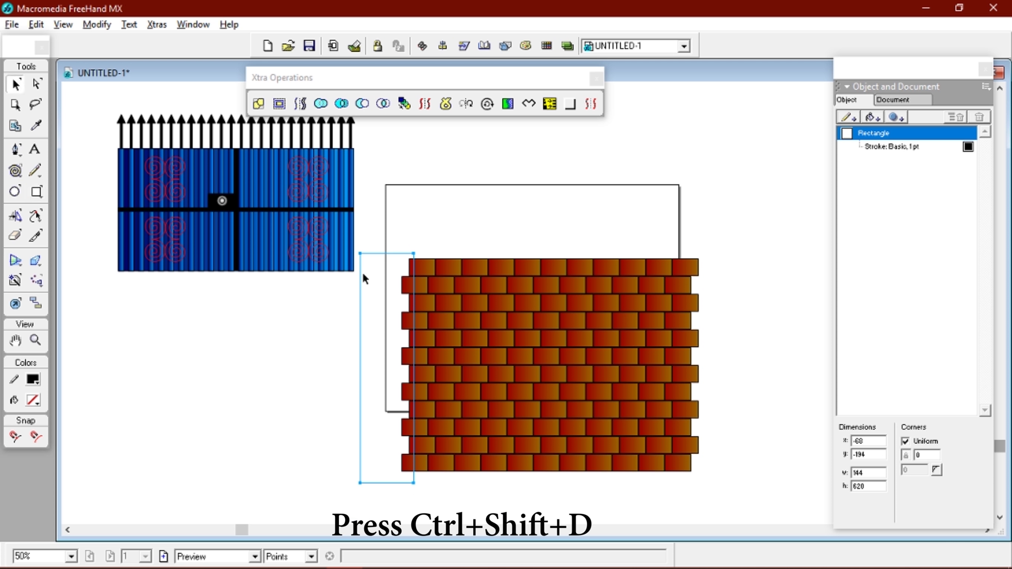
{"action": "left_click", "coordinate": [15, 216]}
{"action": "key", "text": "ctrl+shift+d"}
{"action": "left_click", "coordinate": [16, 85]}
{"action": "left_click_drag", "start_coordinate": [720, 360], "coordinate": [742, 359]}
Step: Cut the two side rectangles out of the brick wall to trim both vertical edges straight
{"action": "left_click", "coordinate": [391, 252], "text": "shift"}
{"action": "left_click", "coordinate": [526, 278], "text": "shift"}
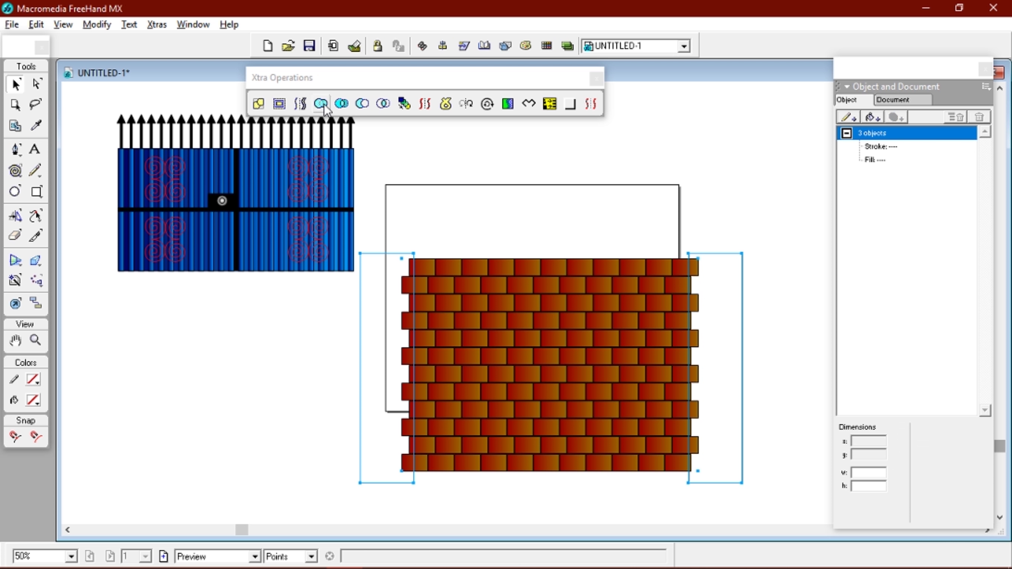
{"action": "left_click", "coordinate": [363, 105]}
{"action": "left_click", "coordinate": [361, 107]}
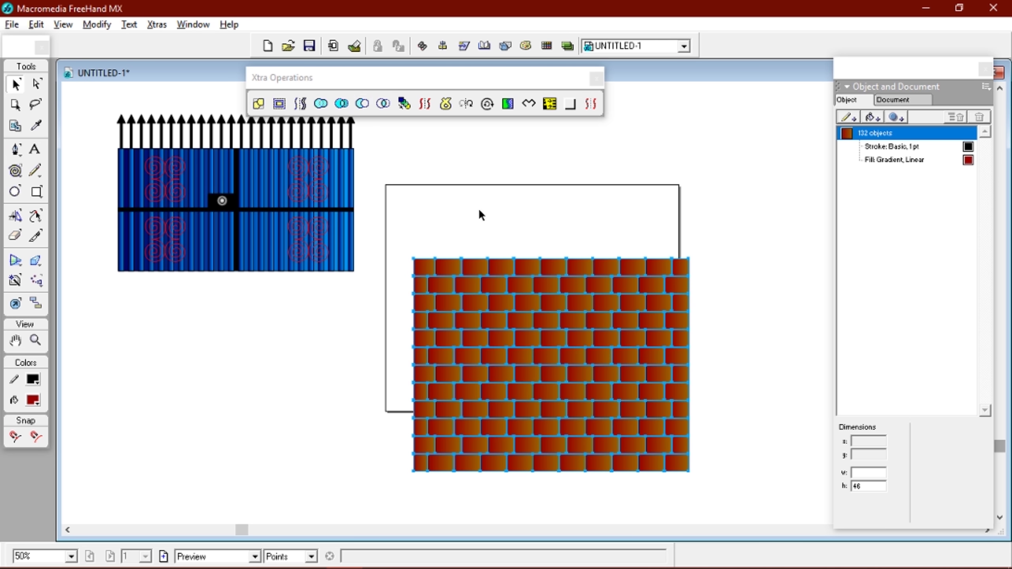
Step: Group the trimmed brick wall and place a clone of it below the gate, left of the page
{"action": "key", "text": "ctrl+g"}
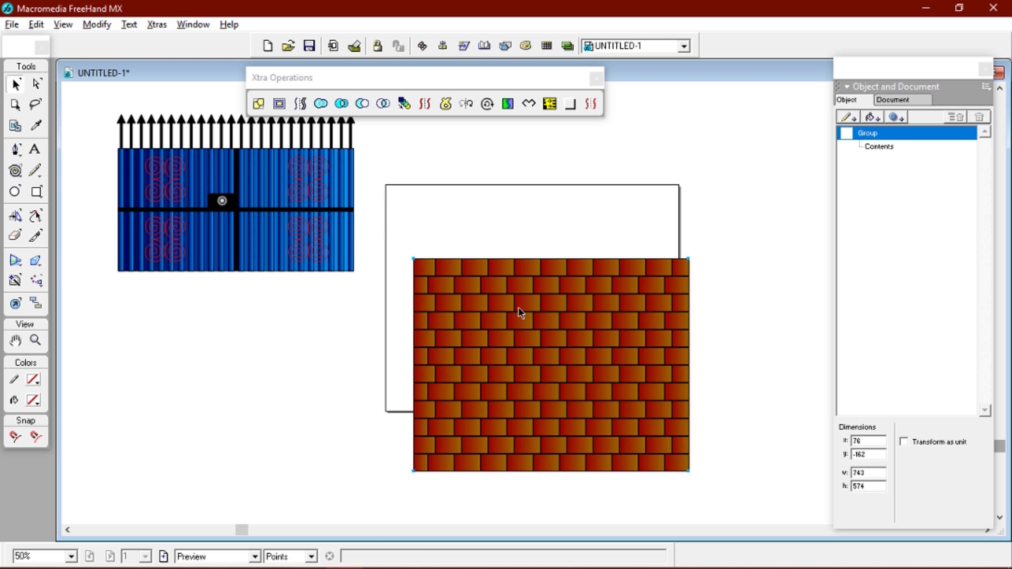
{"action": "key", "text": "ctrl+shift+d"}
{"action": "mouse_move", "coordinate": [519, 307]}
{"action": "left_mouse_down"}
{"action": "mouse_move", "coordinate": [249, 345]}
{"action": "mouse_move", "coordinate": [193, 339]}
{"action": "left_mouse_up"}
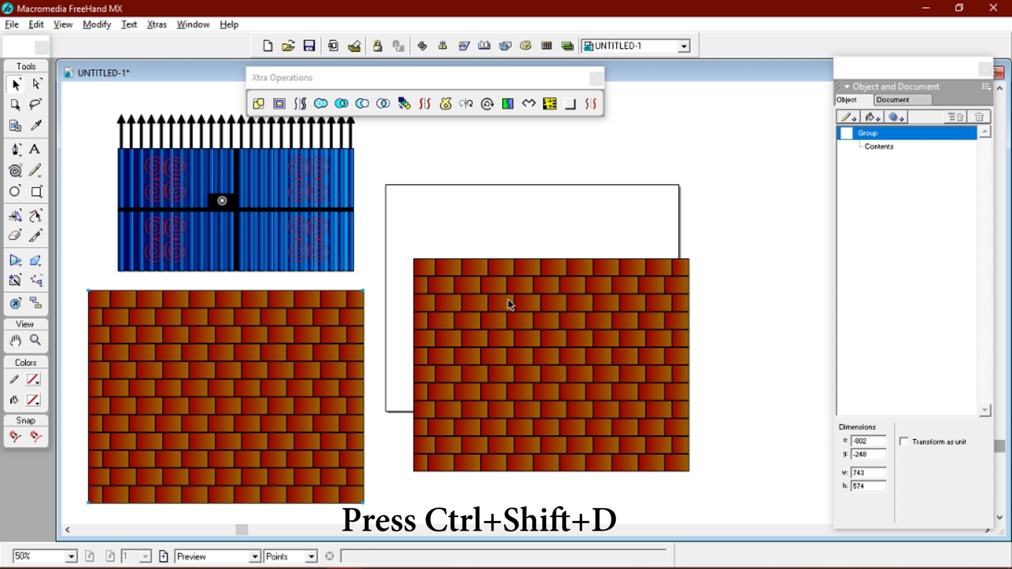
Step: Draw a thin vertical bar about 10 by 102 points across the page's upper edge and fill it black
{"action": "left_click", "coordinate": [36, 192]}
{"action": "left_click_drag", "start_coordinate": [545, 171], "coordinate": [548, 207]}
{"action": "left_click", "coordinate": [33, 379]}
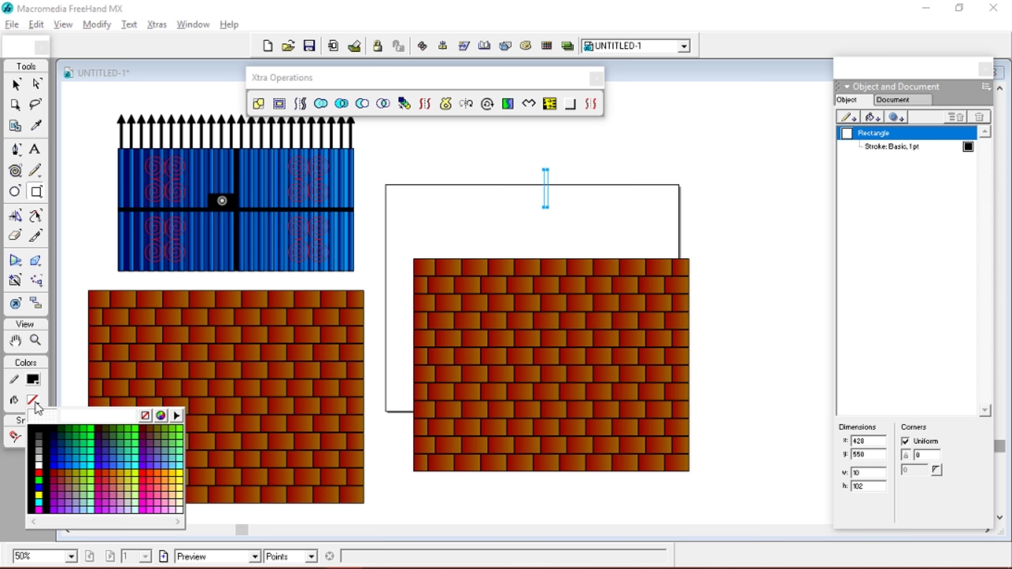
{"action": "left_click", "coordinate": [46, 435]}
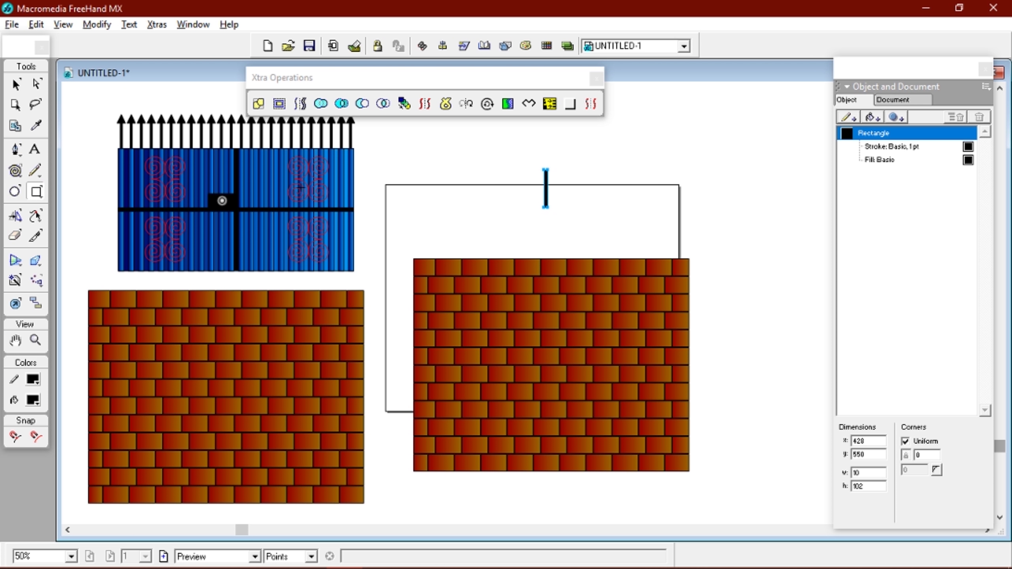
Step: Draw a square about 32 by 32 points just above and left of the black bar, and ungroup it
{"action": "left_click_drag", "start_coordinate": [520, 153], "coordinate": [531, 165]}
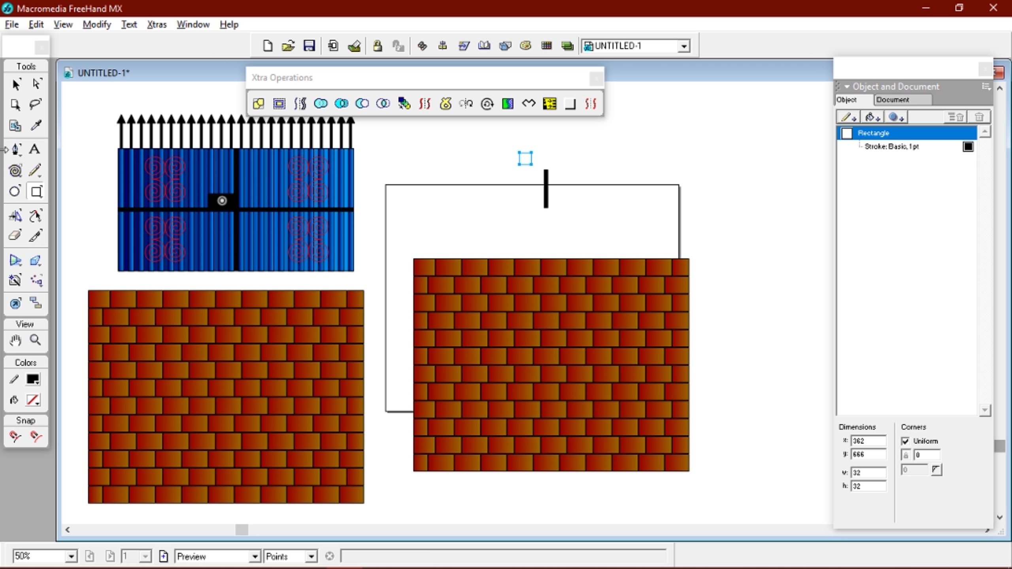
{"action": "right_click", "coordinate": [529, 168]}
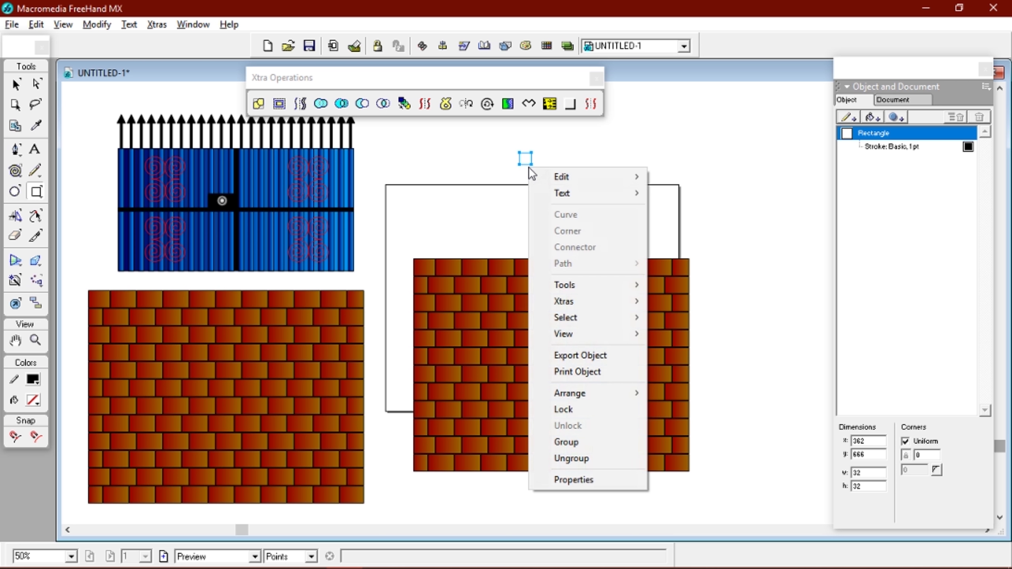
{"action": "left_click", "coordinate": [554, 460]}
{"action": "left_click", "coordinate": [13, 88]}
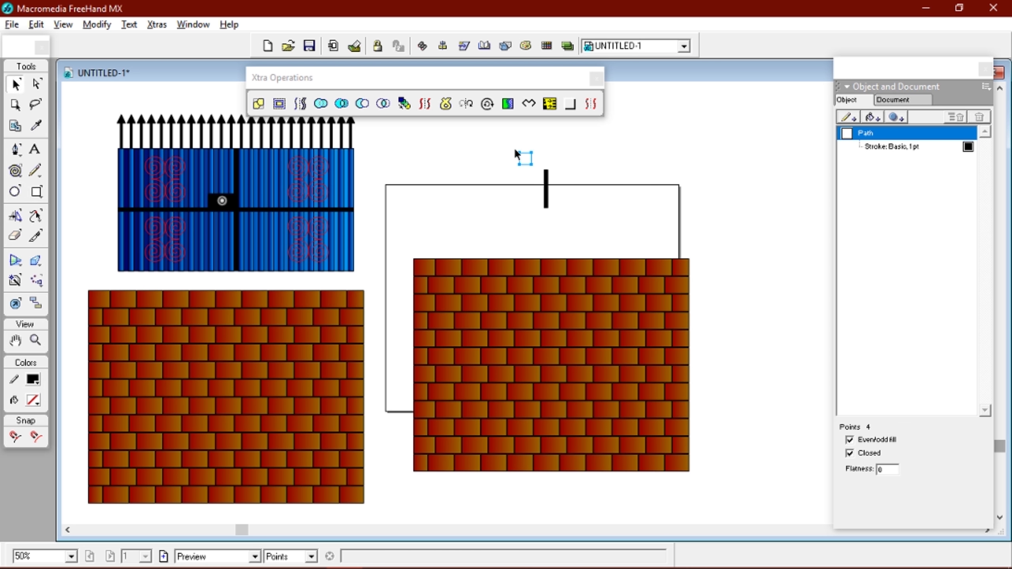
Step: Delete the square's upper-left corner point and centre the remaining upper point to form a triangle
{"action": "left_click", "coordinate": [524, 155]}
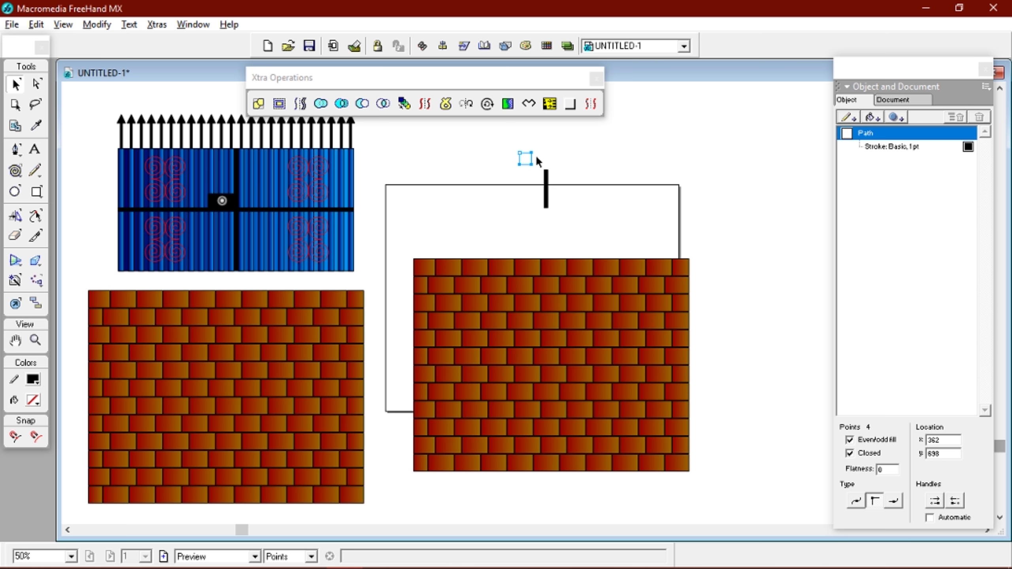
{"action": "key", "text": "Delete"}
{"action": "left_click_drag", "start_coordinate": [532, 150], "coordinate": [526, 148]}
{"action": "left_click_drag", "start_coordinate": [526, 150], "coordinate": [526, 160]}
Step: Fill the triangle black and place it on the upper end of the black bar as an arrowhead
{"action": "left_click", "coordinate": [34, 400]}
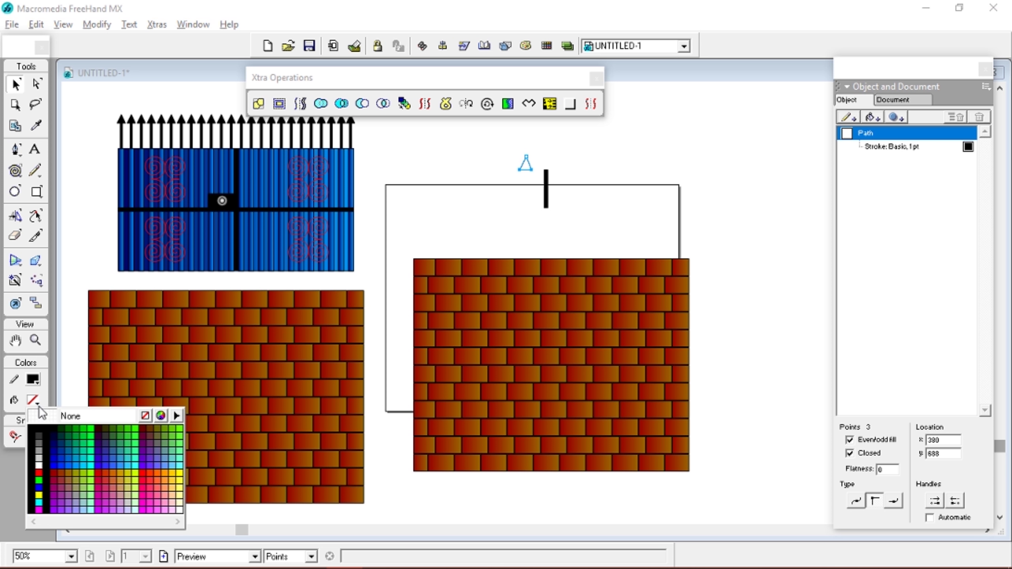
{"action": "left_click", "coordinate": [31, 432]}
{"action": "left_click_drag", "start_coordinate": [525, 163], "coordinate": [546, 159]}
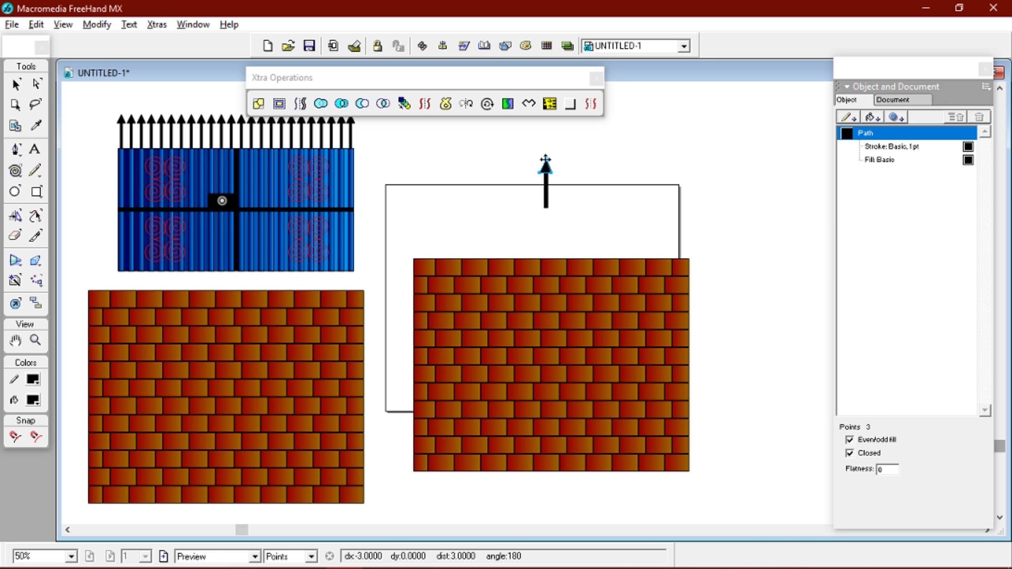
Step: Group the arrowhead with the black bar and stand the spike on the upper-left corner of the right-hand brick wall
{"action": "left_click", "coordinate": [556, 158]}
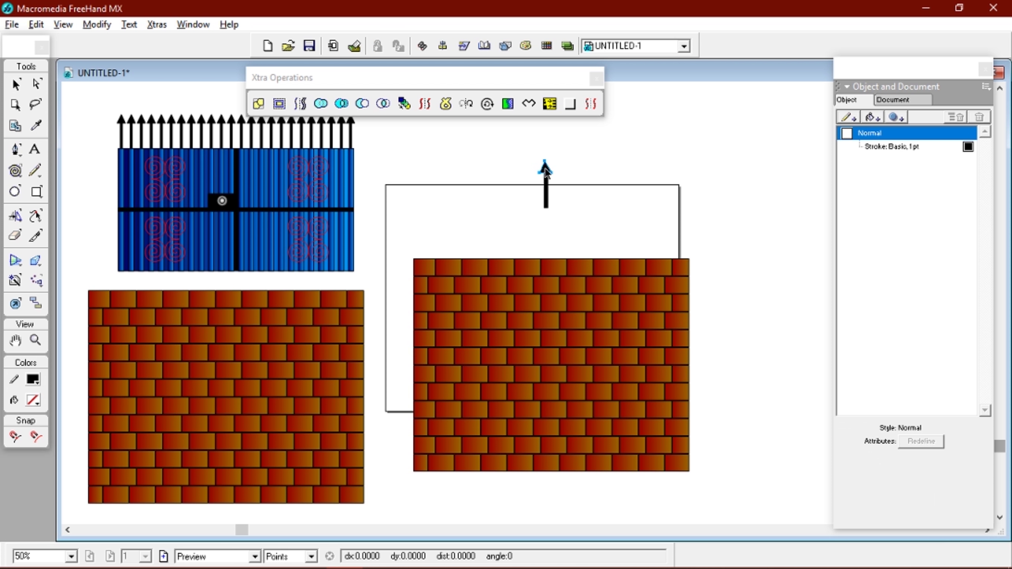
{"action": "left_click", "coordinate": [545, 169]}
{"action": "left_click_drag", "start_coordinate": [545, 161], "coordinate": [562, 218]}
{"action": "left_click", "coordinate": [553, 161]}
{"action": "right_click", "coordinate": [547, 175]}
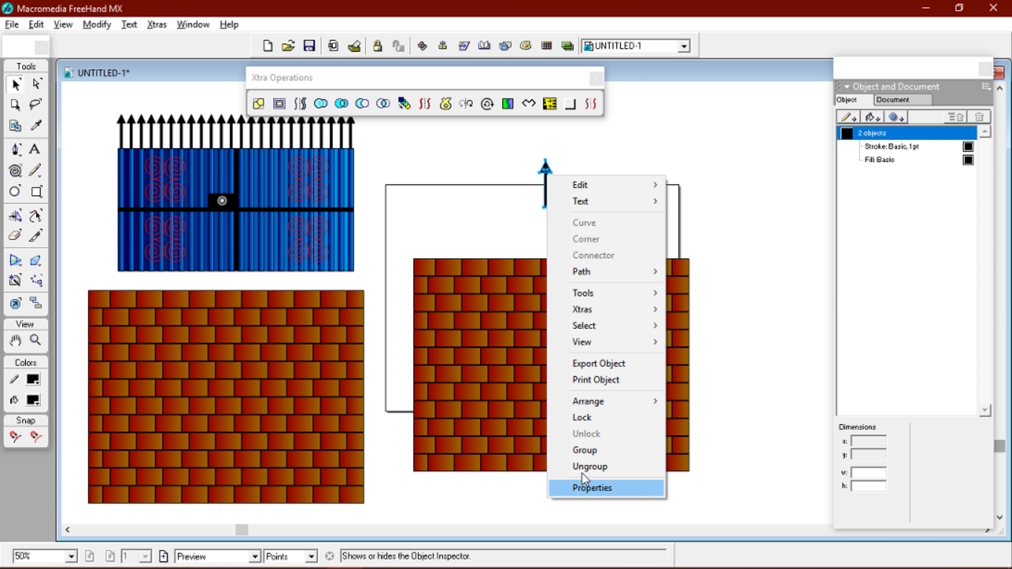
{"action": "left_click", "coordinate": [586, 450]}
{"action": "left_click", "coordinate": [576, 217]}
{"action": "left_click_drag", "start_coordinate": [548, 171], "coordinate": [426, 222]}
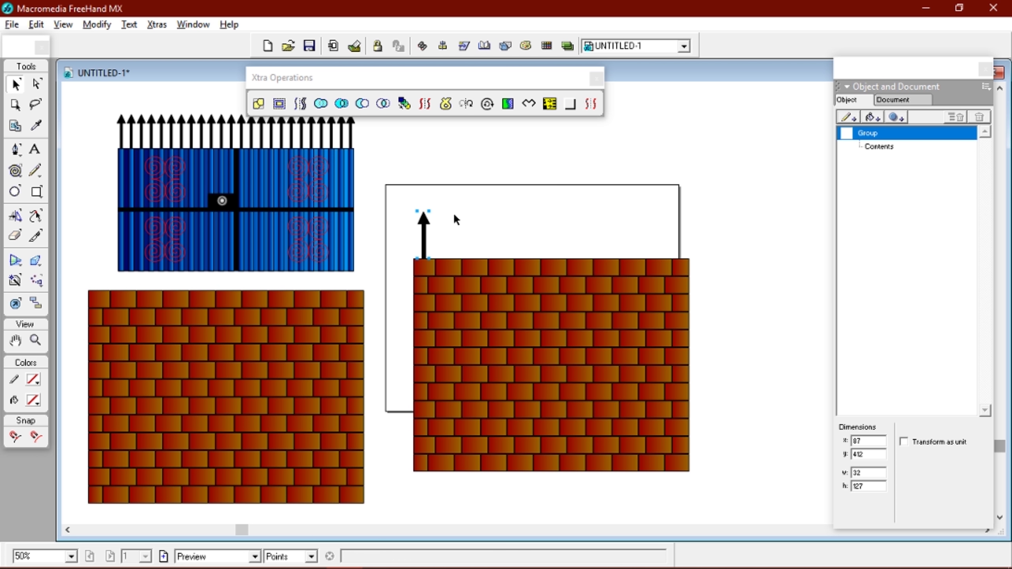
{"action": "key", "text": "ctrl+shift+d"}
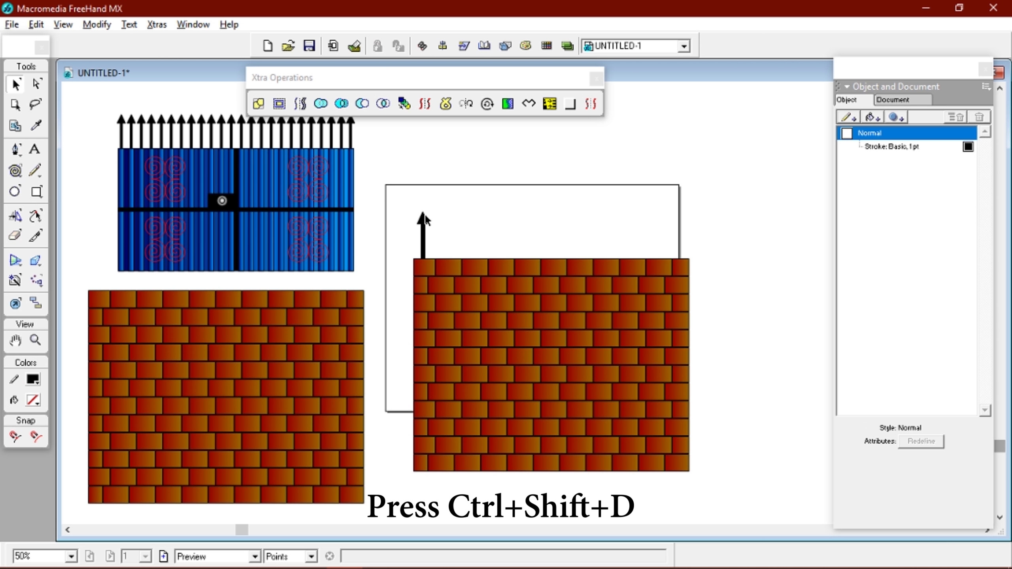
{"action": "left_click", "coordinate": [425, 220]}
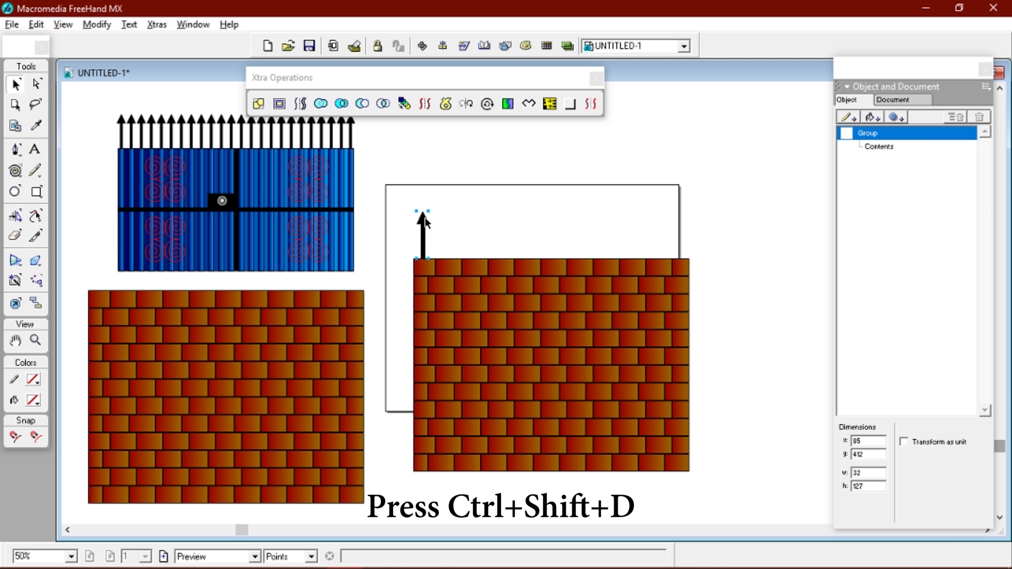
Step: Clone the spike and shift the copy 44 points to the right along the wall's upper edge
{"action": "key", "text": "ctrl+shift+d"}
{"action": "key", "text": "Right"}
{"action": "key", "text": "Right"}
{"action": "key", "text": "Right"}
{"action": "key", "text": "Right"}
{"action": "key", "text": "Right"}
{"action": "key", "text": "Right"}
{"action": "key", "text": "Right"}
{"action": "key", "text": "Right"}
{"action": "key", "text": "Right"}
{"action": "key", "text": "Right"}
{"action": "key", "text": "Right"}
{"action": "key", "text": "Right"}
{"action": "key", "text": "Right"}
{"action": "key", "text": "Right"}
{"action": "key", "text": "Right"}
{"action": "key", "text": "Right"}
{"action": "key", "text": "Right"}
{"action": "key", "text": "Right"}
{"action": "key", "text": "Right"}
{"action": "key", "text": "Right"}
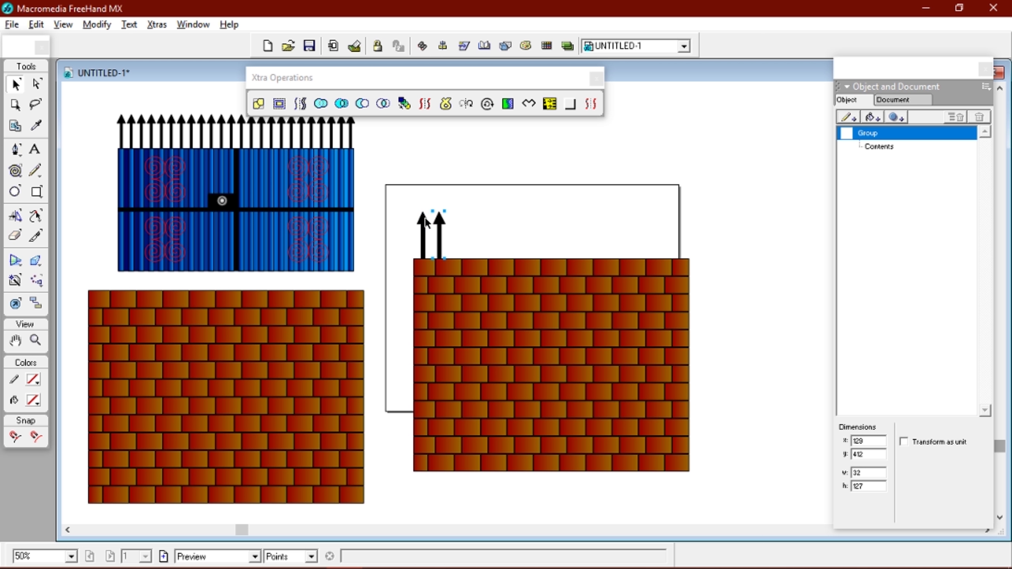
Step: Repeat the spaced duplication 15 times to line the wall's whole upper edge with spikes
{"action": "key", "text": "ctrl+alt+d"}
{"action": "key", "text": "ctrl+alt+d"}
{"action": "key", "text": "ctrl+alt+d"}
{"action": "key", "text": "ctrl+alt+d"}
{"action": "key", "text": "ctrl+alt+d"}
{"action": "key", "text": "ctrl+alt+d"}
{"action": "key", "text": "ctrl+alt+d"}
{"action": "key", "text": "ctrl+alt+d"}
{"action": "key", "text": "ctrl+alt+d"}
{"action": "key", "text": "ctrl+alt+d"}
{"action": "key", "text": "ctrl+alt+d"}
{"action": "key", "text": "ctrl+alt+d"}
{"action": "key", "text": "ctrl+alt+d"}
{"action": "key", "text": "ctrl+alt+d"}
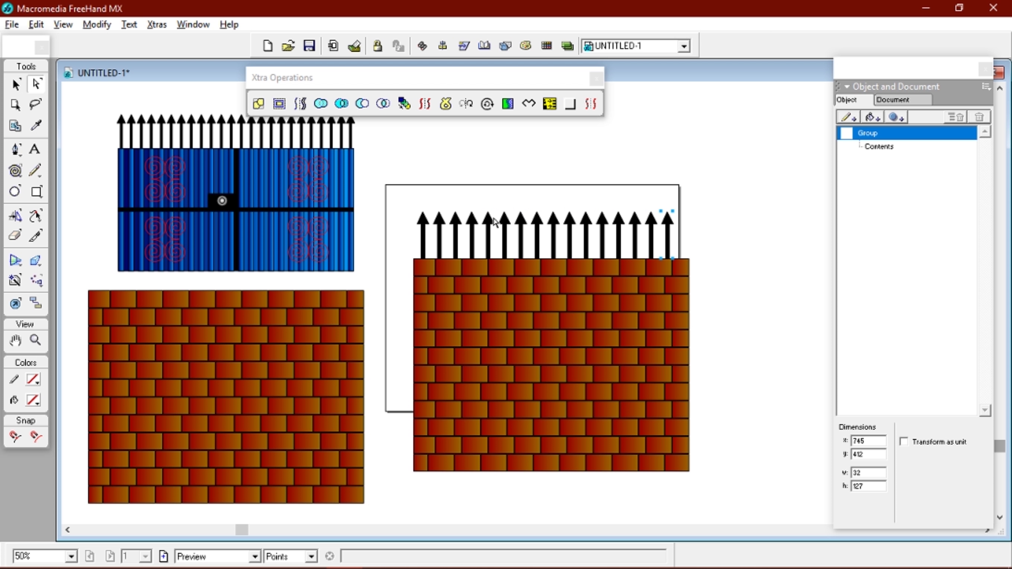
{"action": "key", "text": "ctrl+alt+d"}
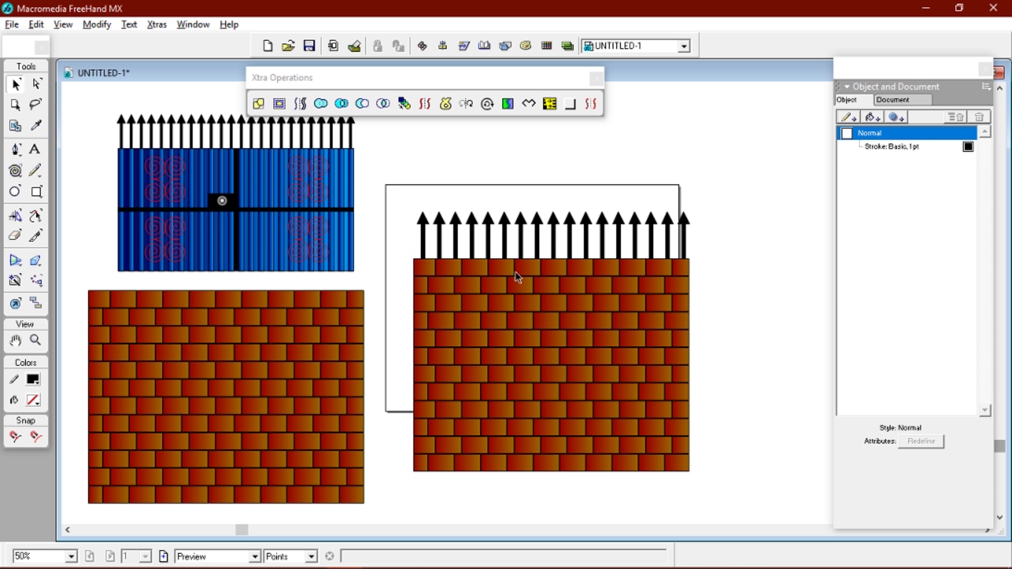
Step: Nudge the right-hand brick wall slightly to the right so it sits evenly beneath the row of spikes
{"action": "left_click", "coordinate": [526, 319]}
{"action": "key", "text": "Right"}
{"action": "key", "text": "Right"}
{"action": "key", "text": "Right"}
{"action": "key", "text": "Right"}
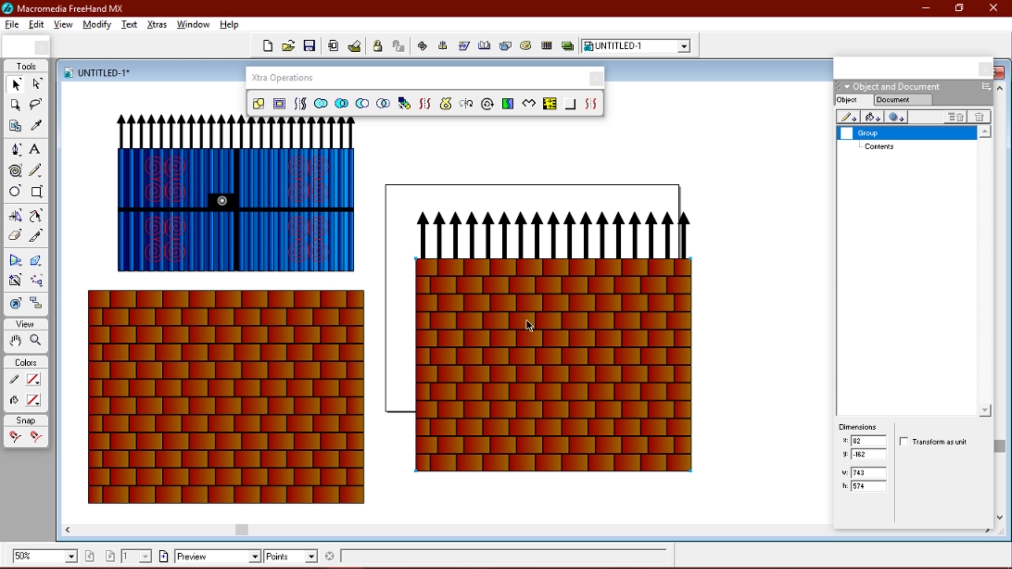
{"action": "left_click", "coordinate": [744, 260]}
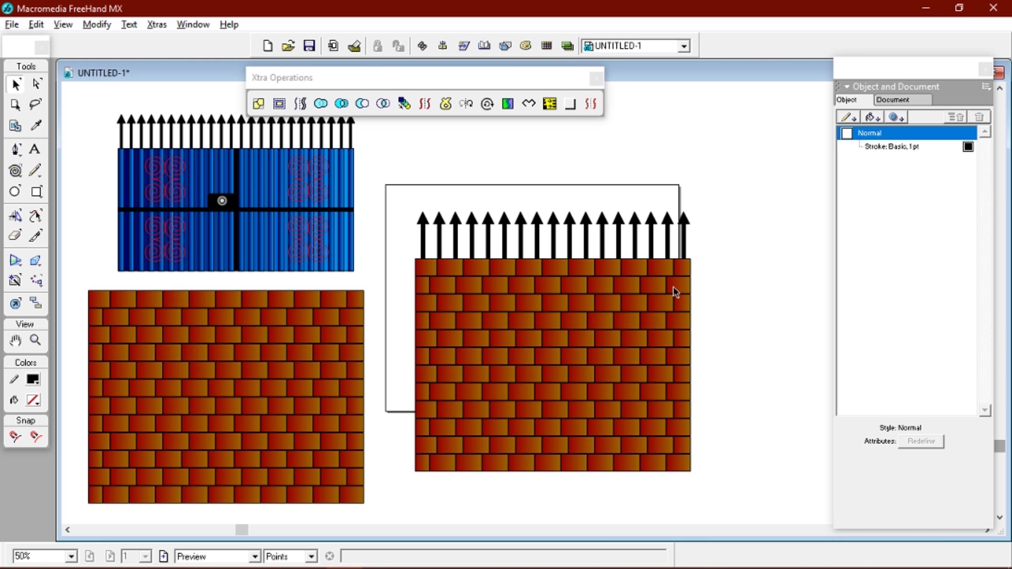
Step: Group the brick wall with all its spikes and move the group onto the page at about x 42, y 10
{"action": "left_click_drag", "start_coordinate": [391, 184], "coordinate": [741, 519]}
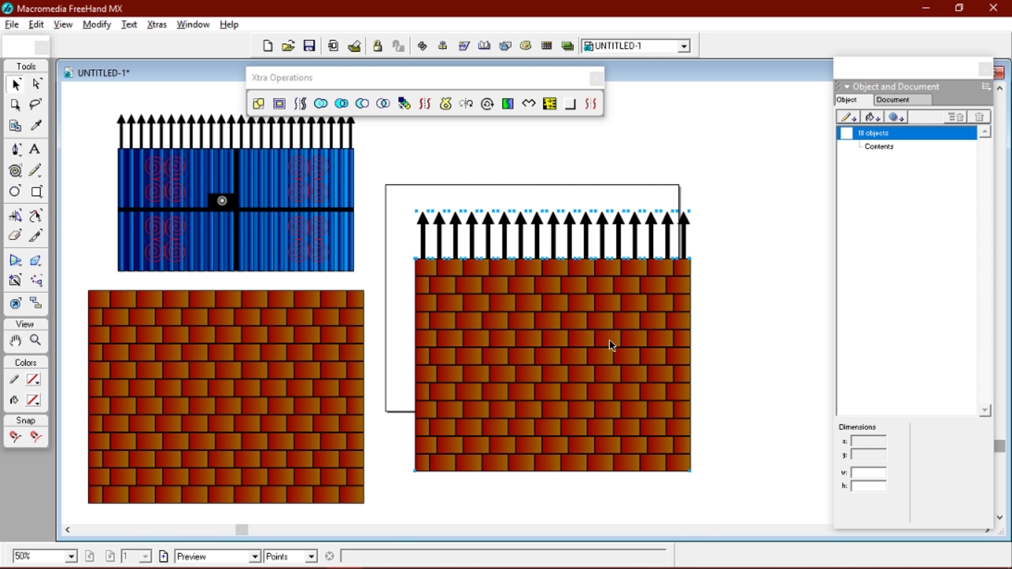
{"action": "right_click", "coordinate": [594, 312]}
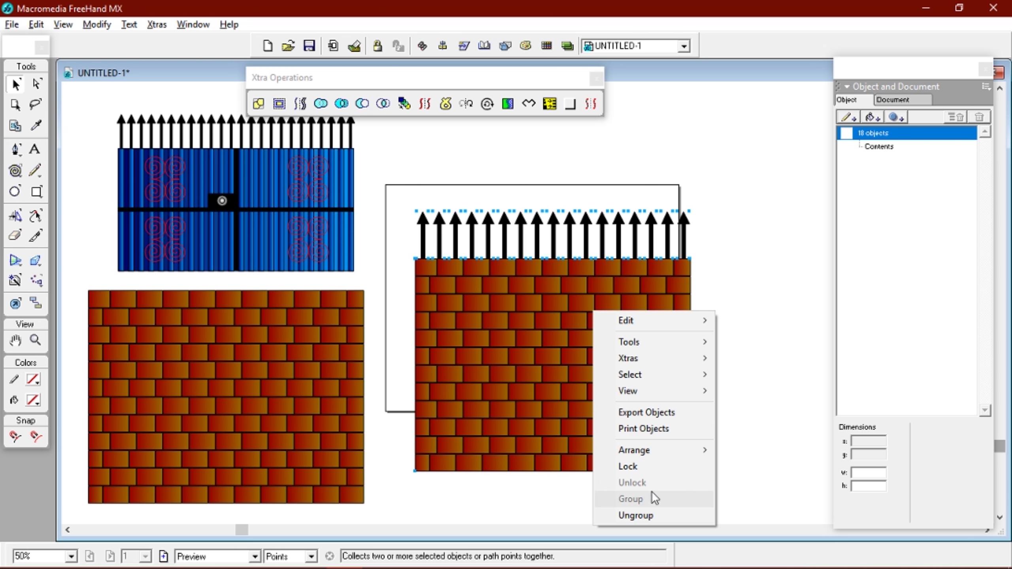
{"action": "left_click", "coordinate": [663, 522]}
{"action": "key", "text": "ctrl+g"}
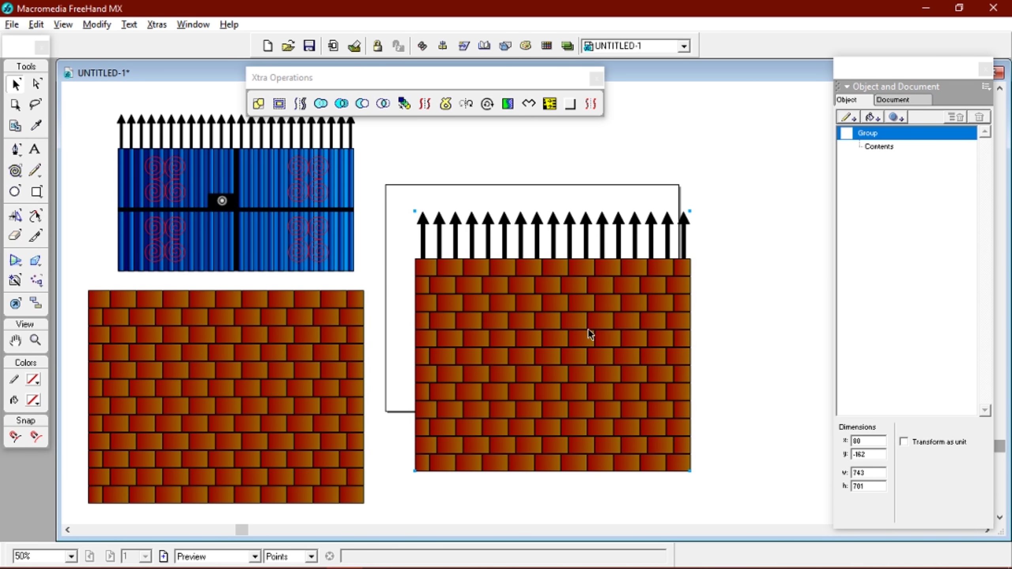
{"action": "left_click_drag", "start_coordinate": [614, 330], "coordinate": [601, 265]}
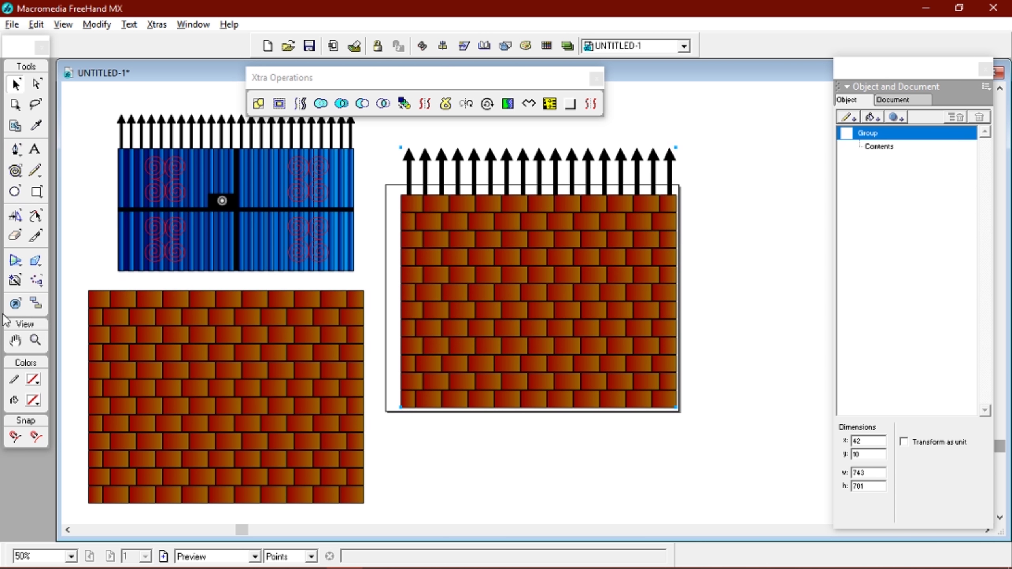
Step: Attach the spiked wall to the left plane of the perspective grid, placing it left of the page centre so it recedes rightward
{"action": "left_click", "coordinate": [15, 260]}
{"action": "key", "text": "Left"}
{"action": "left_click_drag", "start_coordinate": [538, 279], "coordinate": [473, 296]}
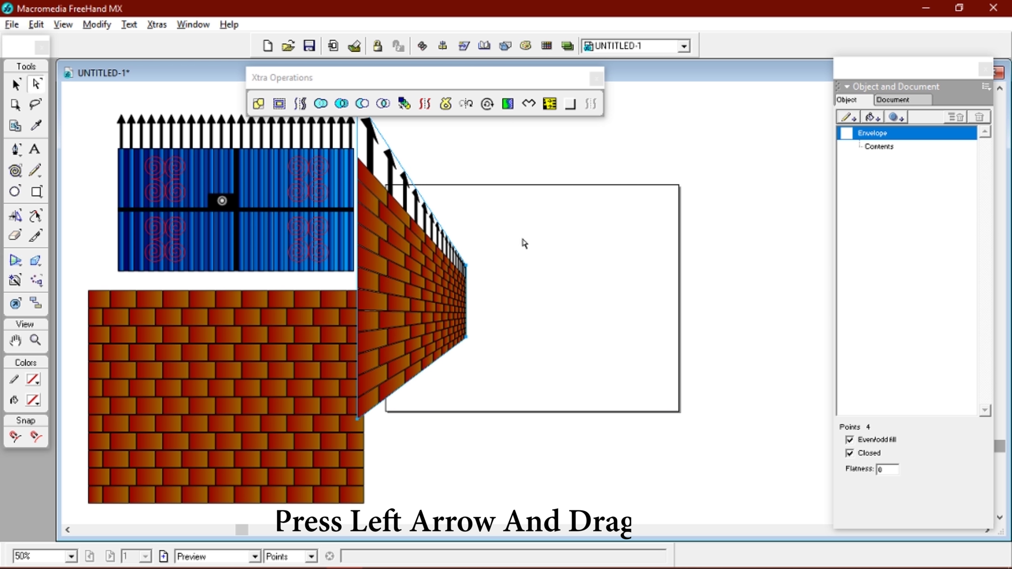
Step: Pull the two corner points at the far end of the perspective wall's envelope slightly outward to the right
{"action": "left_click_drag", "start_coordinate": [466, 266], "coordinate": [476, 276]}
{"action": "left_click_drag", "start_coordinate": [467, 337], "coordinate": [476, 335]}
{"action": "left_click", "coordinate": [509, 323]}
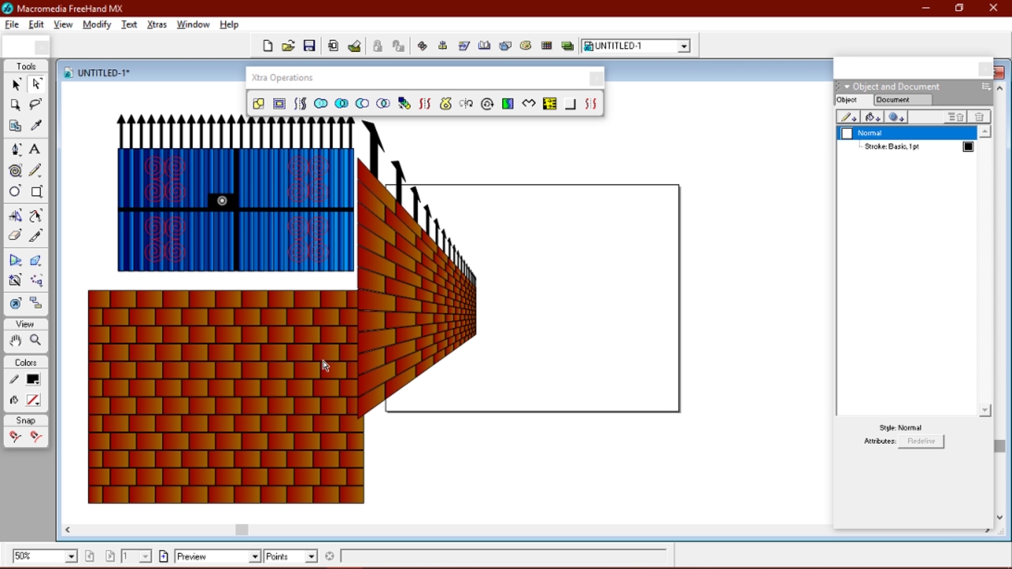
Step: Move the blue gate clear to the right of the page and butt the flat brick wall against the perspective wall's left edge
{"action": "left_click_drag", "start_coordinate": [301, 236], "coordinate": [634, 232]}
{"action": "key", "text": "ctrl+z"}
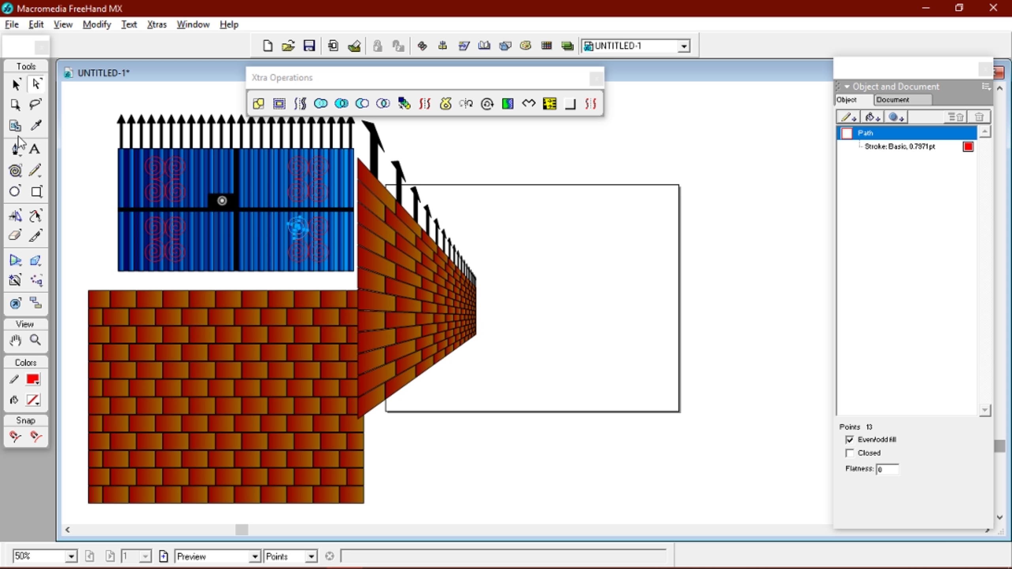
{"action": "left_click", "coordinate": [9, 91]}
{"action": "left_click_drag", "start_coordinate": [282, 192], "coordinate": [744, 190]}
{"action": "left_click_drag", "start_coordinate": [247, 354], "coordinate": [243, 271]}
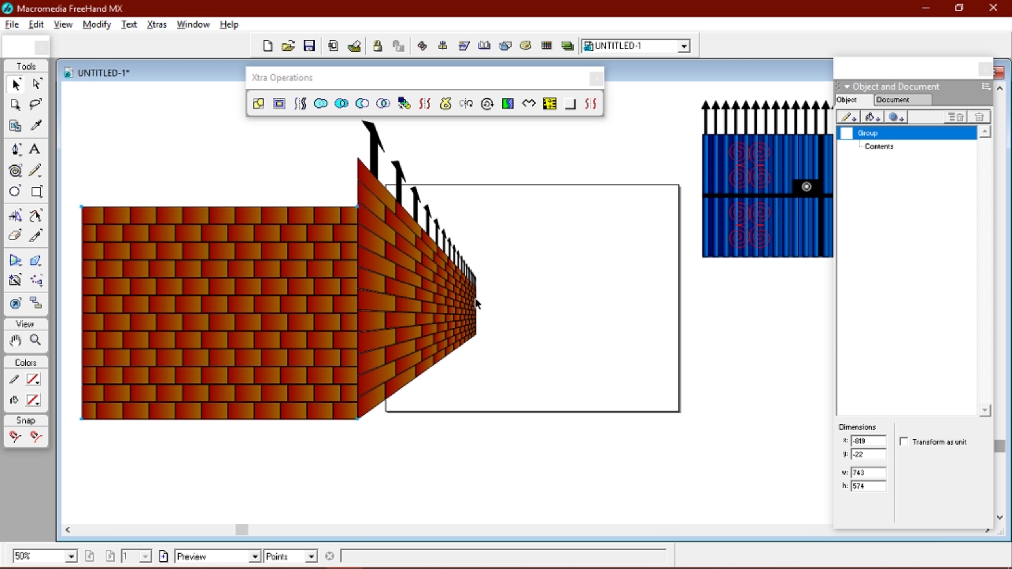
{"action": "key", "text": "Tab"}
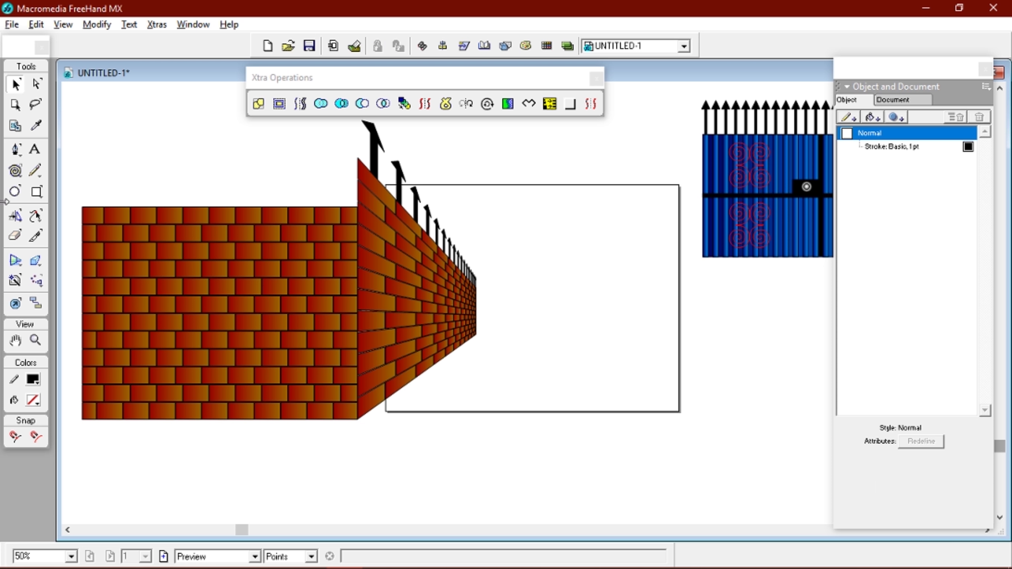
Step: Draw a rectangle over about the left 60 percent of the flat brick wall and punch it out to shorten the wall
{"action": "left_click", "coordinate": [36, 192]}
{"action": "left_click_drag", "start_coordinate": [70, 196], "coordinate": [248, 434]}
{"action": "left_click", "coordinate": [15, 84]}
{"action": "left_click", "coordinate": [303, 279], "text": "shift"}
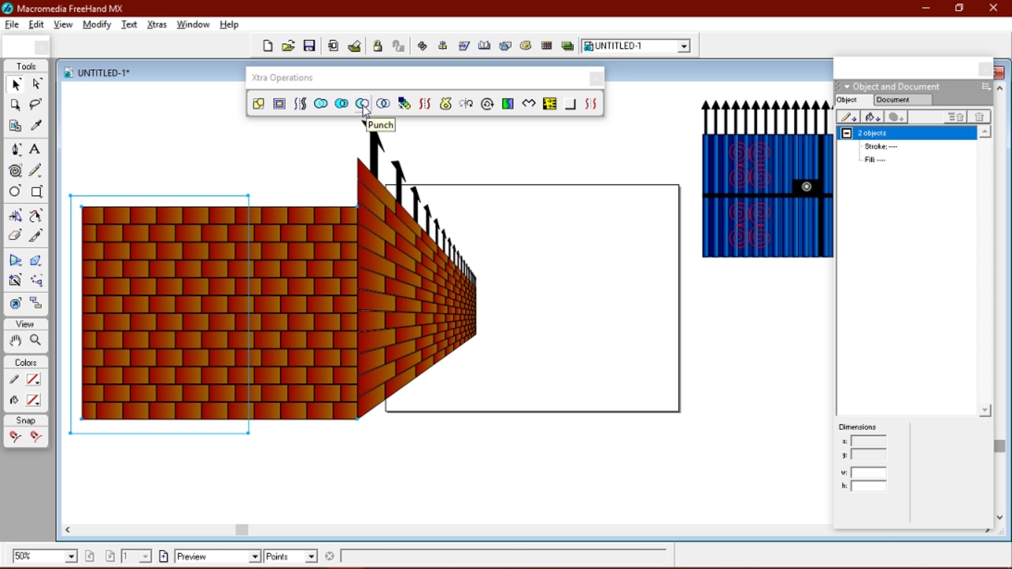
{"action": "left_click", "coordinate": [363, 104]}
{"action": "left_click", "coordinate": [241, 192]}
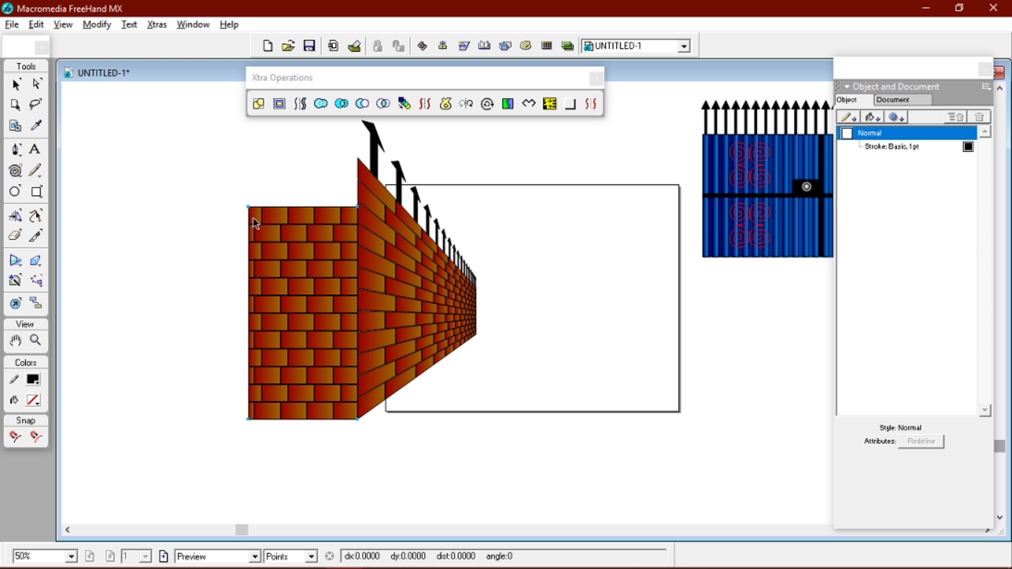